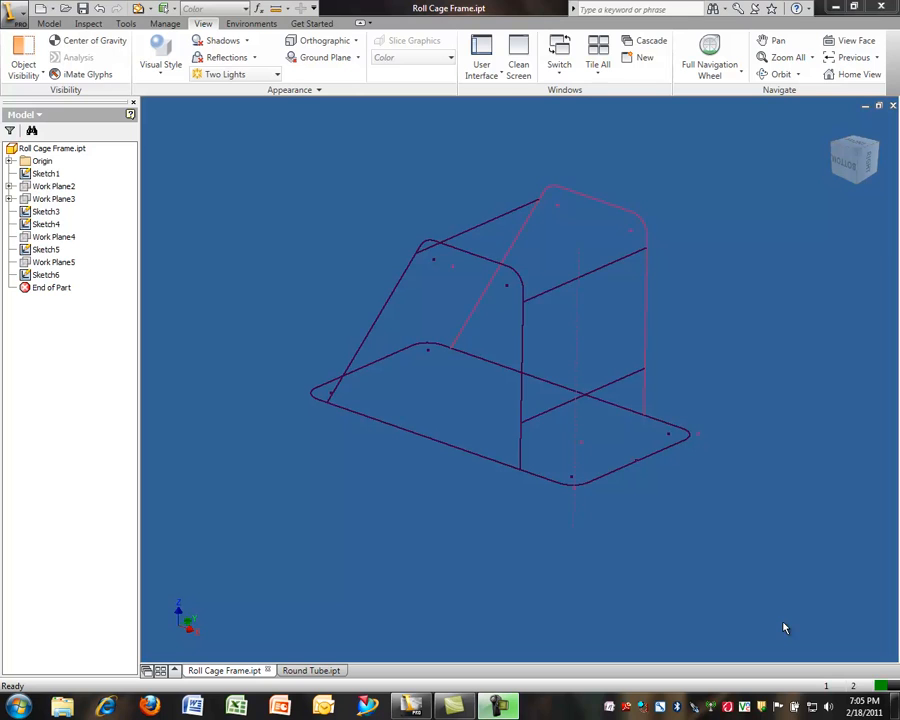
# Create a new assembly file from the BYU-I assembly (in).iam template
pyautogui.click(47, 148)
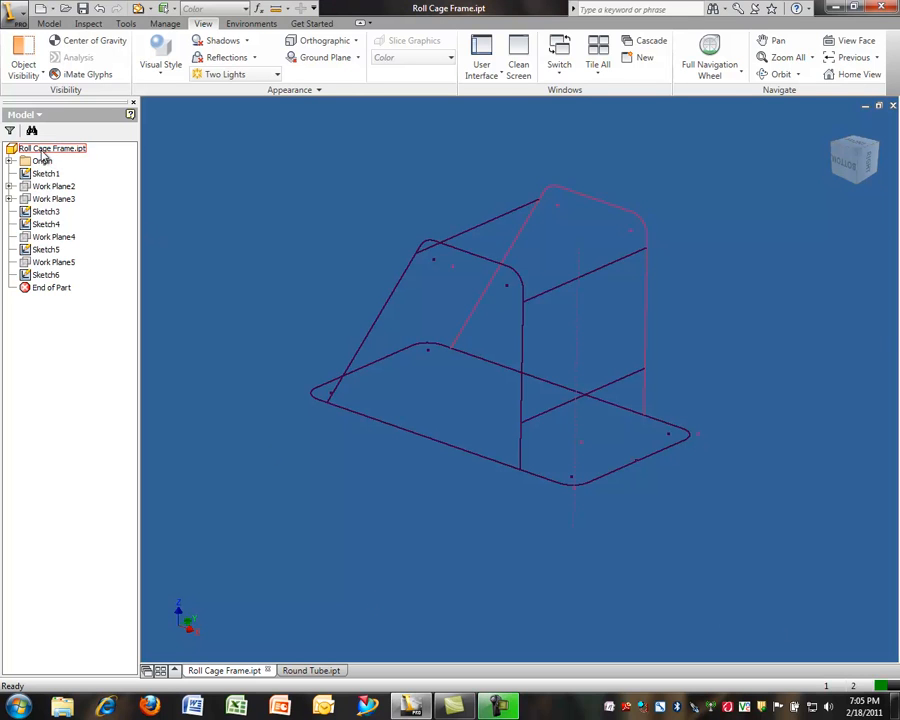
pyautogui.click(240, 244)
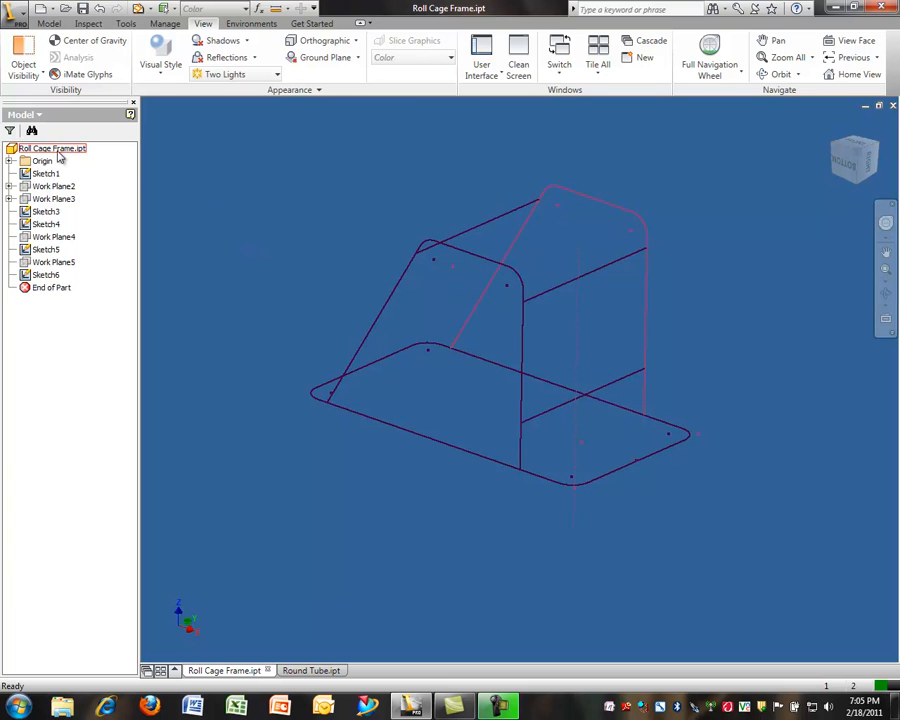
pyautogui.click(13, 21)
pyautogui.click(32, 85)
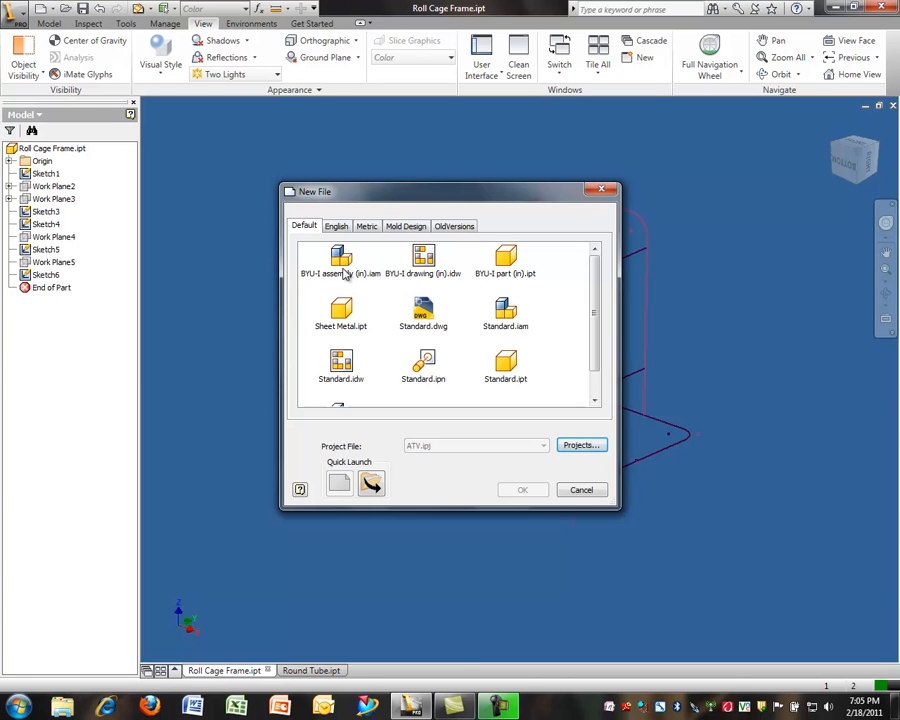
pyautogui.click(343, 272)
pyautogui.click(518, 491)
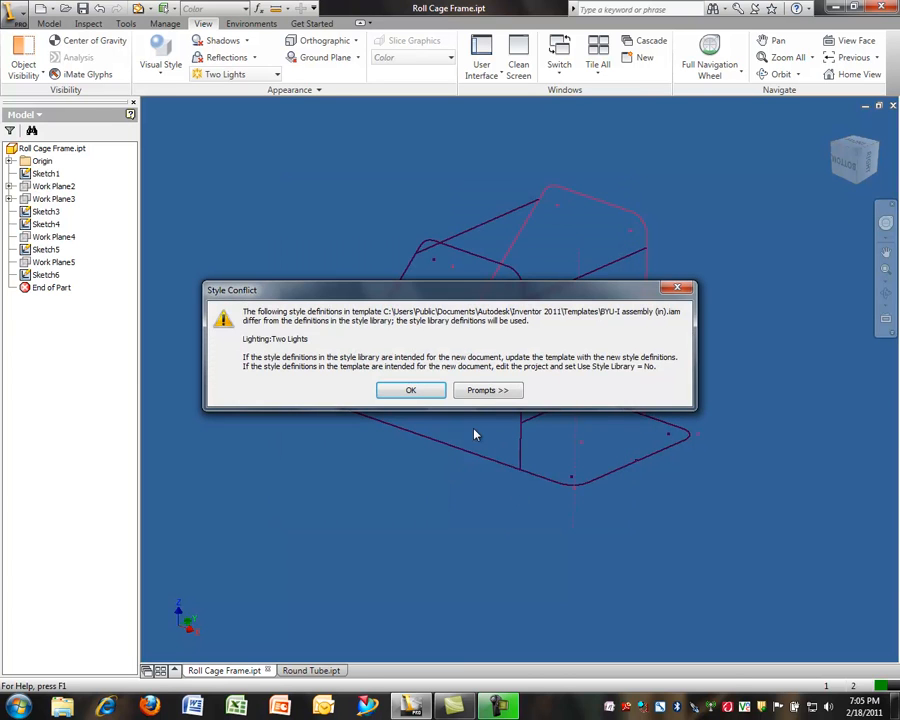
pyautogui.click(410, 390)
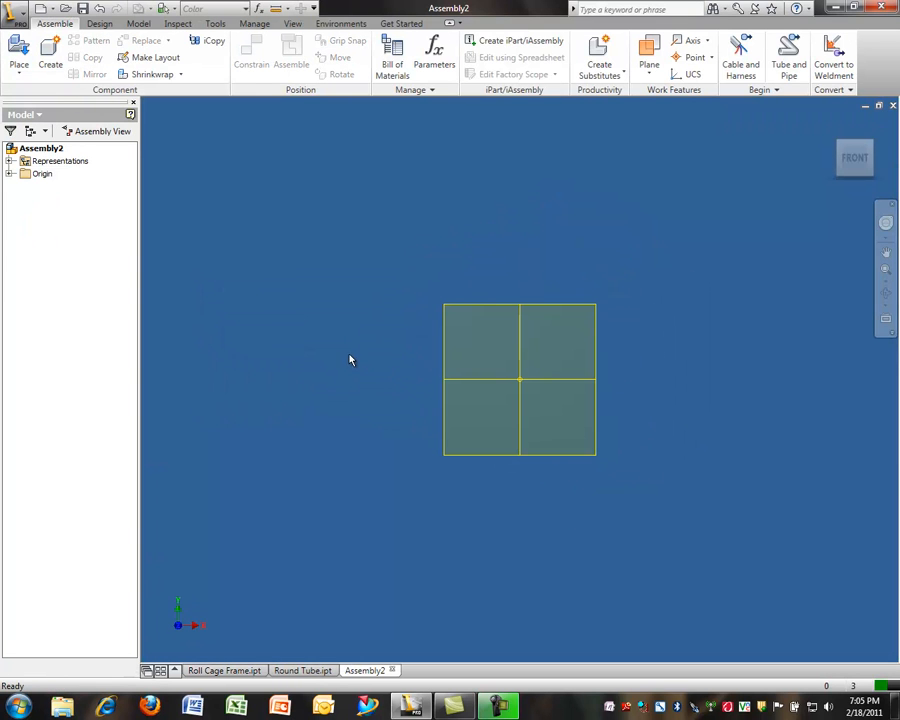
# Place one instance of the Roll Cage Frame part in the new assembly
pyautogui.press('p')
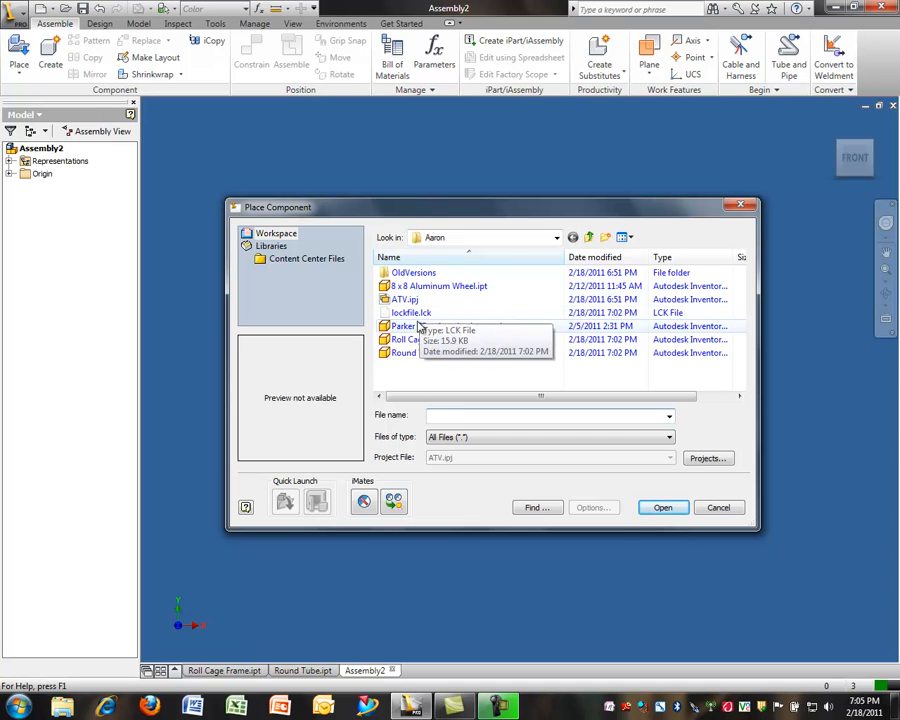
pyautogui.click(415, 340)
pyautogui.click(663, 507)
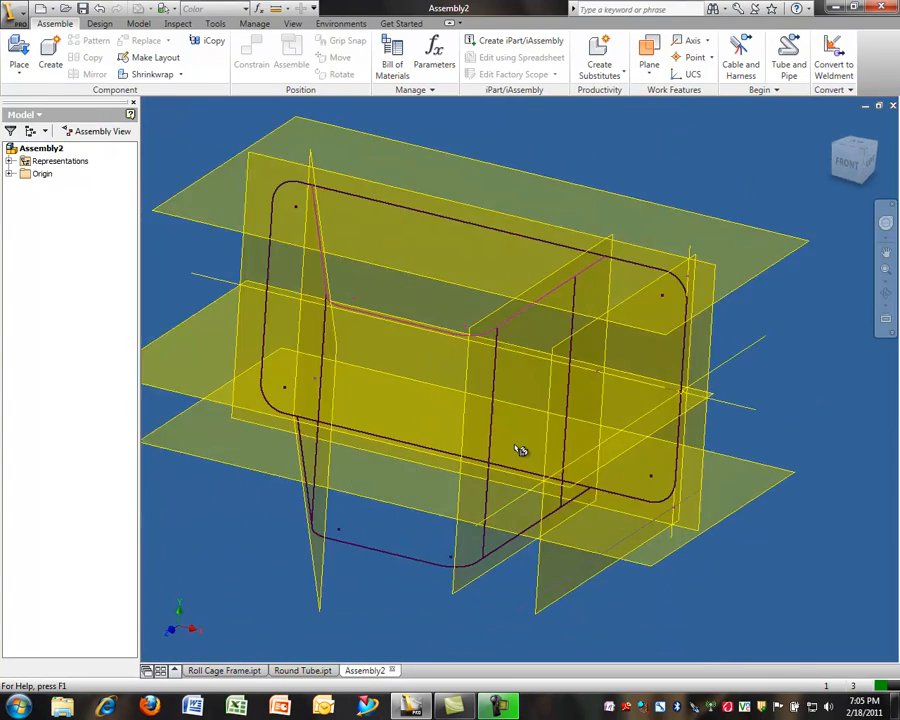
pyautogui.press('Escape')
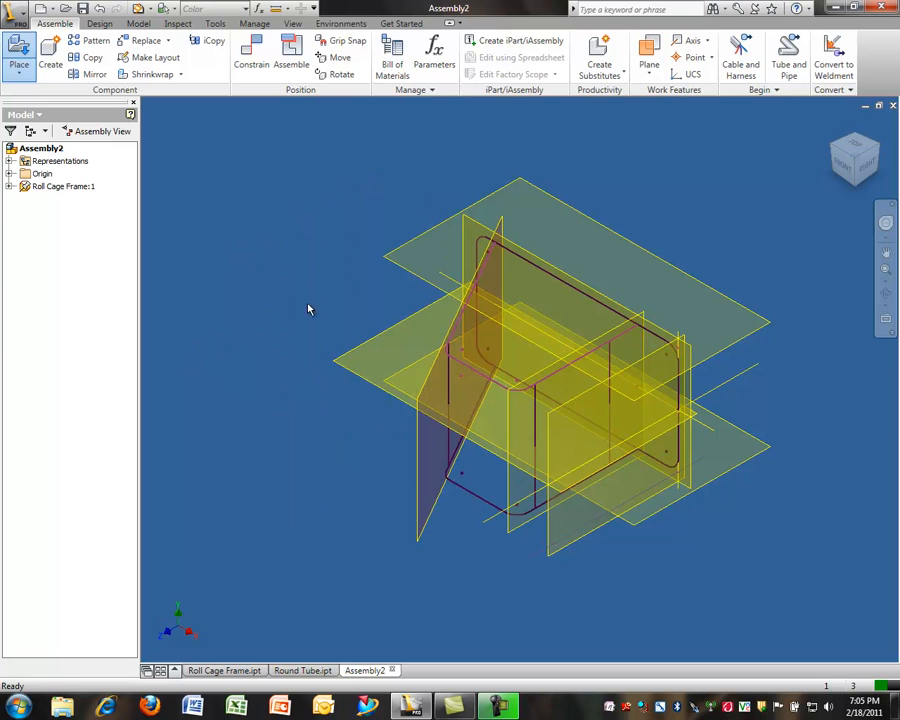
# Hide all work features in the assembly so only the roll cage sketches are displayed
pyautogui.click(292, 23)
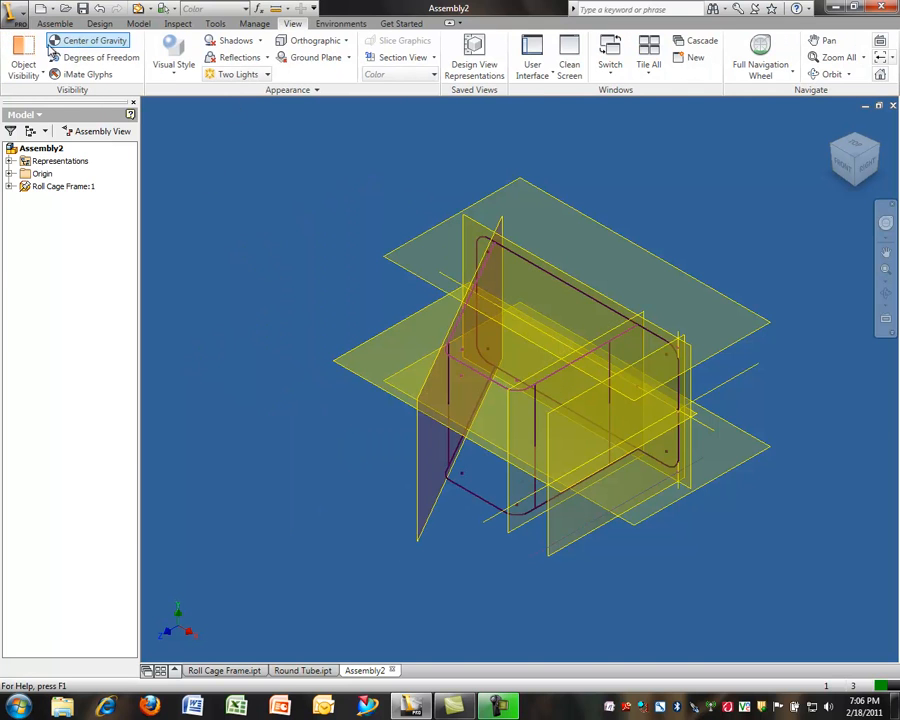
pyautogui.click(22, 65)
pyautogui.click(22, 91)
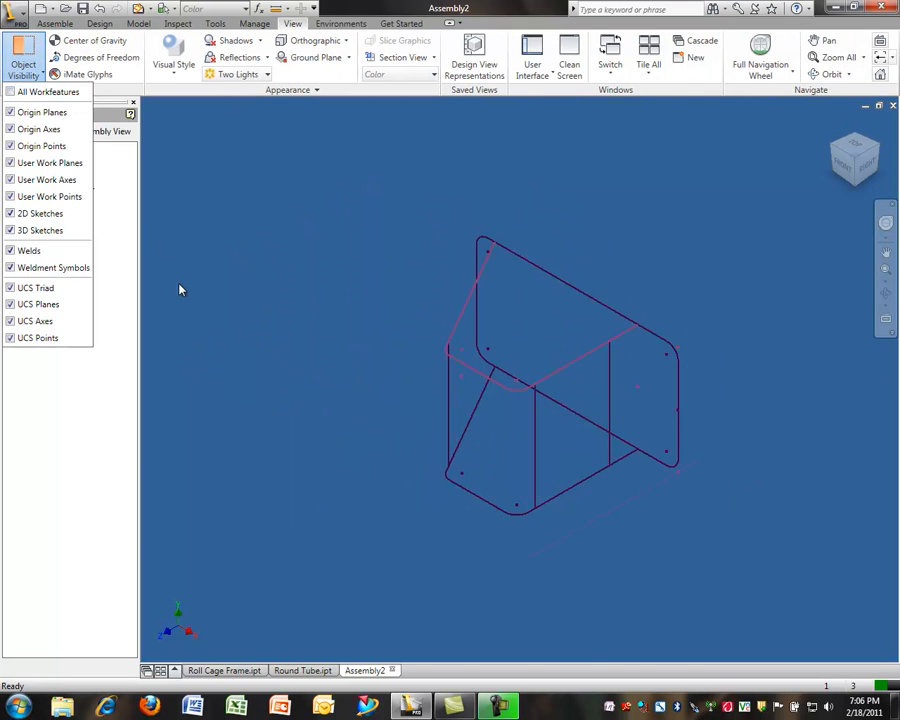
pyautogui.scroll(3, 371, 296)
pyautogui.scroll(-5, 366, 369)
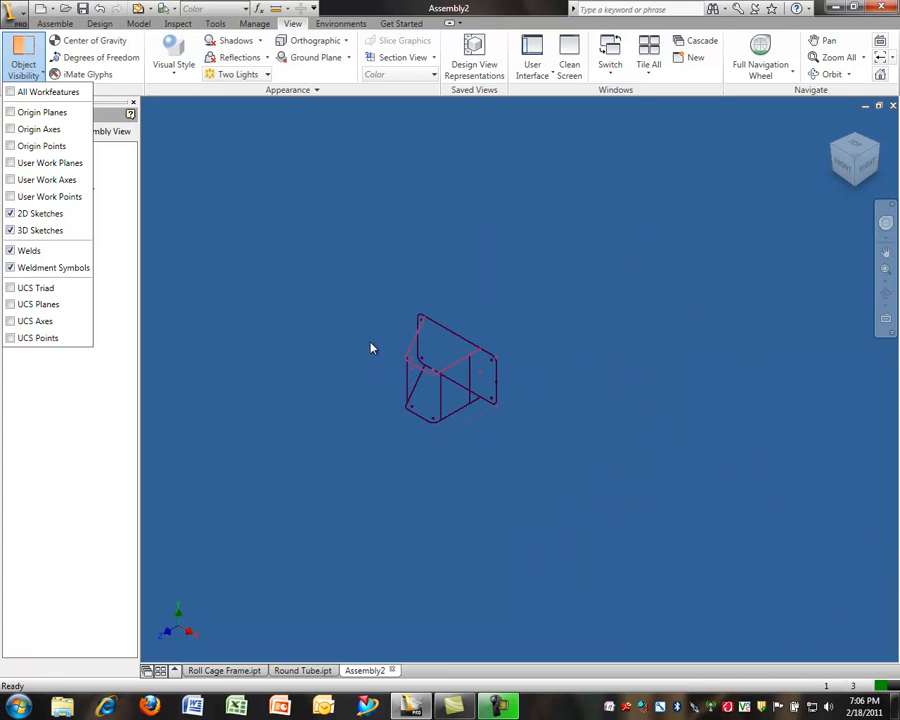
pyautogui.click(324, 350)
pyautogui.keyDown('shift'); pyautogui.moveTo(349, 368); pyautogui.dragTo(392, 276, button='middle'); pyautogui.keyUp('shift')
pyautogui.click(48, 190)
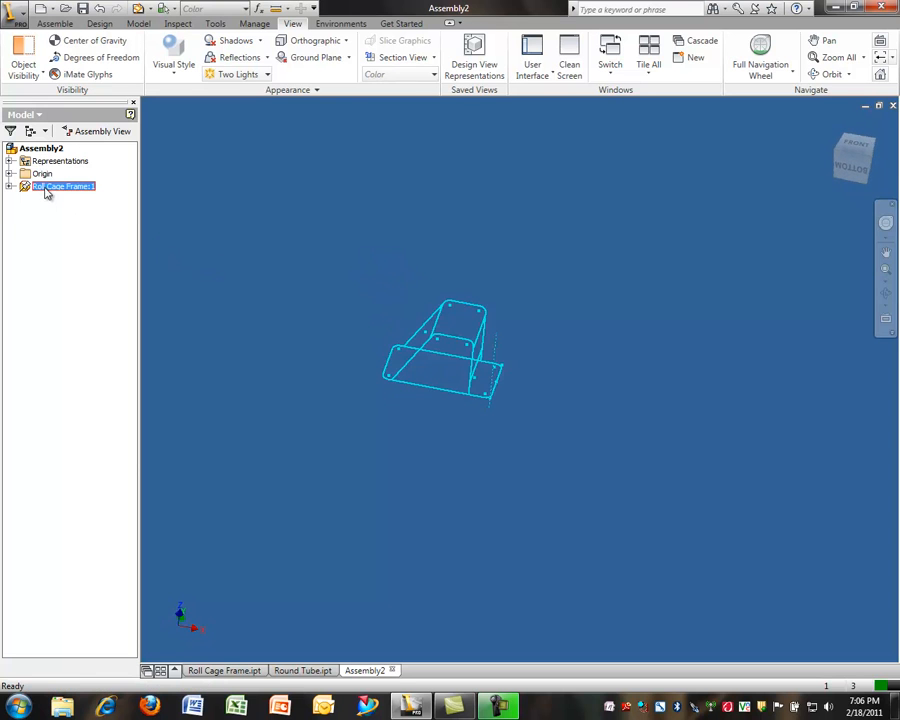
pyautogui.click(316, 286)
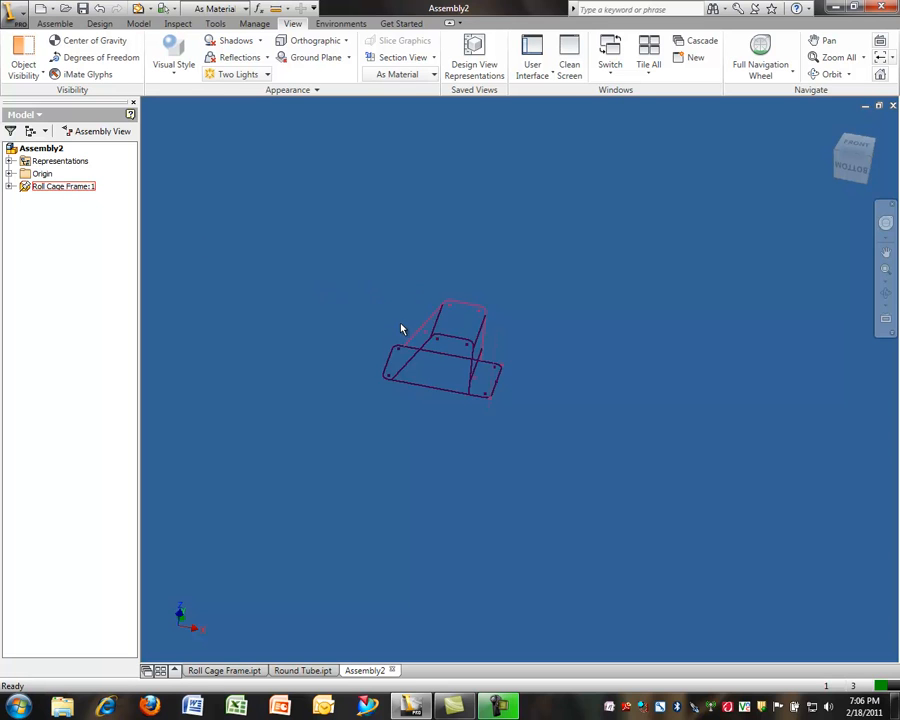
pyautogui.scroll(5, 402, 329)
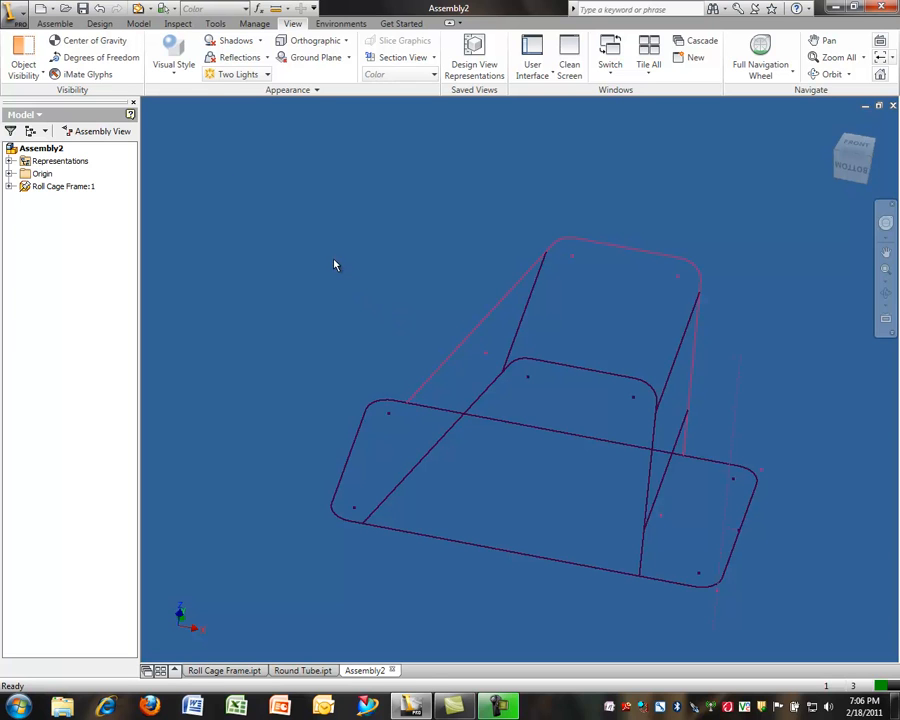
# Start Insert Frame and save the assembly as "Roll Cage assembly" together with the Roll Cage Frame part
pyautogui.click(99, 24)
pyautogui.click(101, 50)
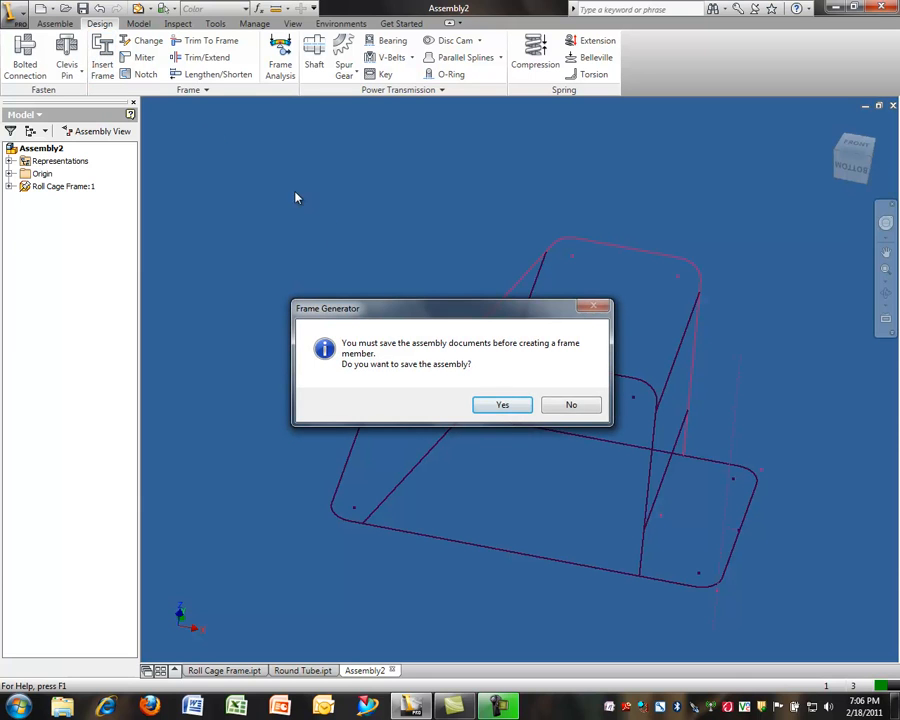
pyautogui.click(502, 405)
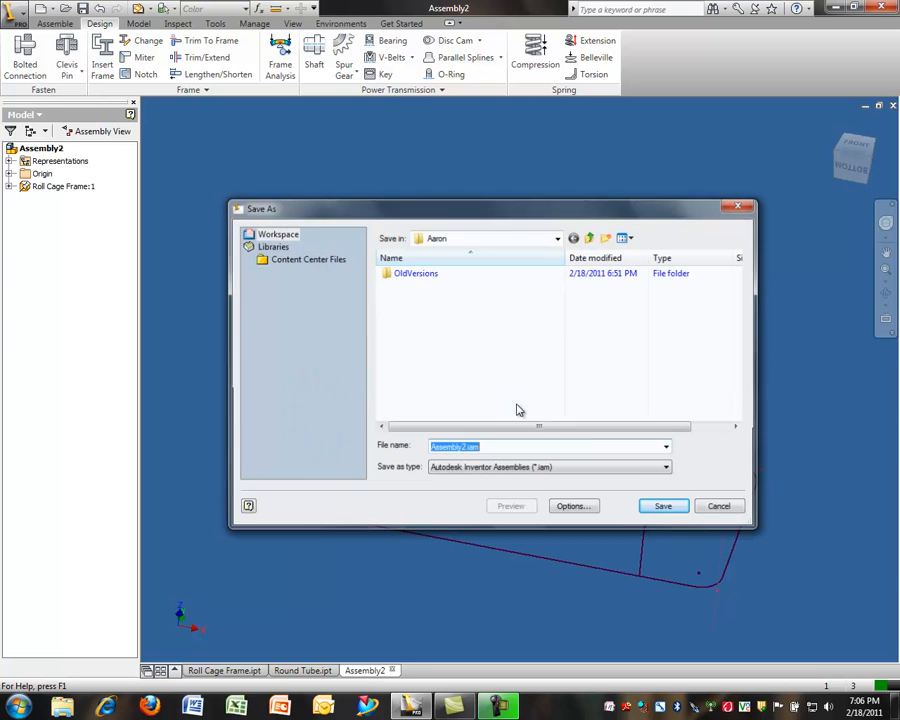
pyautogui.click(465, 447)
pyautogui.doubleClick(465, 447)
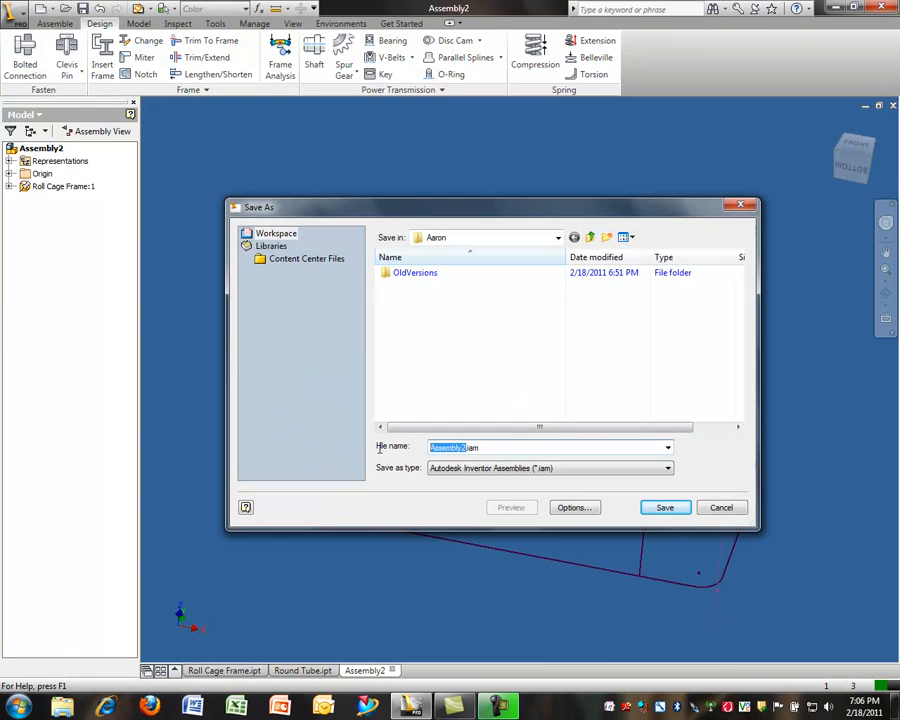
pyautogui.write('Roll Cage assembly')
pyautogui.press('Return')
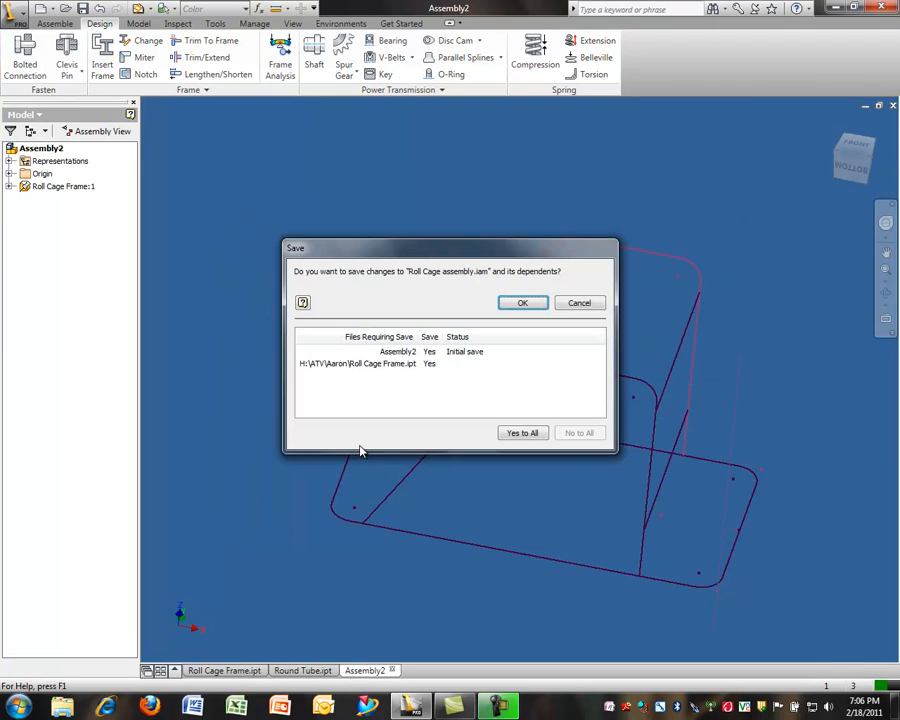
pyautogui.click(509, 304)
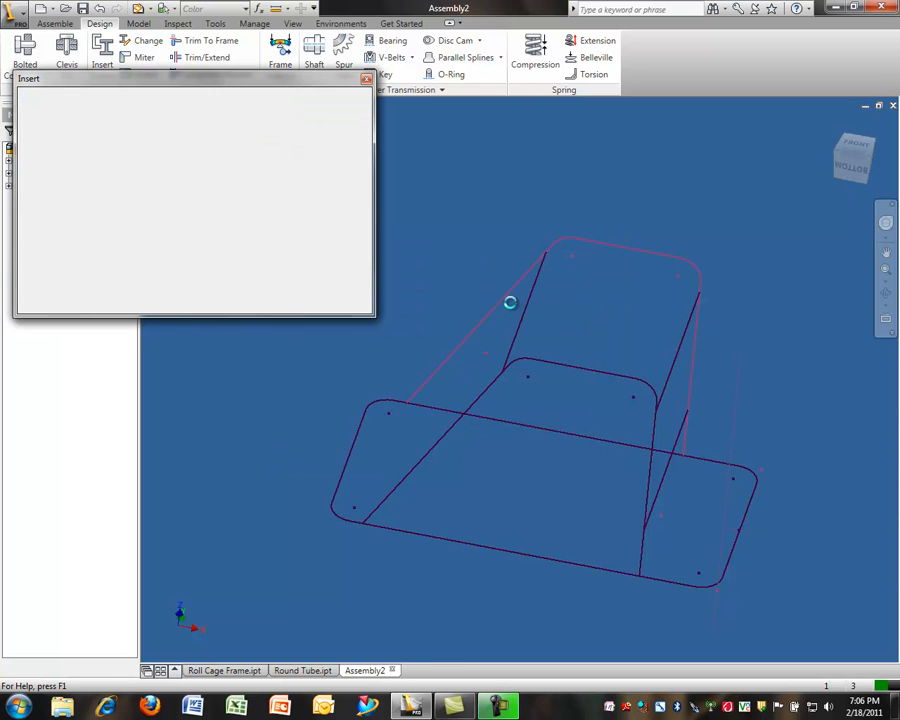
# Choose the ANSI standard with the ANSI ASTM - Pipe family for the frame members and examine its available sizes
pyautogui.moveTo(163, 84); pyautogui.dragTo(175, 150)
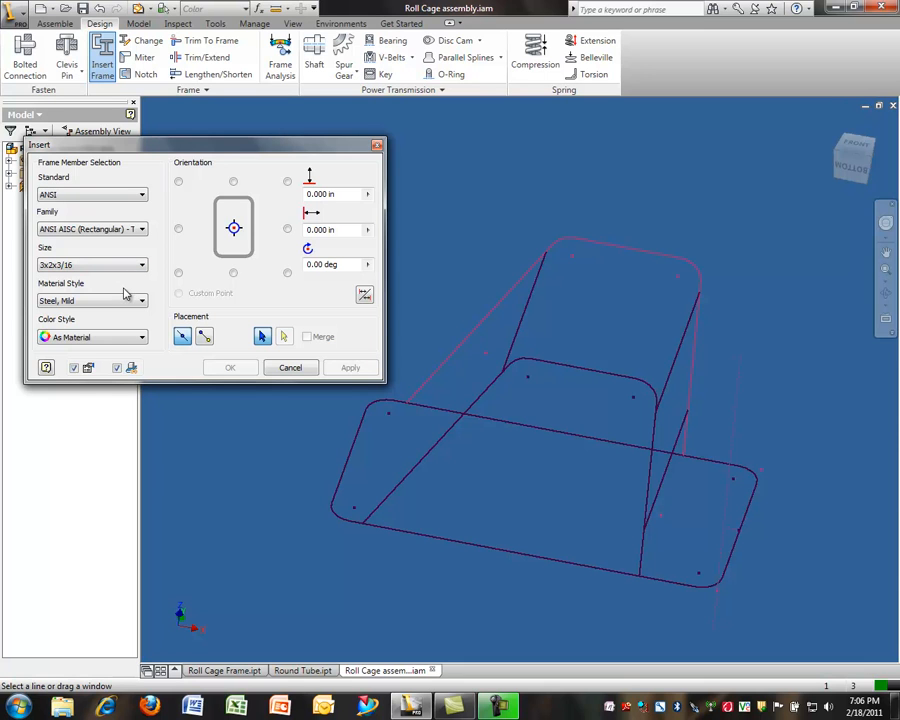
pyautogui.click(100, 196)
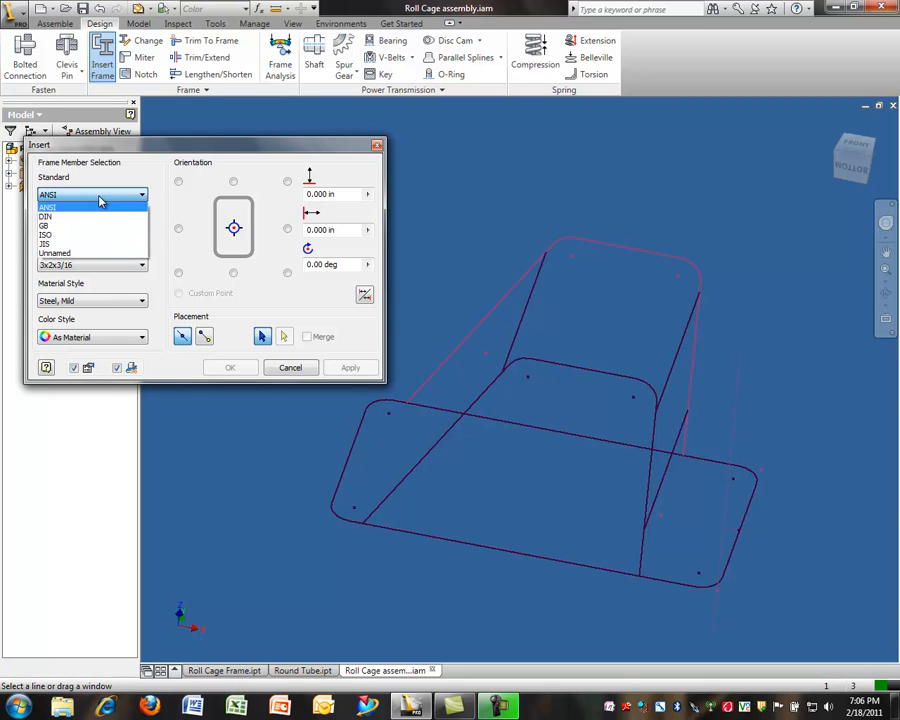
pyautogui.click(74, 209)
pyautogui.click(67, 231)
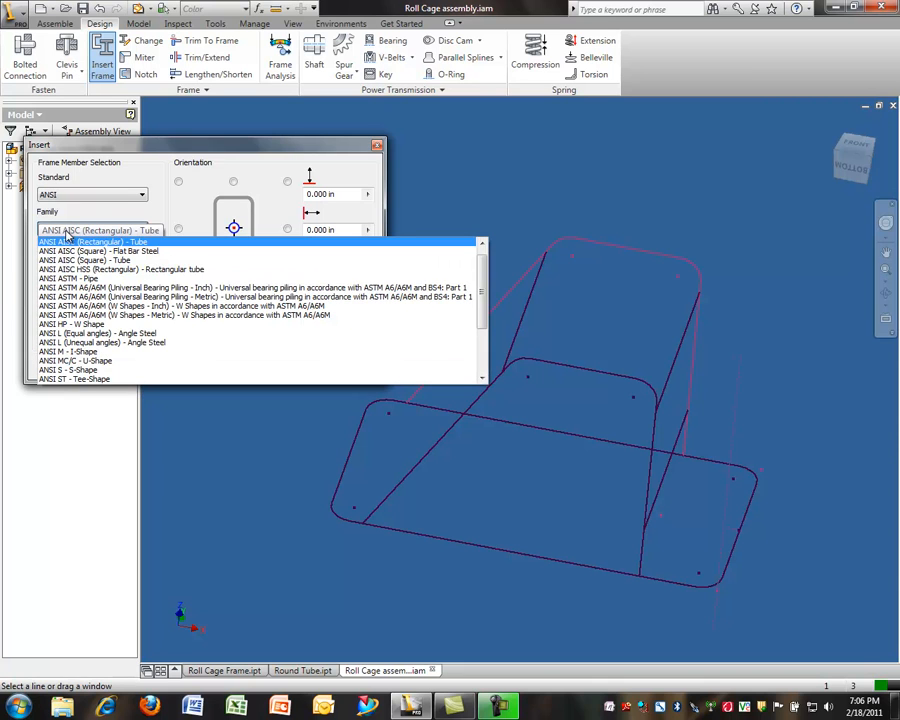
pyautogui.click(100, 279)
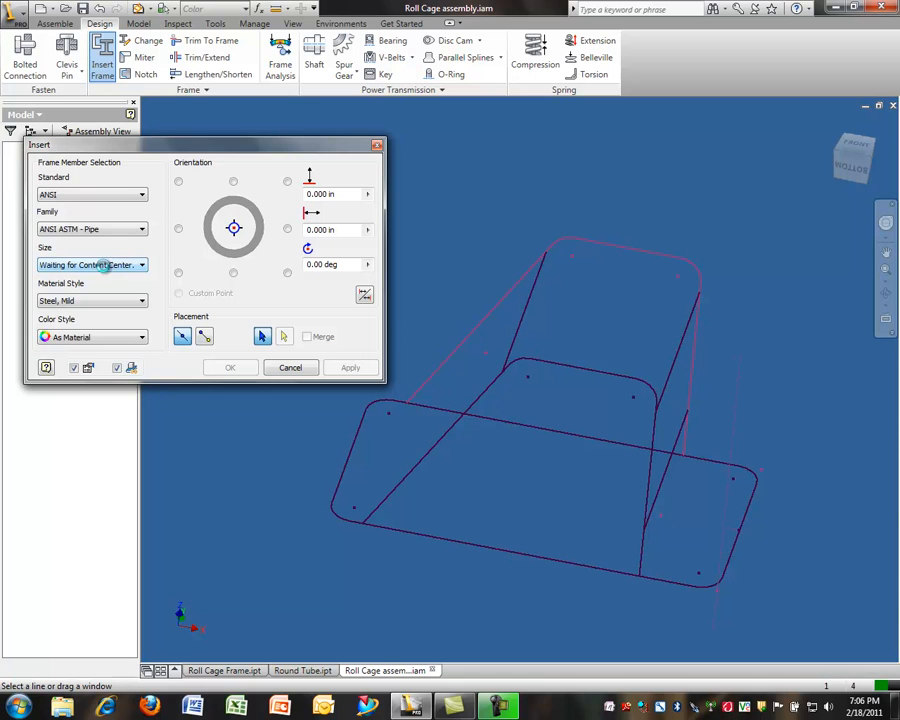
pyautogui.click(103, 264)
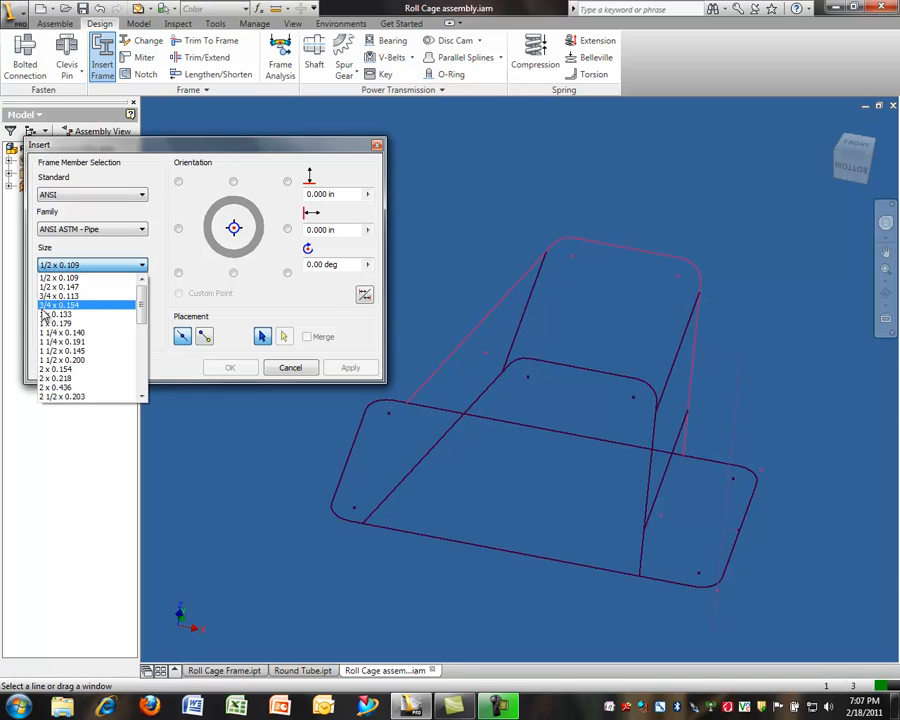
pyautogui.scroll(-1, 45, 370)
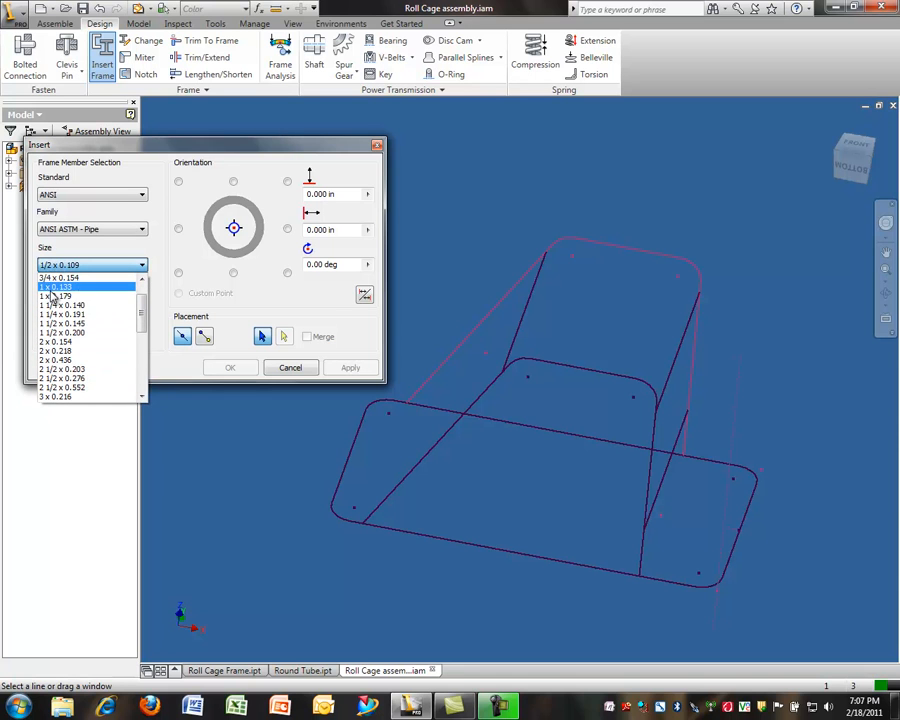
pyautogui.scroll(1, 53, 297)
pyautogui.click(91, 231)
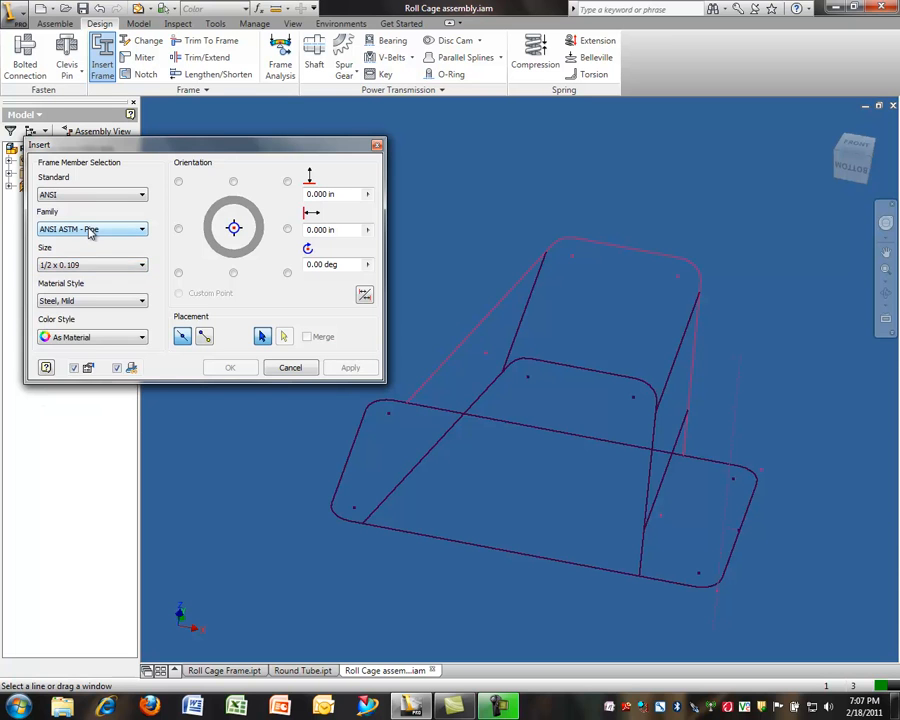
# Examine the other ANSI frame member families and the list of standards, and leave Insert Frame without adding members
pyautogui.click(91, 230)
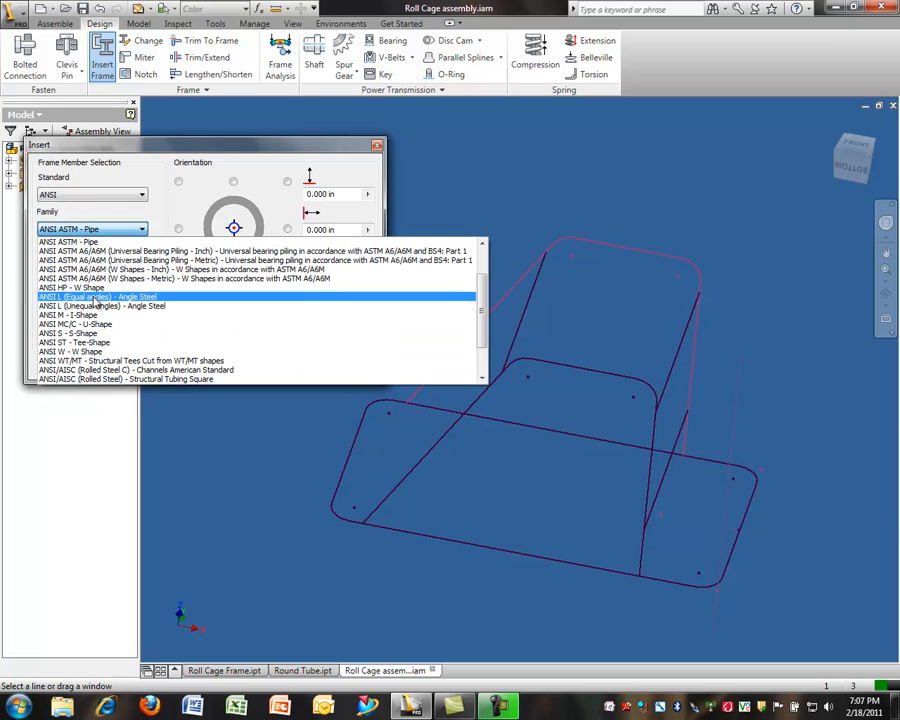
pyautogui.scroll(-1, 115, 340)
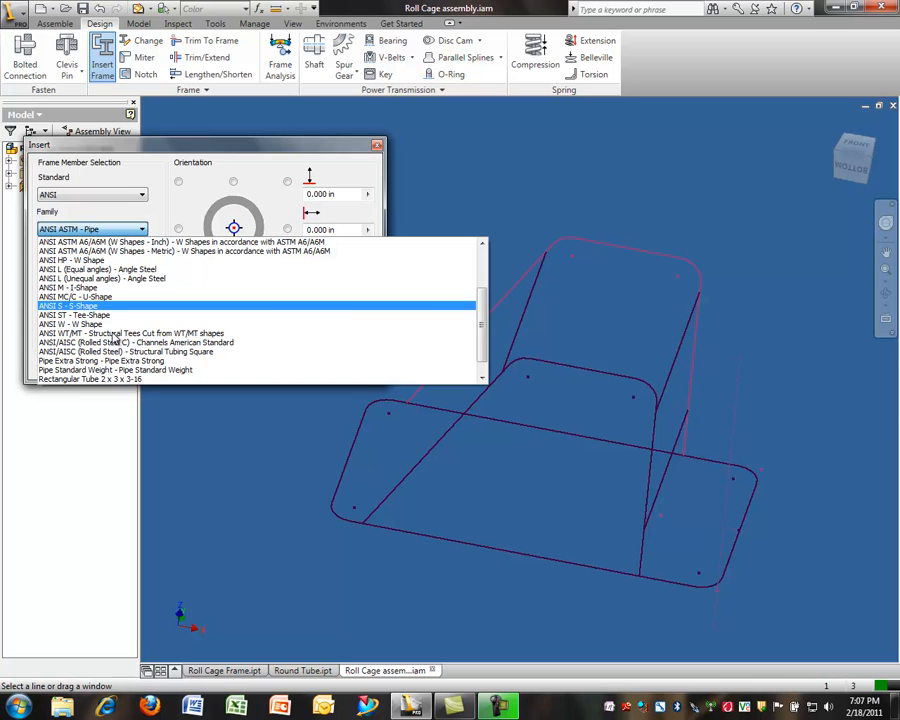
pyautogui.scroll(-1, 115, 340)
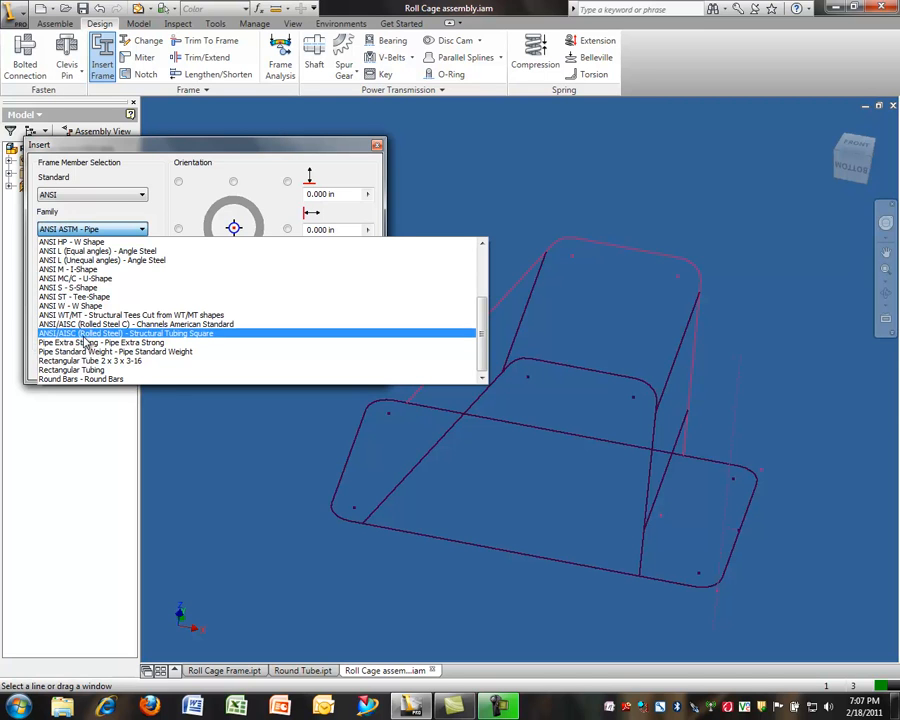
pyautogui.scroll(1, 90, 300)
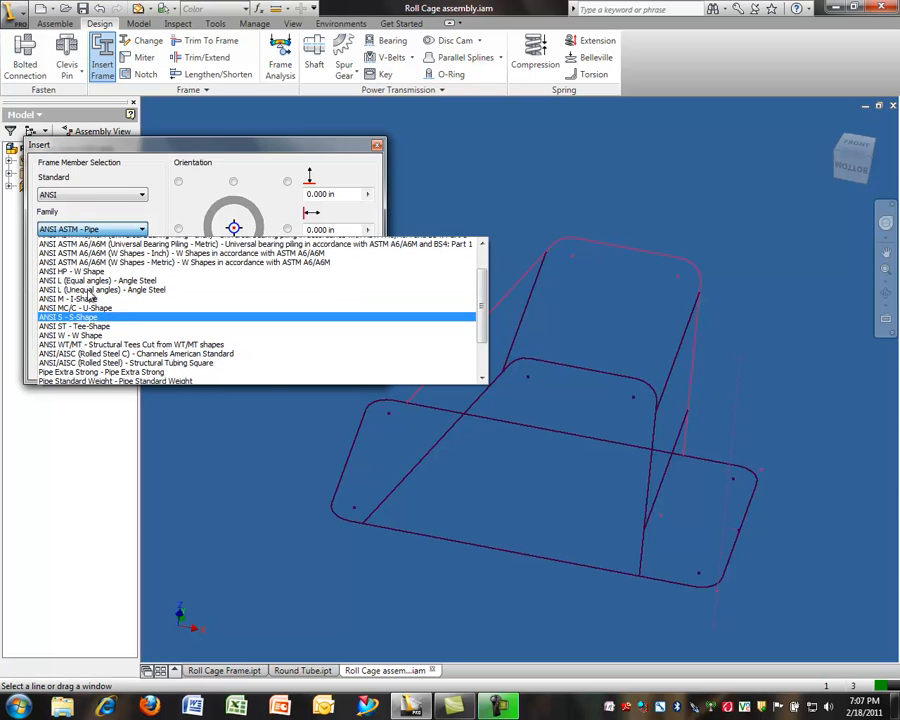
pyautogui.scroll(1, 90, 296)
pyautogui.scroll(1, 90, 296)
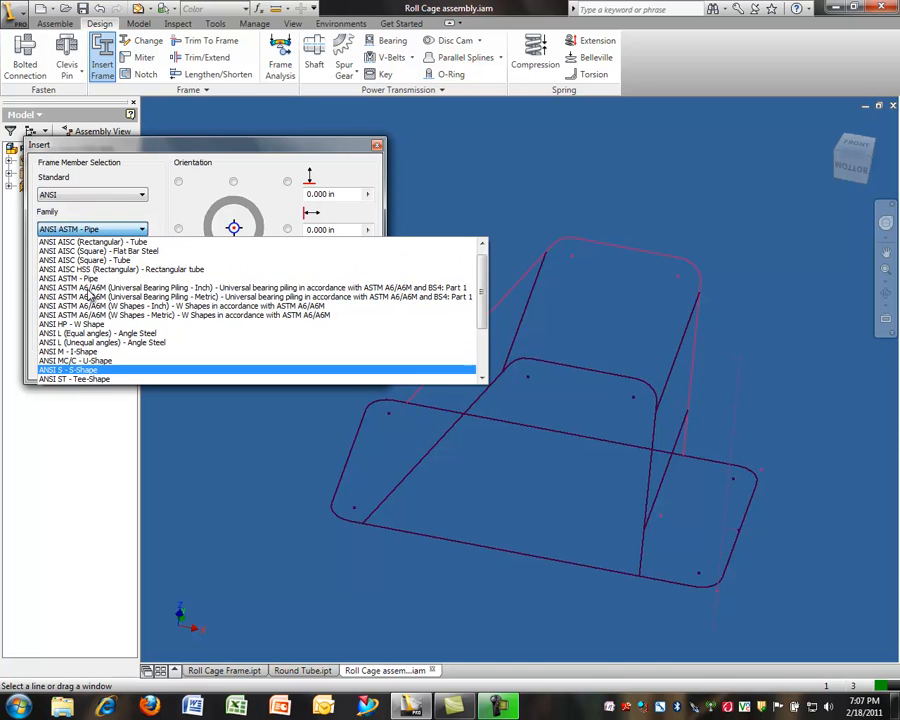
pyautogui.scroll(1, 90, 296)
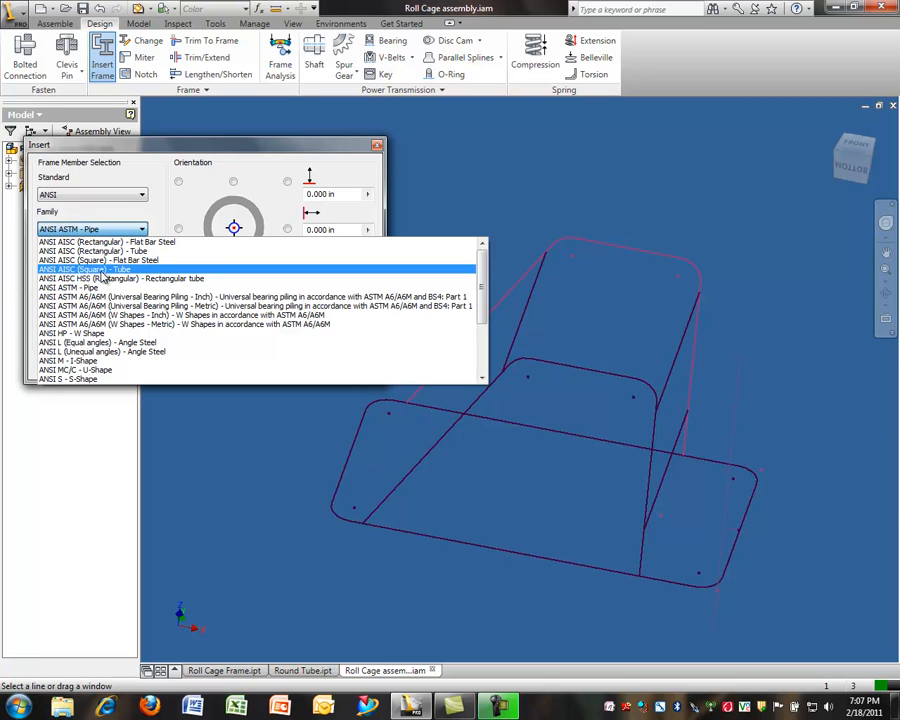
pyautogui.click(103, 200)
pyautogui.click(103, 200)
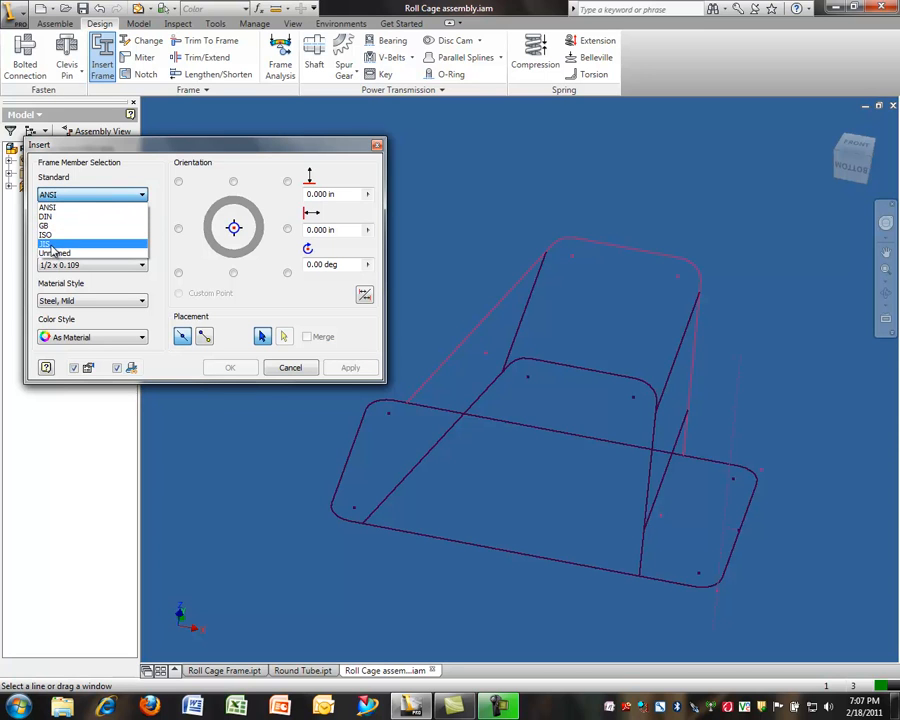
pyautogui.click(61, 208)
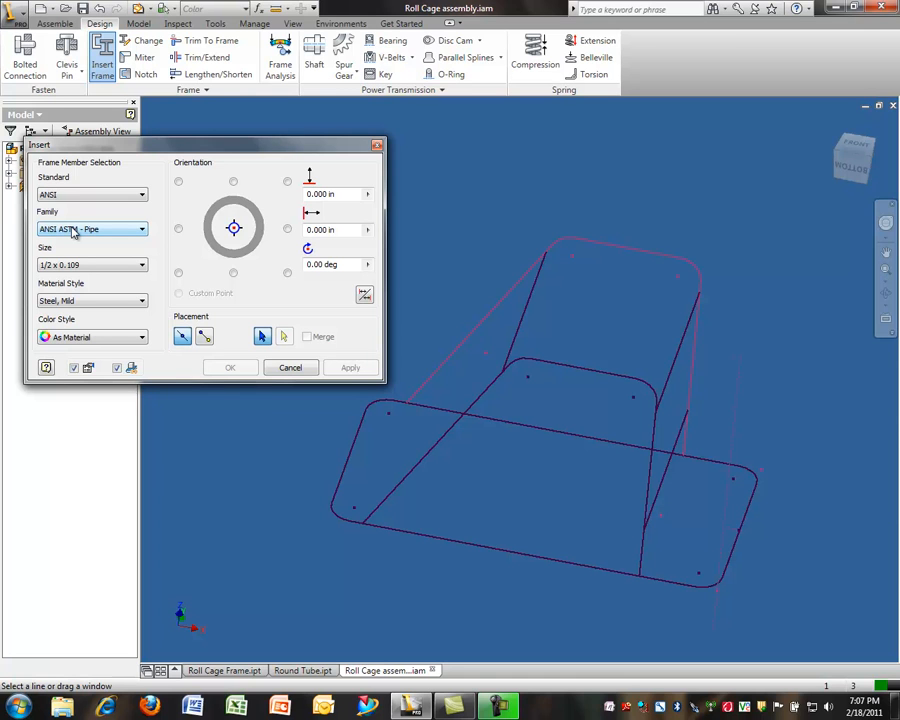
pyautogui.click(291, 368)
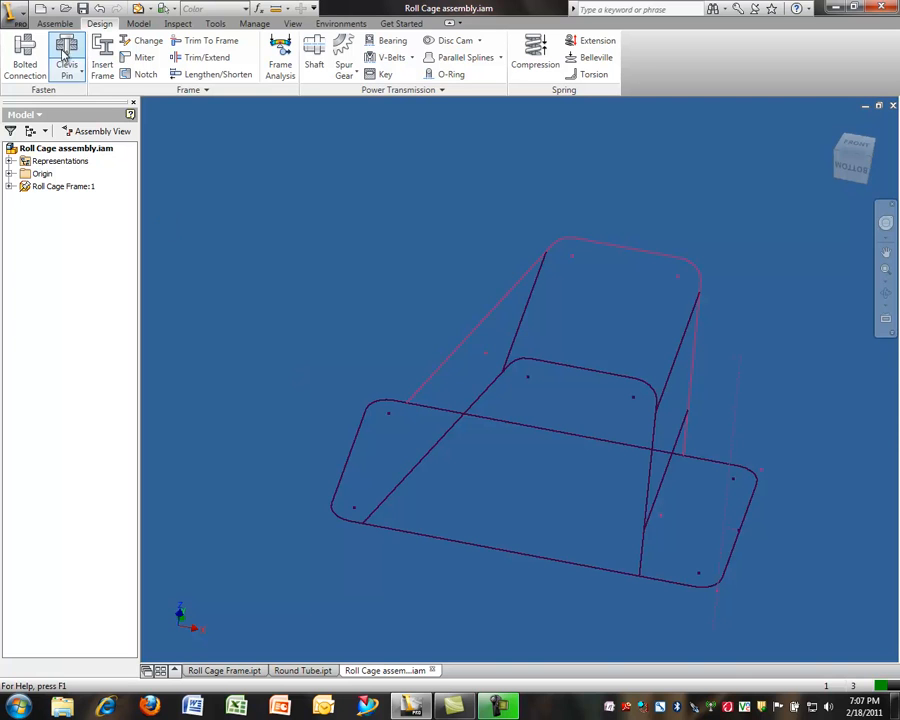
# Check the Content Center libraries configured for the ATV project and keep the read/write My Library in use
pyautogui.click(398, 23)
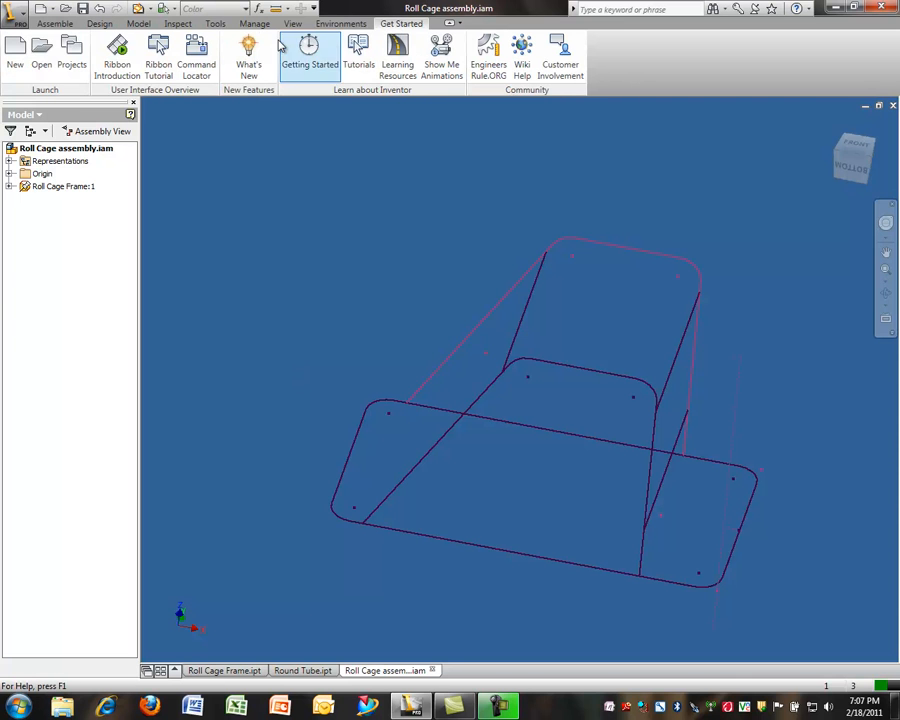
pyautogui.click(71, 52)
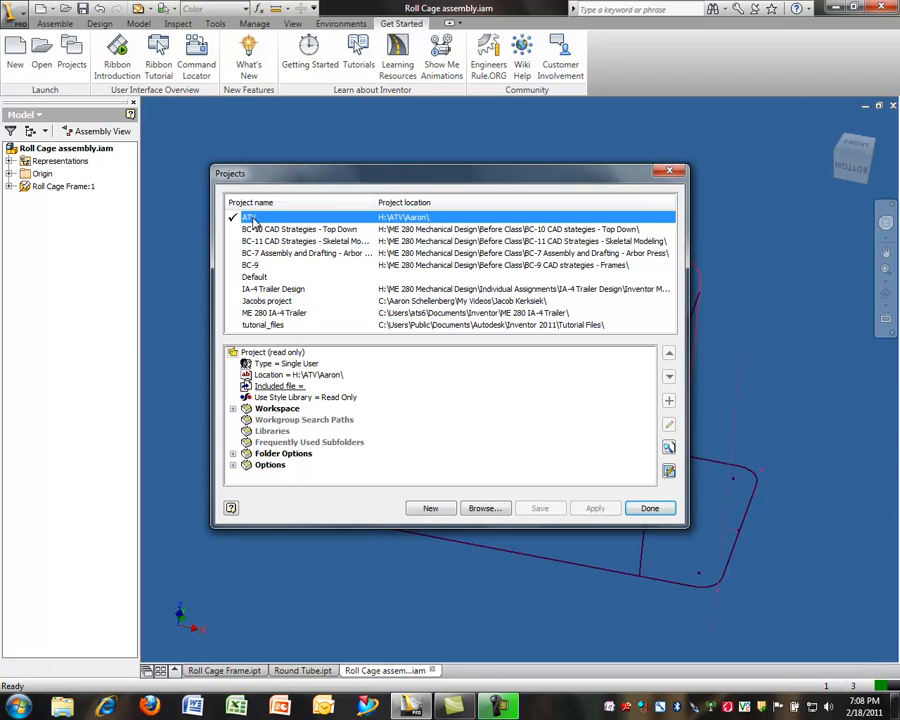
pyautogui.click(669, 474)
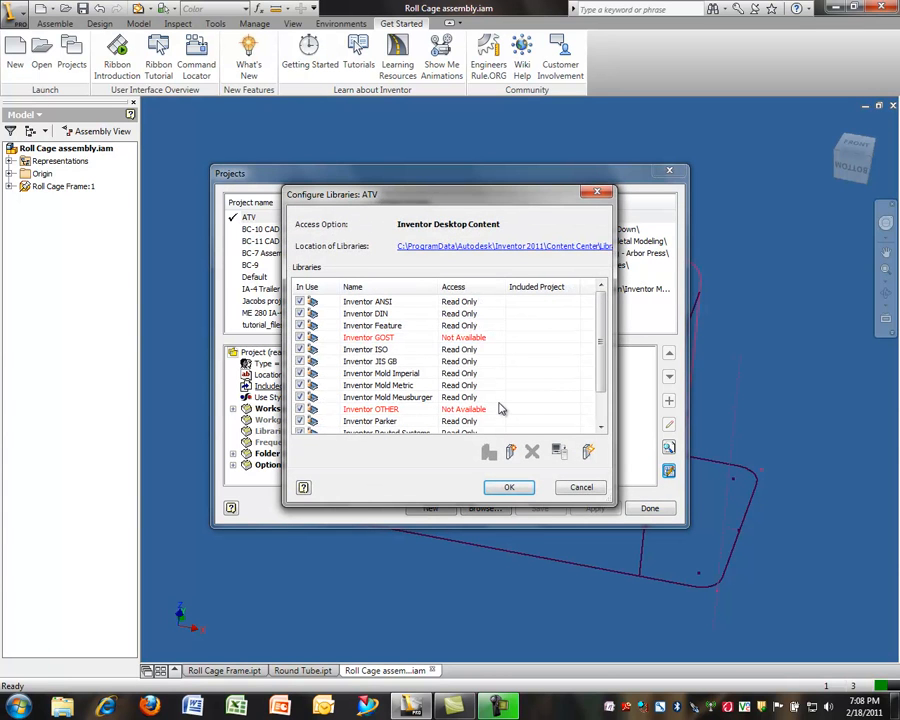
pyautogui.moveTo(603, 362); pyautogui.dragTo(603, 395)
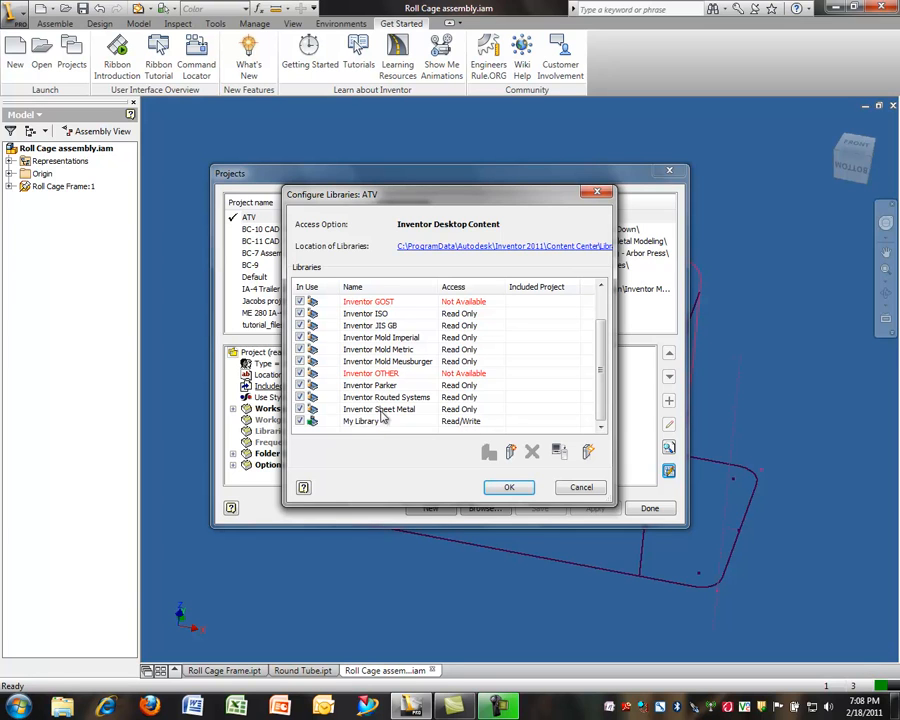
pyautogui.click(301, 422)
pyautogui.click(506, 487)
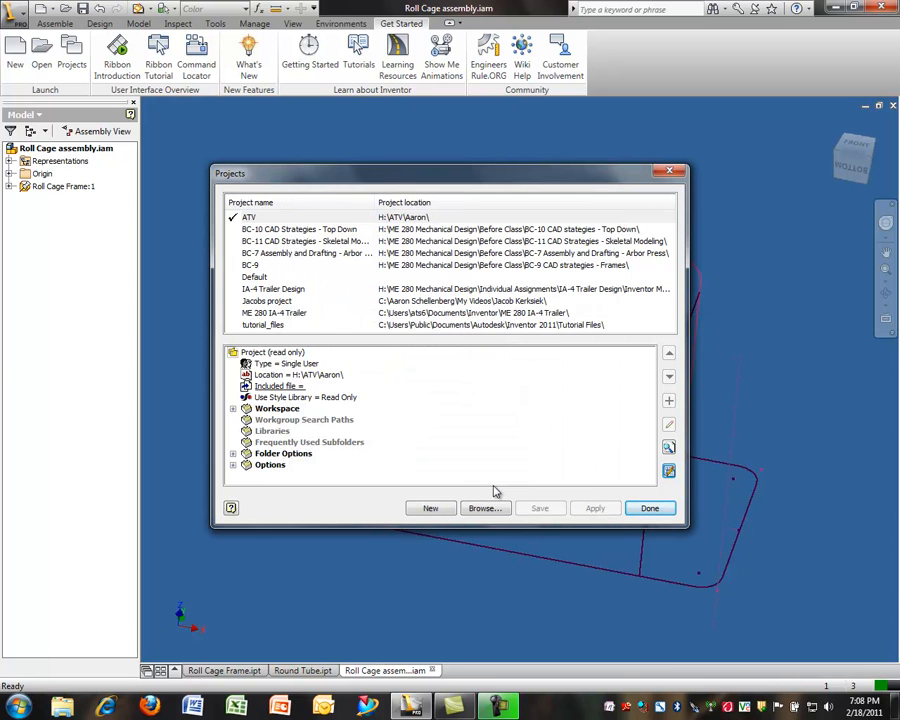
pyautogui.click(650, 508)
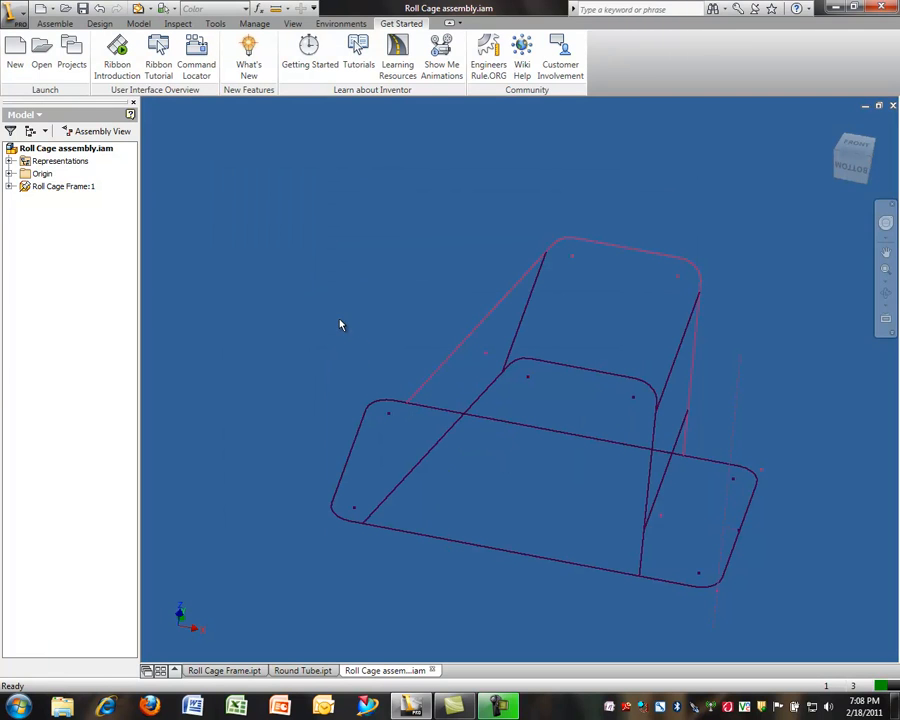
# In the Round Tube part's parameters, rename d0 to OD and d1 to Wall
pyautogui.click(303, 671)
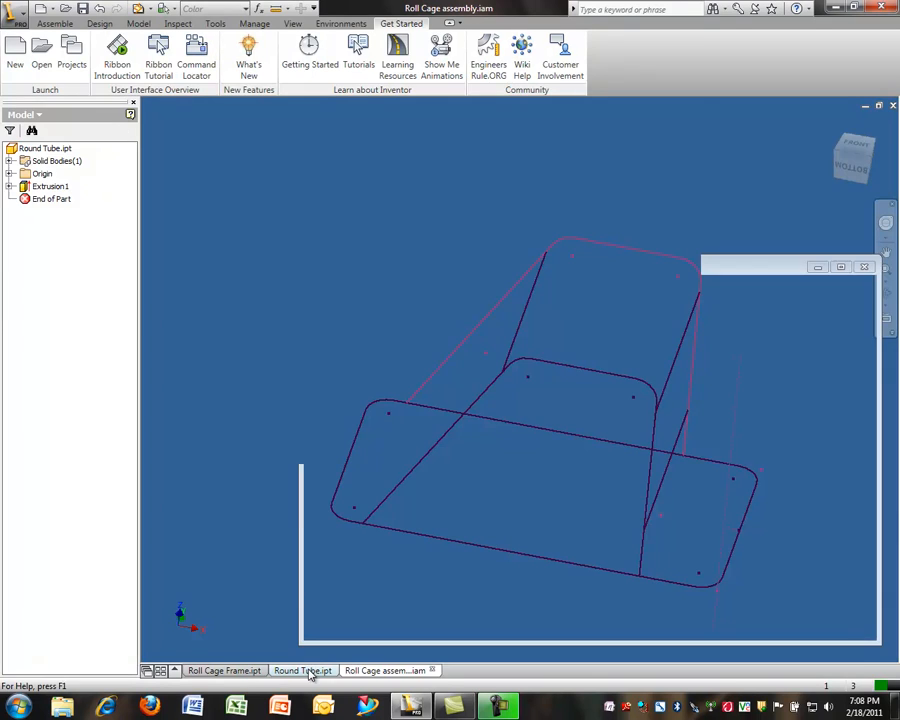
pyautogui.scroll(-3, 259, 381)
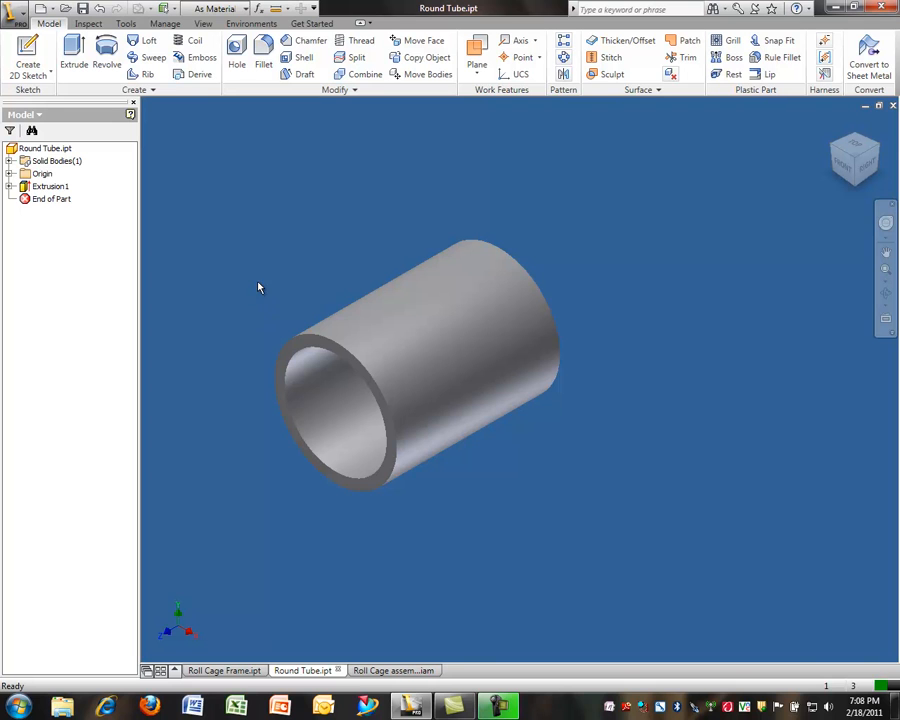
pyautogui.click(166, 24)
pyautogui.click(147, 50)
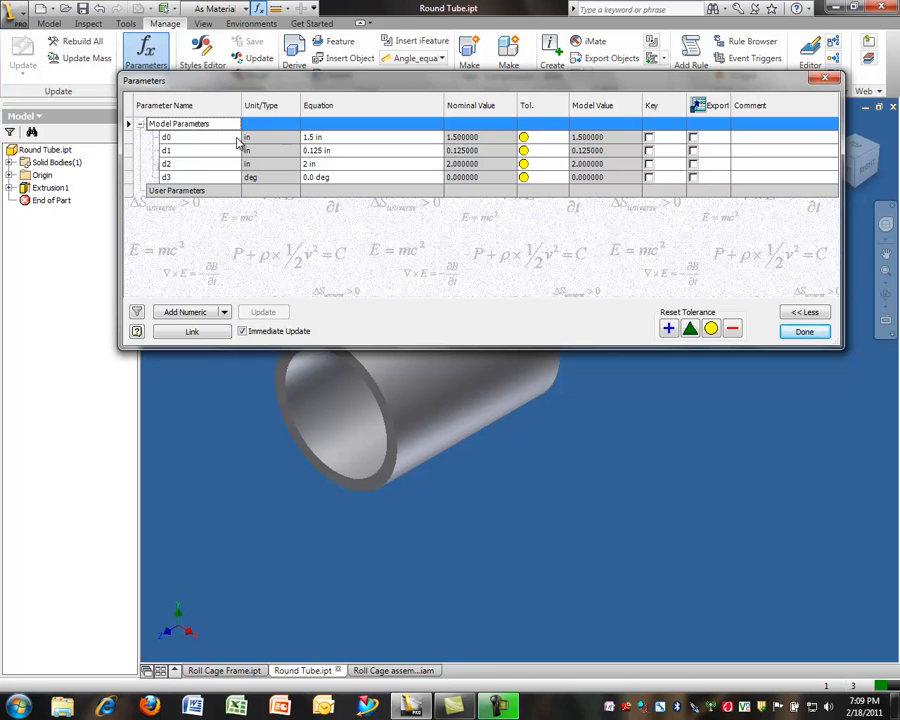
pyautogui.click(192, 137)
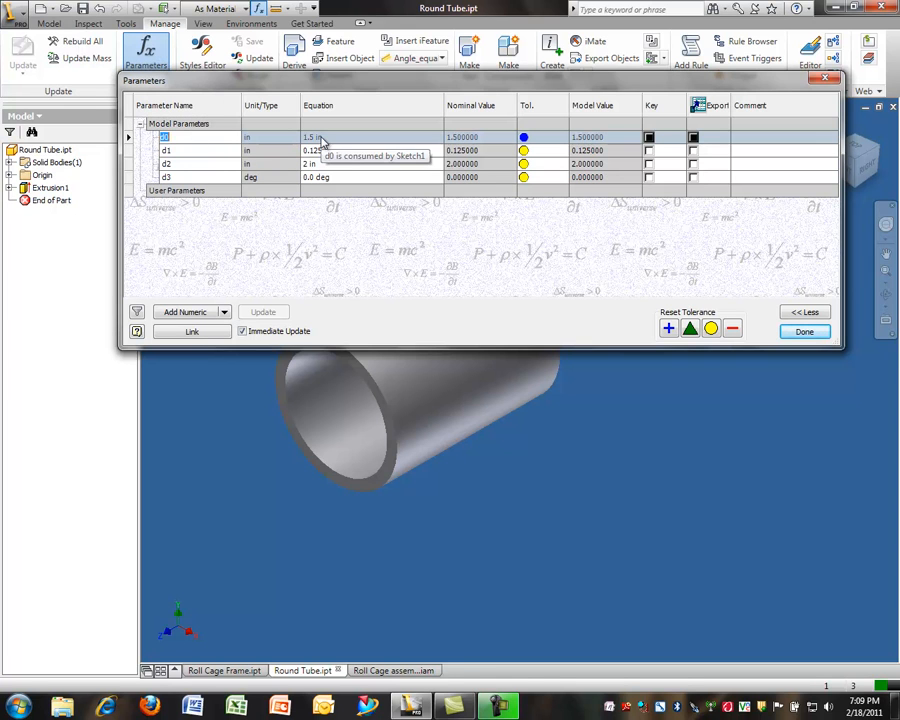
pyautogui.click(221, 150)
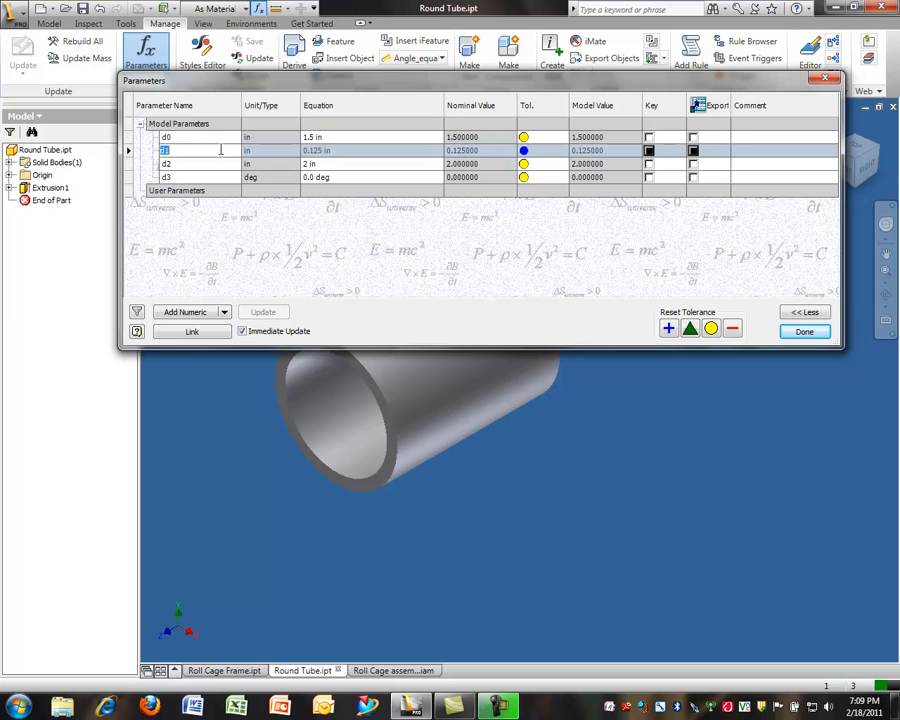
pyautogui.click(204, 163)
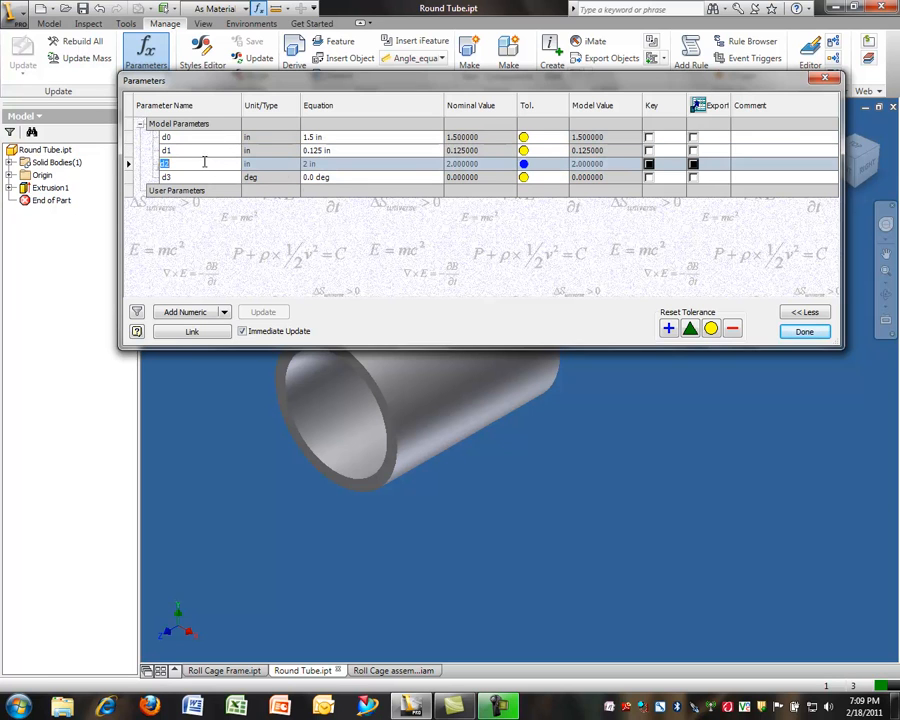
pyautogui.click(184, 137)
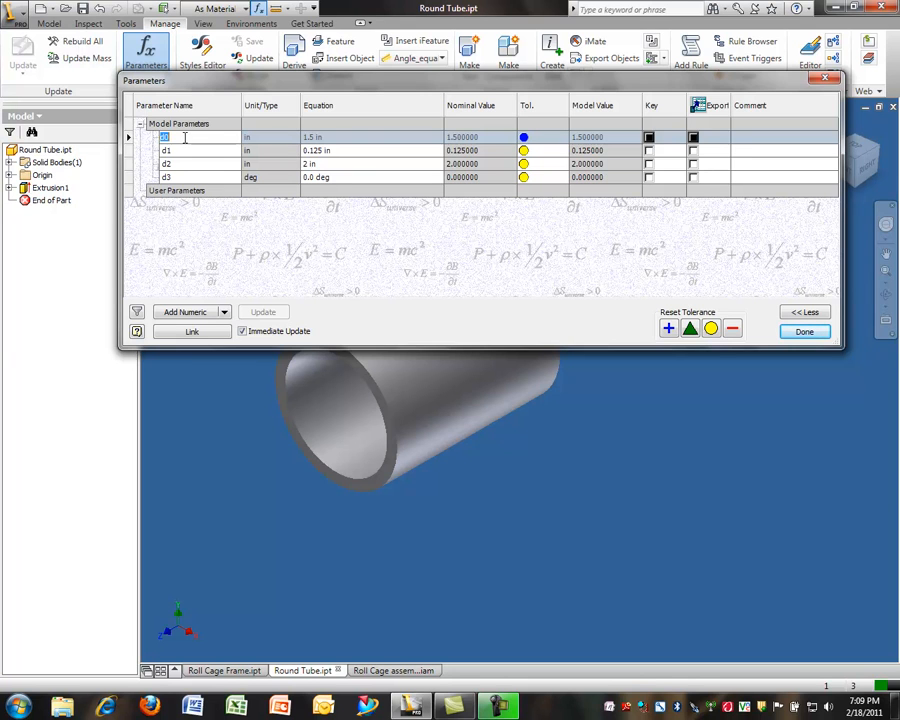
pyautogui.write('OD')
pyautogui.click(189, 150)
pyautogui.write('Wall')
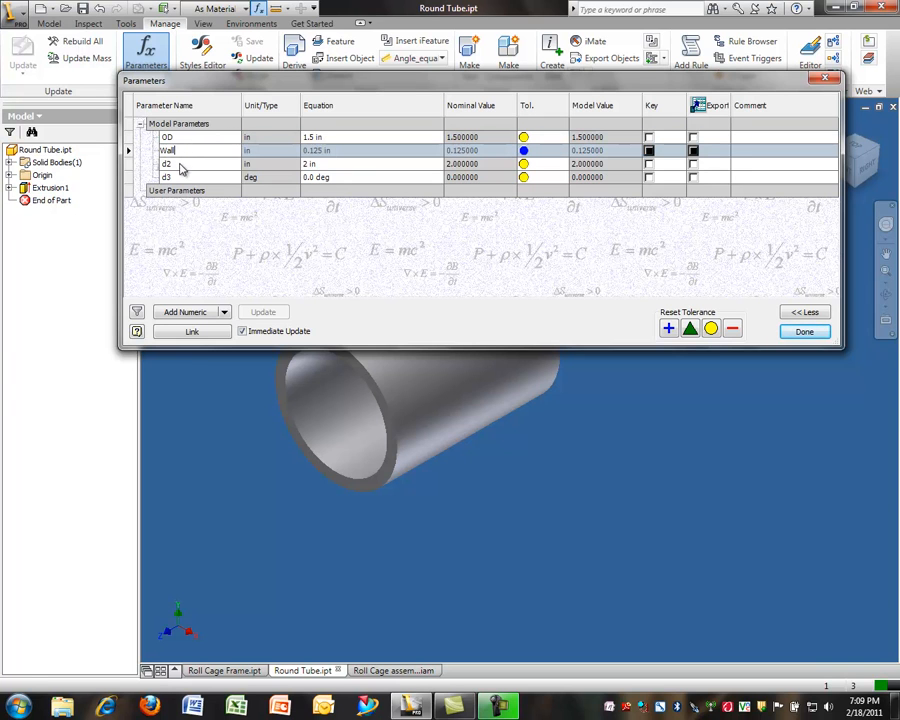
# Rename the tube's 2 in parameter d2 as Length and finish editing the parameters
pyautogui.click(181, 164)
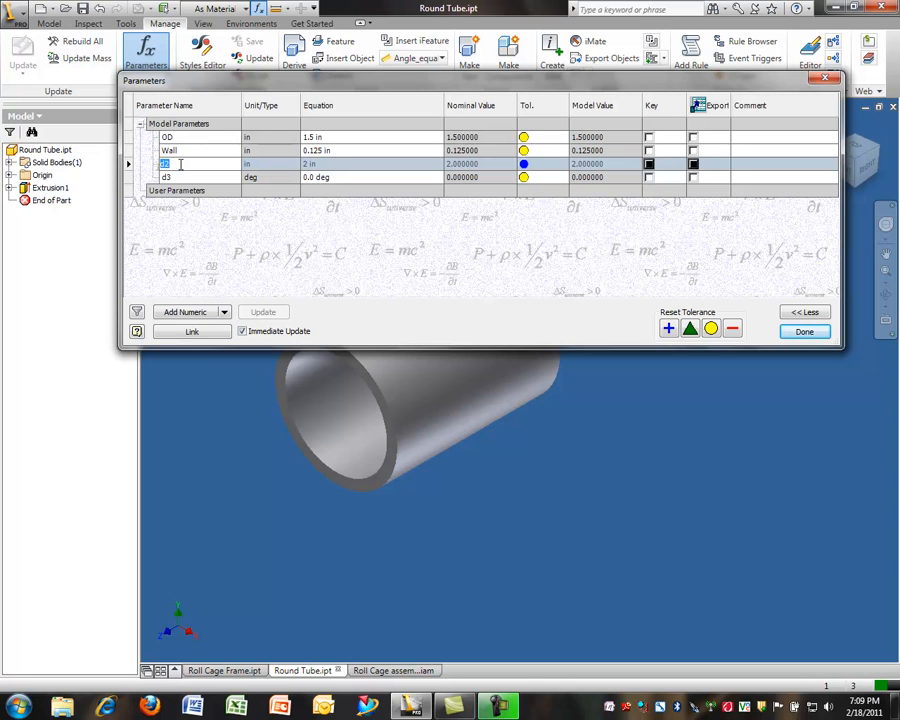
pyautogui.write('Length')
pyautogui.click(803, 332)
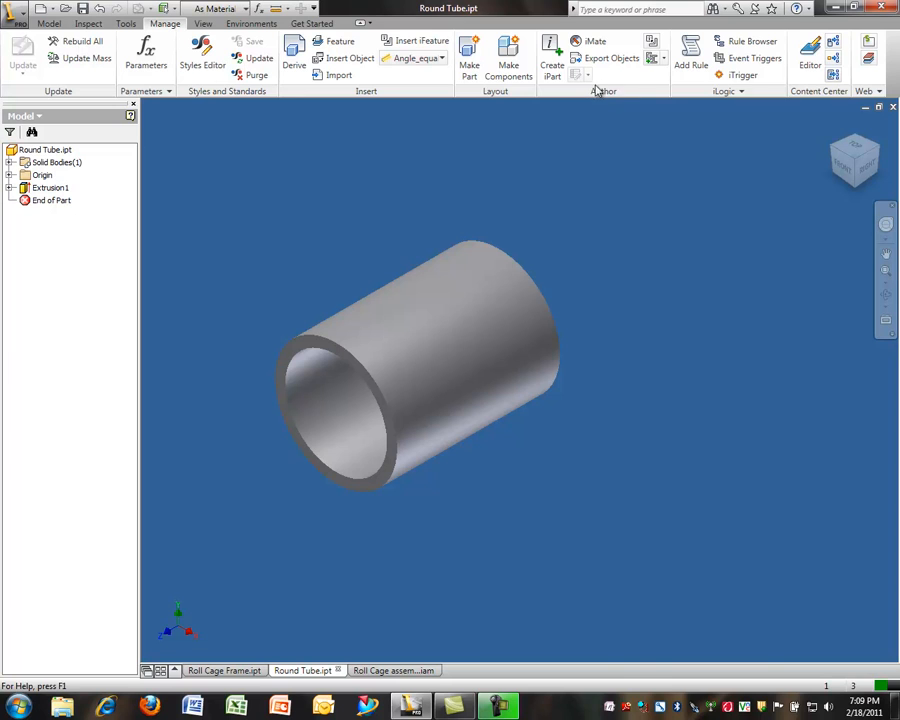
# Start Structural Shape Authoring for the tube part and assign it to the Round Tubes category
pyautogui.click(663, 59)
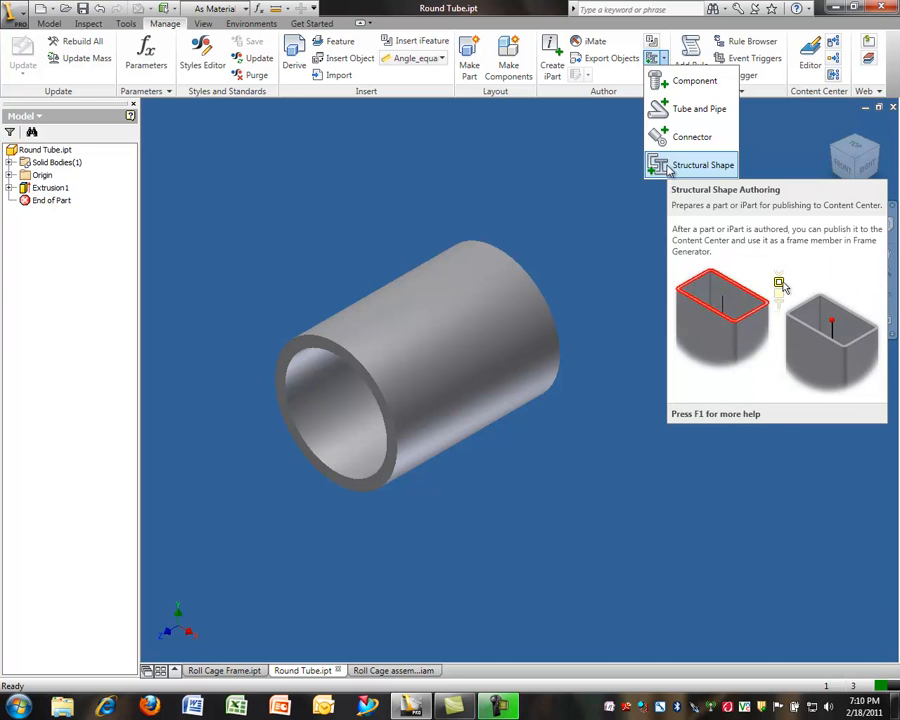
pyautogui.click(668, 168)
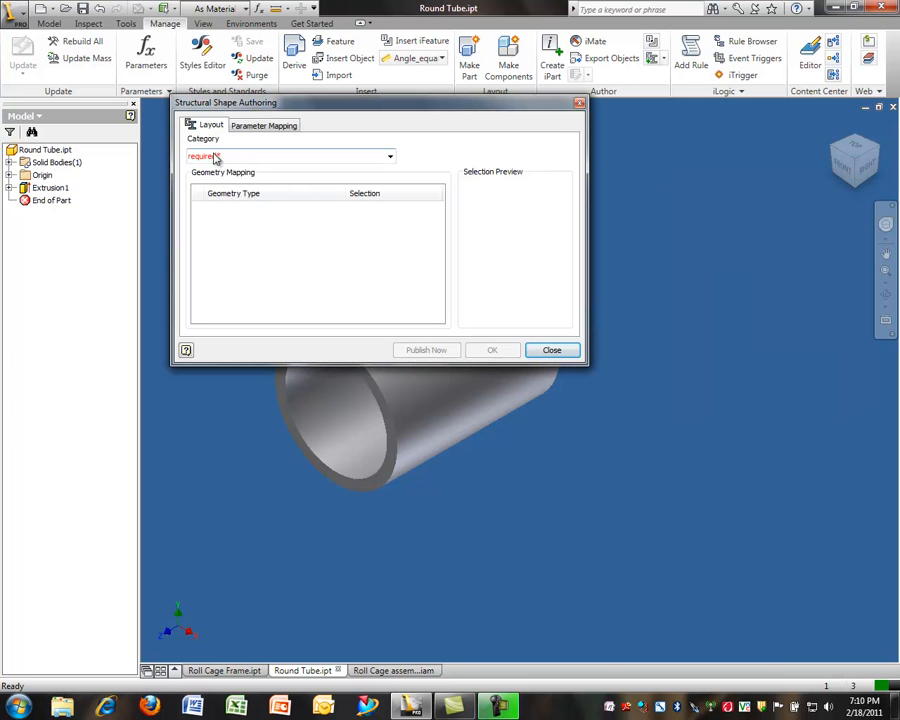
pyautogui.click(389, 156)
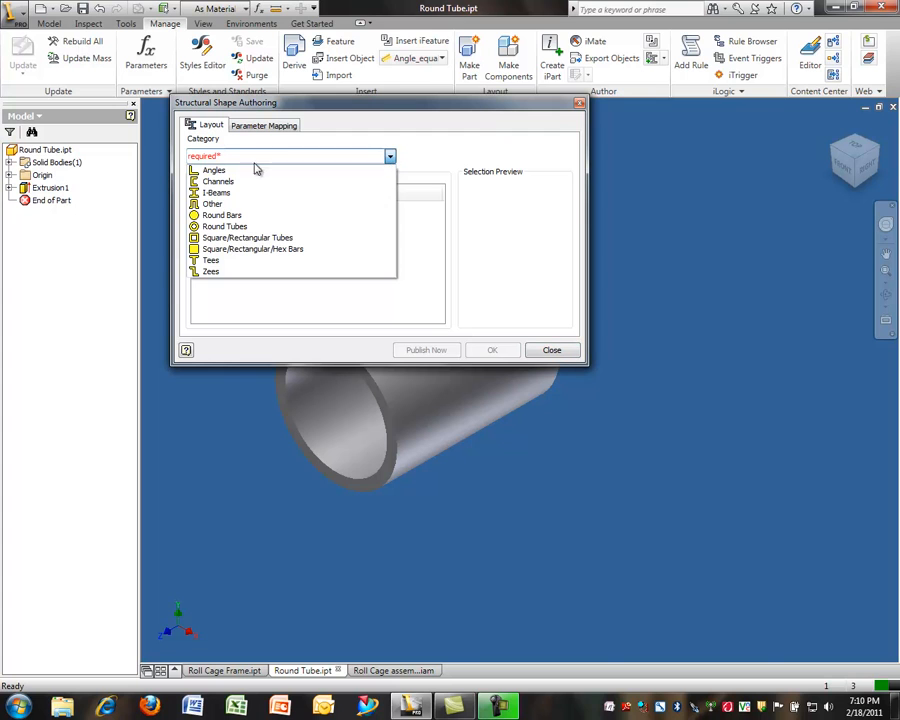
pyautogui.click(224, 227)
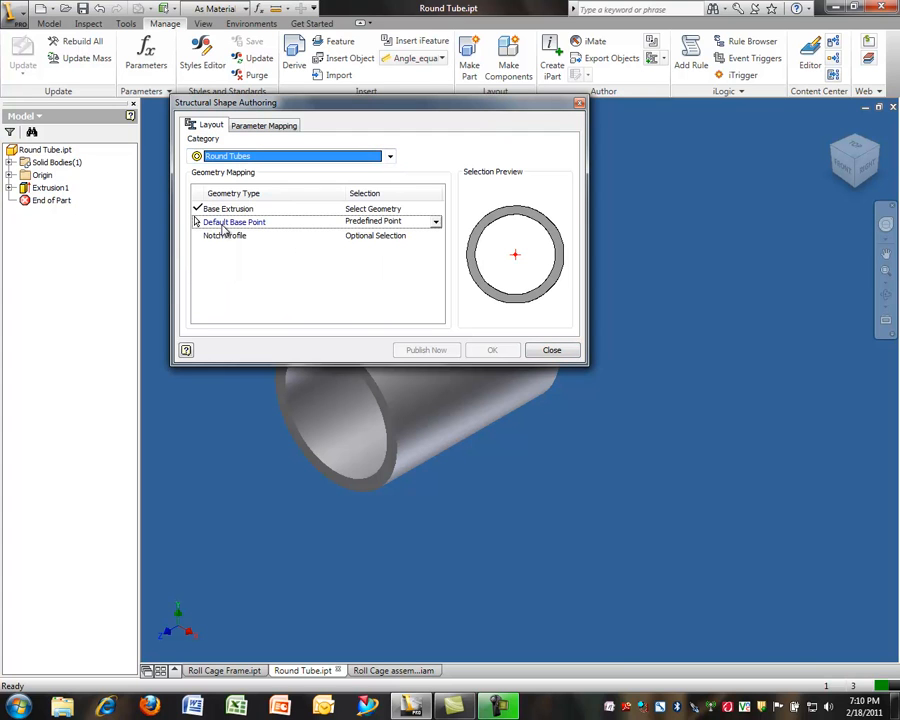
# Map the Base Length category parameter to the tube's Length model parameter
pyautogui.click(262, 125)
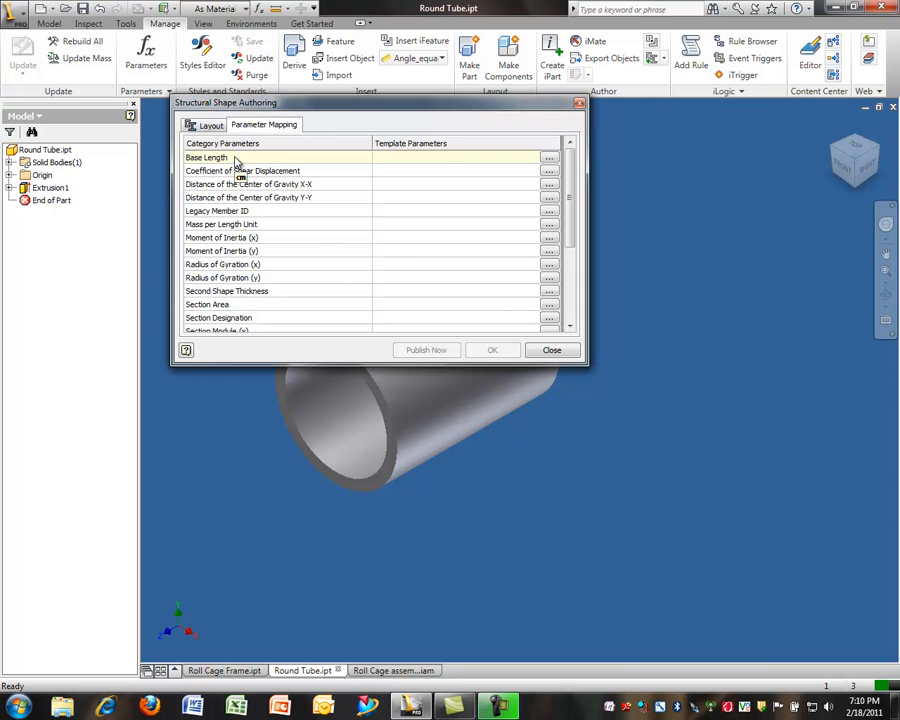
pyautogui.click(549, 160)
pyautogui.click(287, 149)
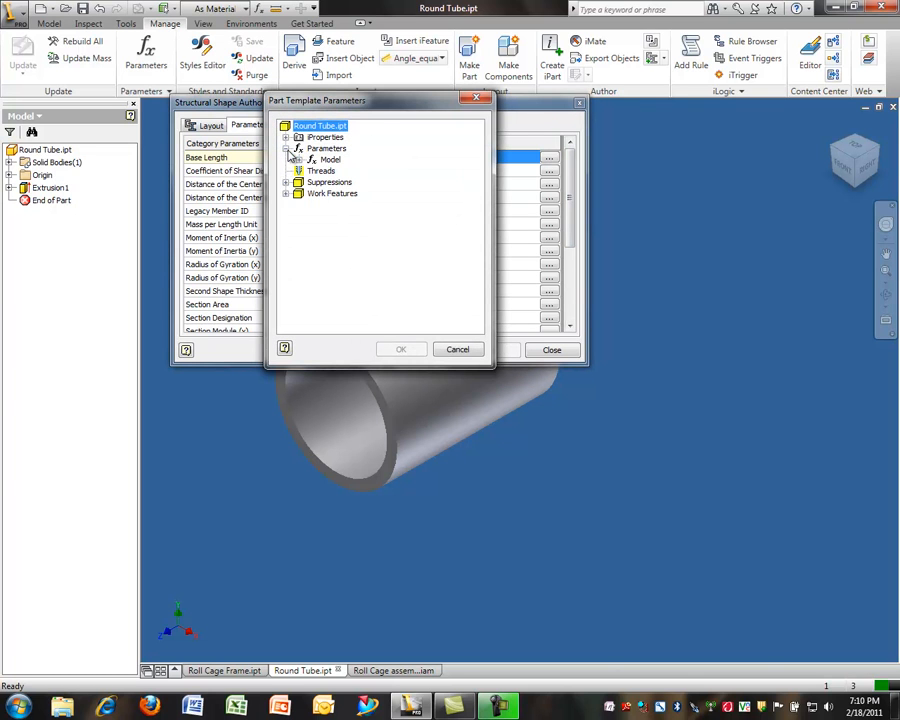
pyautogui.click(298, 160)
pyautogui.click(344, 194)
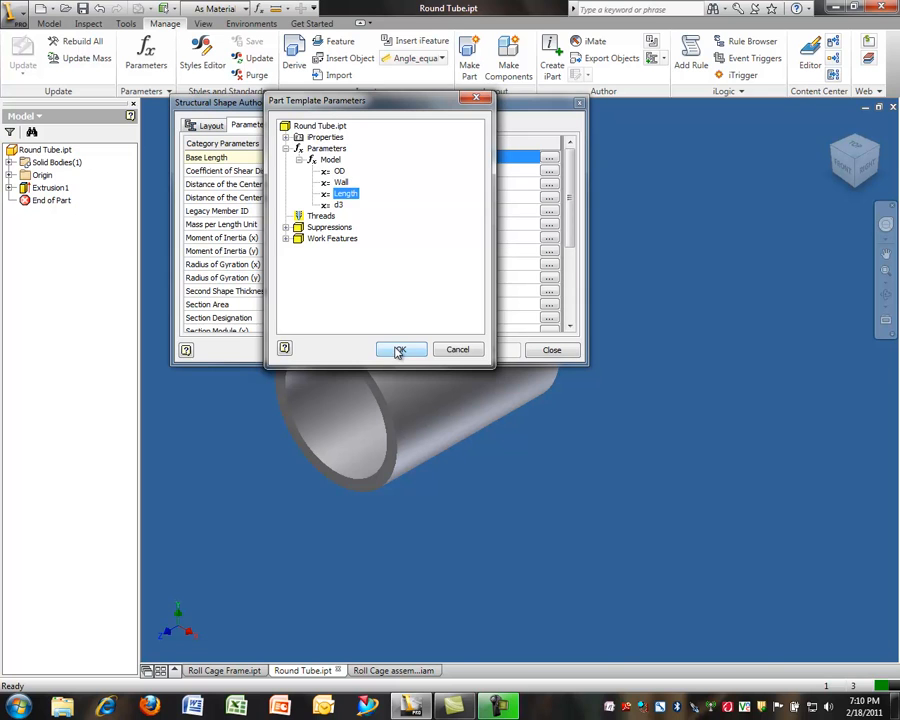
pyautogui.click(399, 350)
# Map the Shape Width category parameter to the tube's OD model parameter
pyautogui.moveTo(573, 209); pyautogui.dragTo(569, 261)
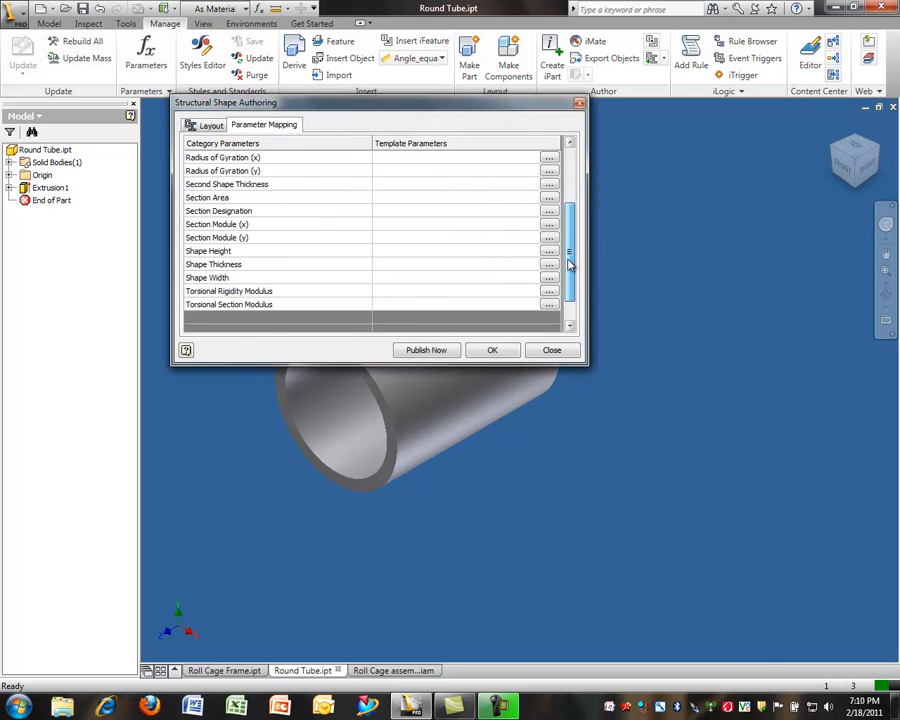
pyautogui.click(214, 279)
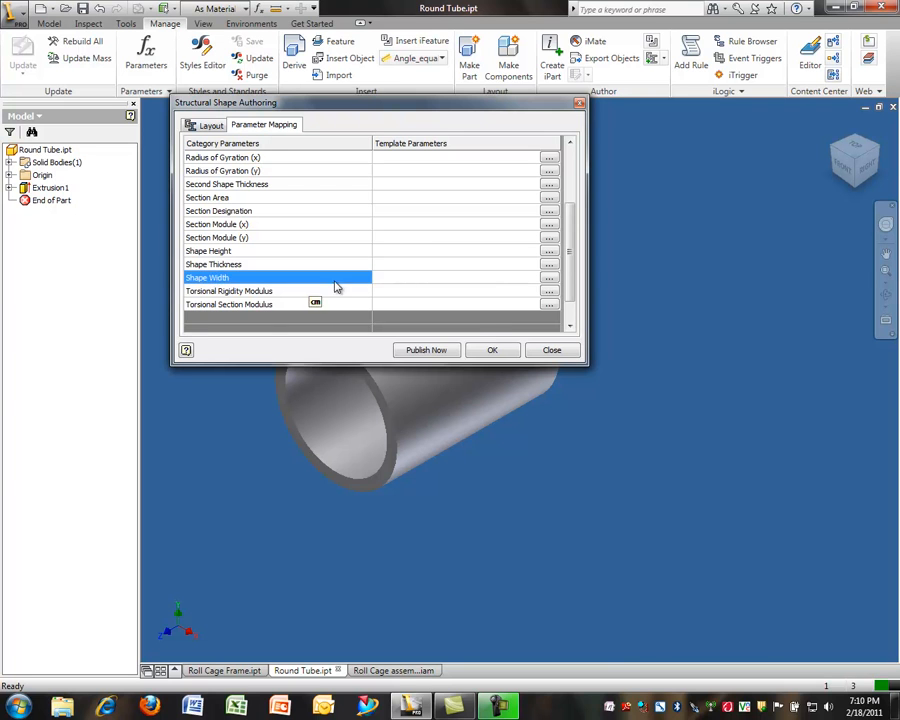
pyautogui.click(548, 278)
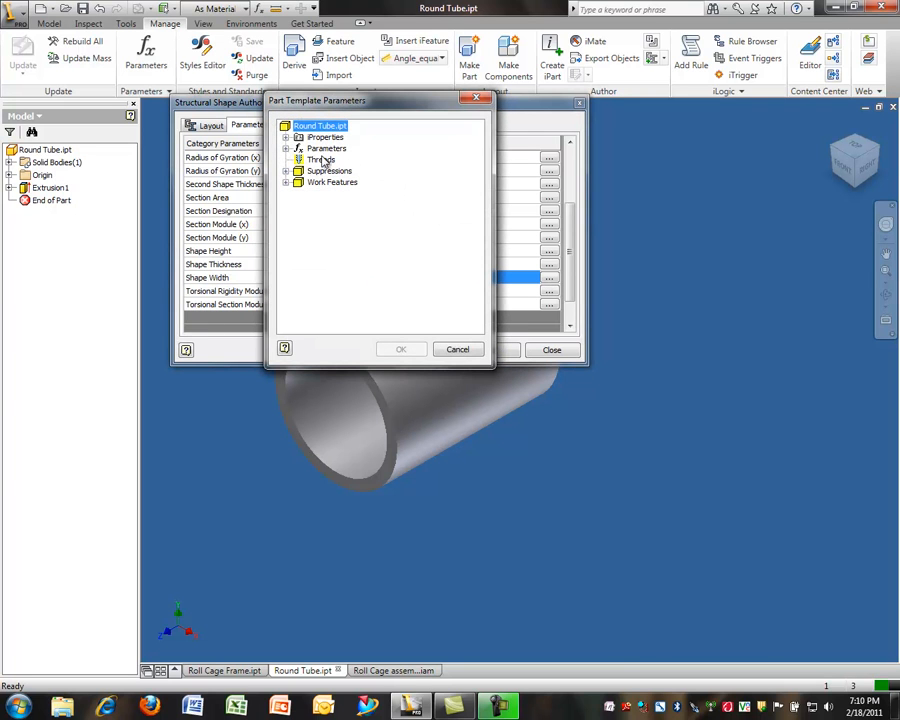
pyautogui.click(286, 148)
pyautogui.click(298, 160)
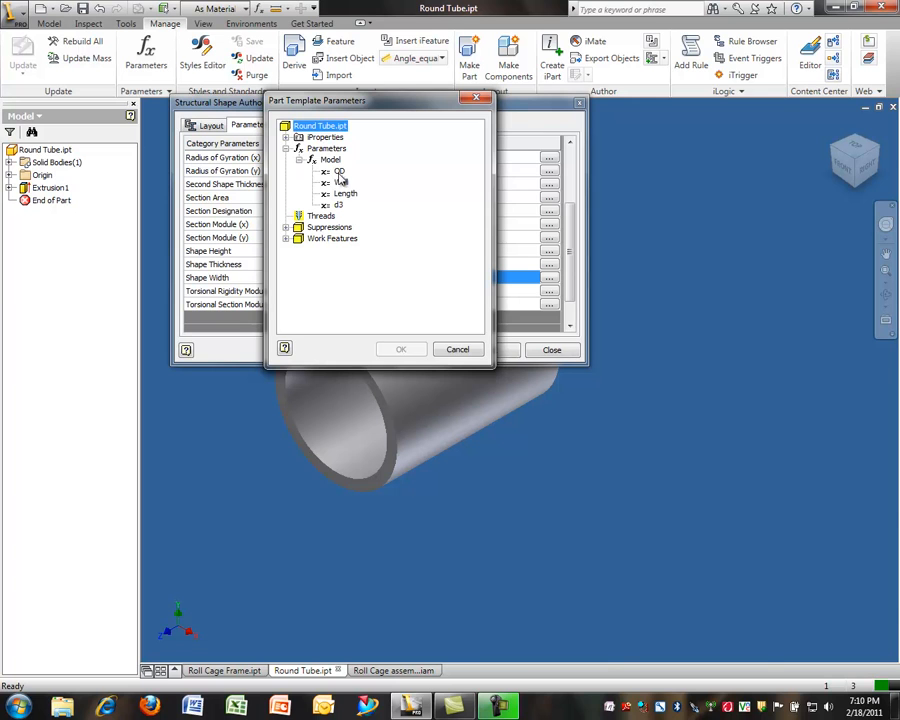
pyautogui.click(340, 171)
pyautogui.click(400, 349)
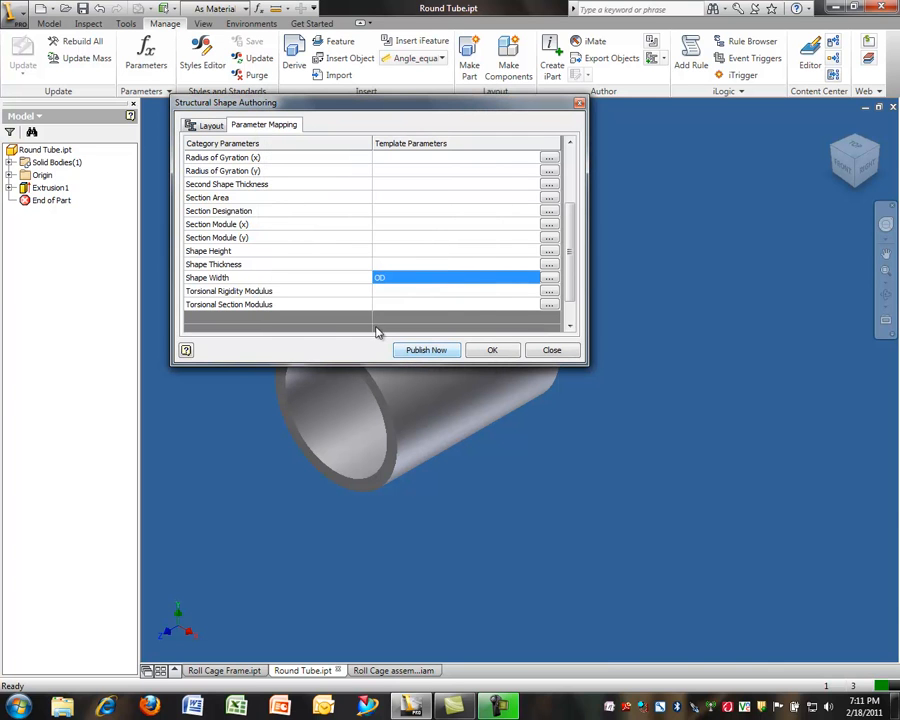
# Map the Shape Thickness category parameter to the tube's Wall model parameter
pyautogui.click(548, 264)
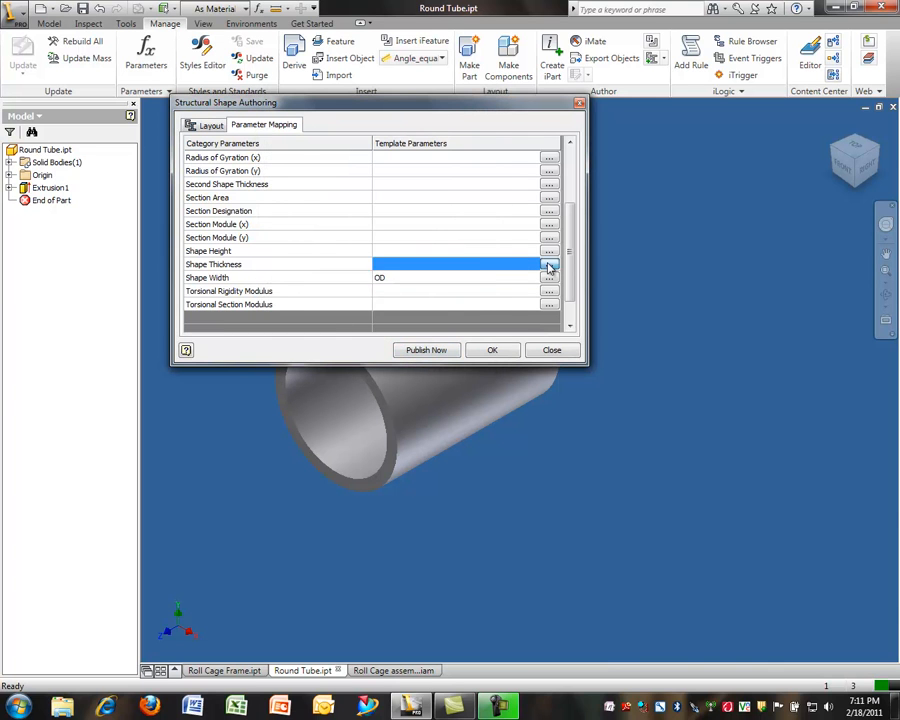
pyautogui.click(286, 148)
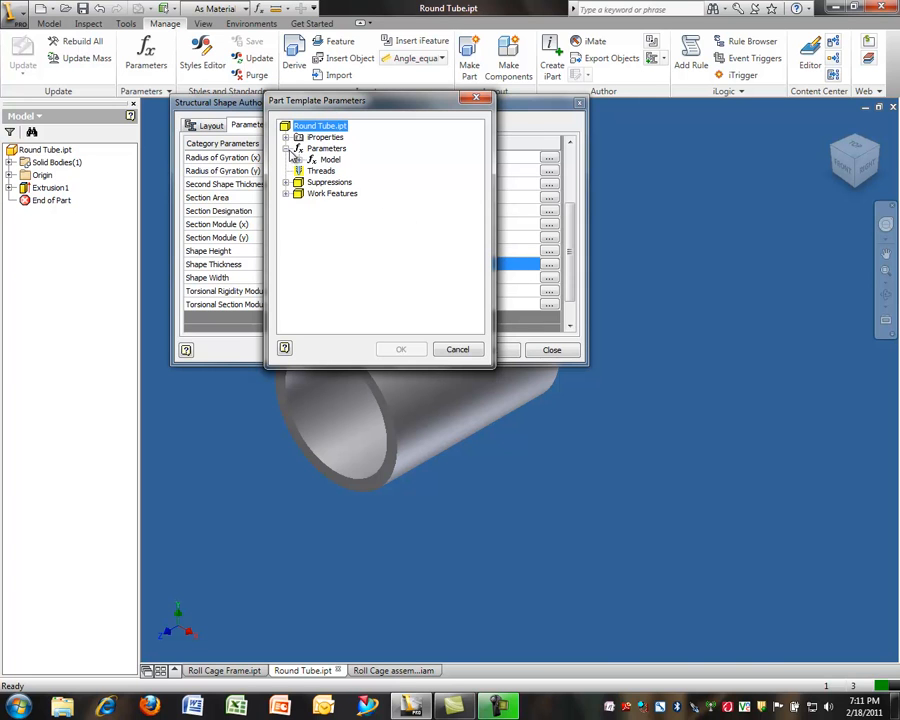
pyautogui.click(298, 160)
pyautogui.click(340, 182)
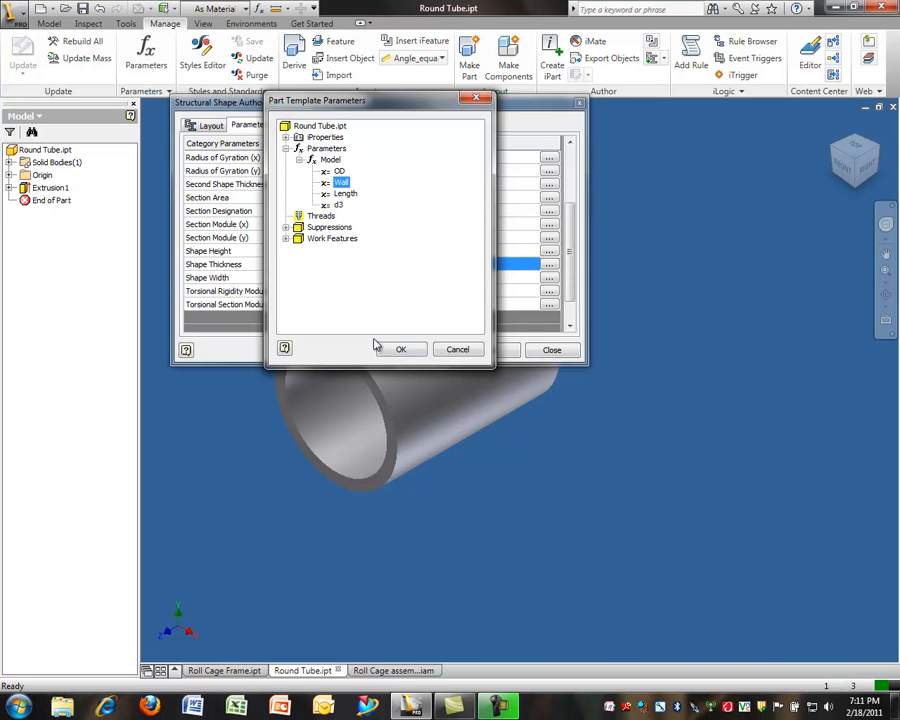
pyautogui.click(400, 349)
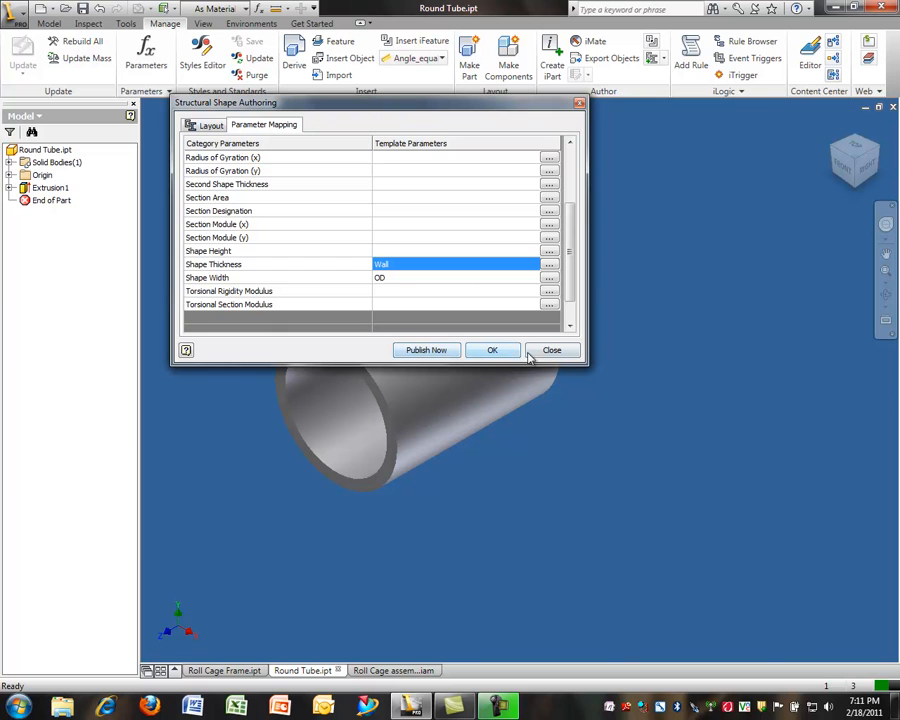
# Start publishing the authored tube, choose My Library as the target library, and continue to the category selection
pyautogui.click(426, 349)
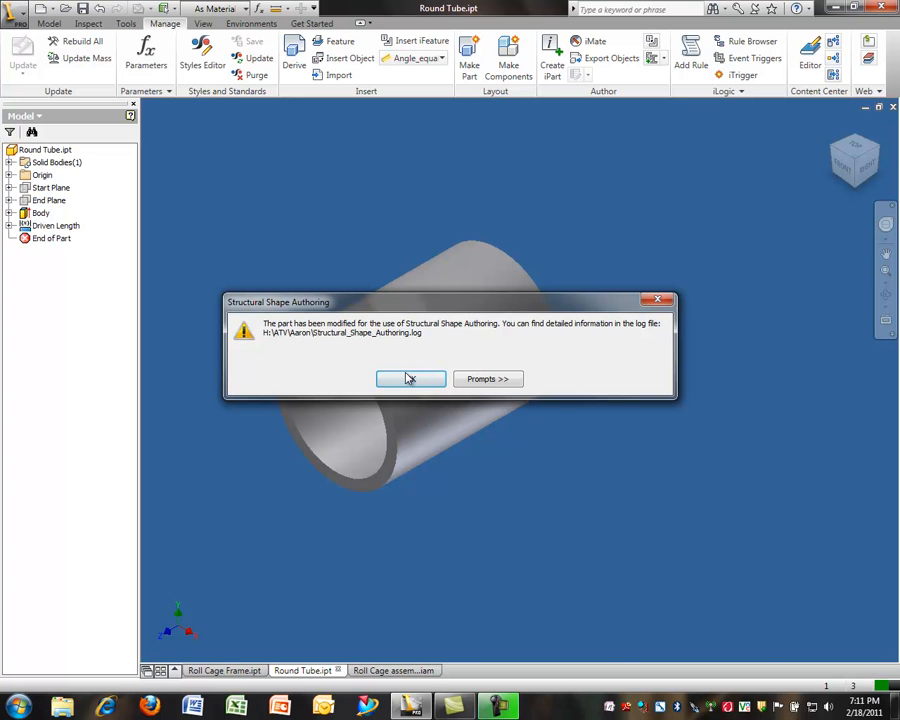
pyautogui.click(409, 381)
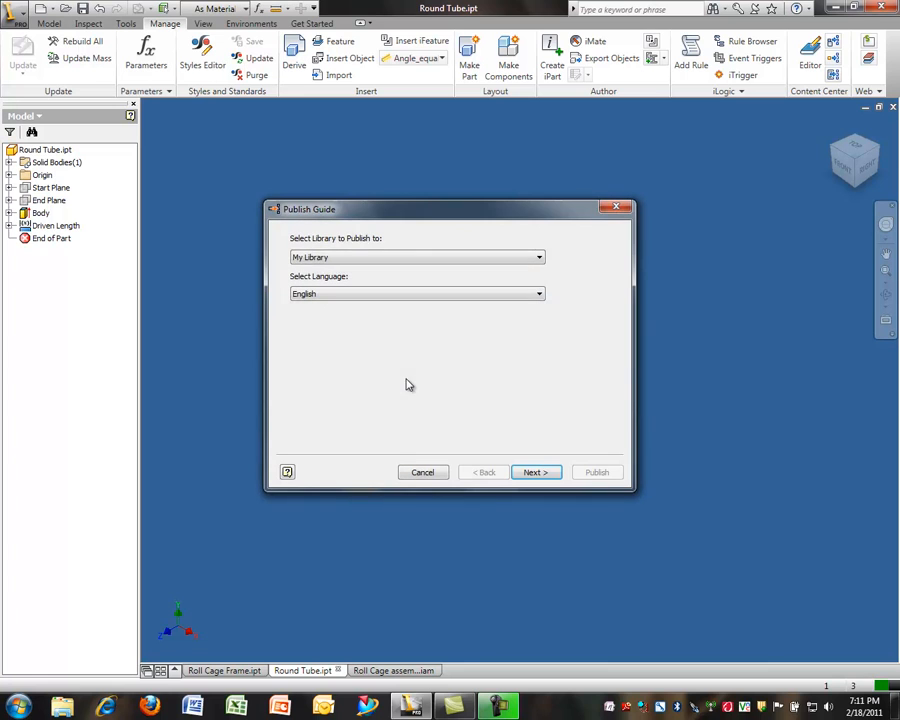
pyautogui.click(337, 259)
pyautogui.click(337, 267)
pyautogui.click(535, 474)
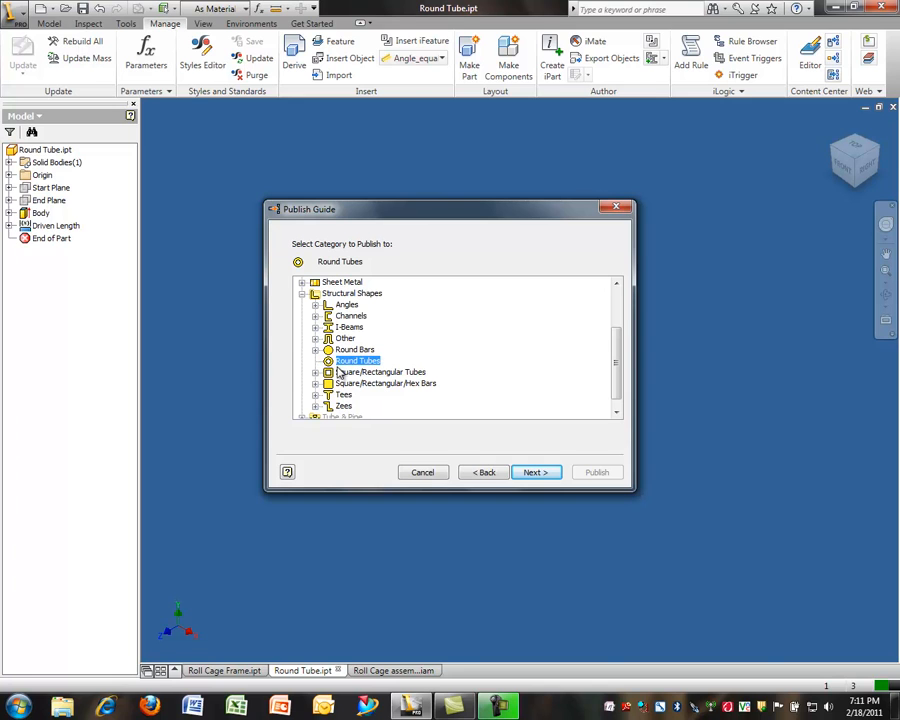
# Accept the Round Tubes category and the existing parameter mapping, and continue to the family key column definition
pyautogui.click(543, 472)
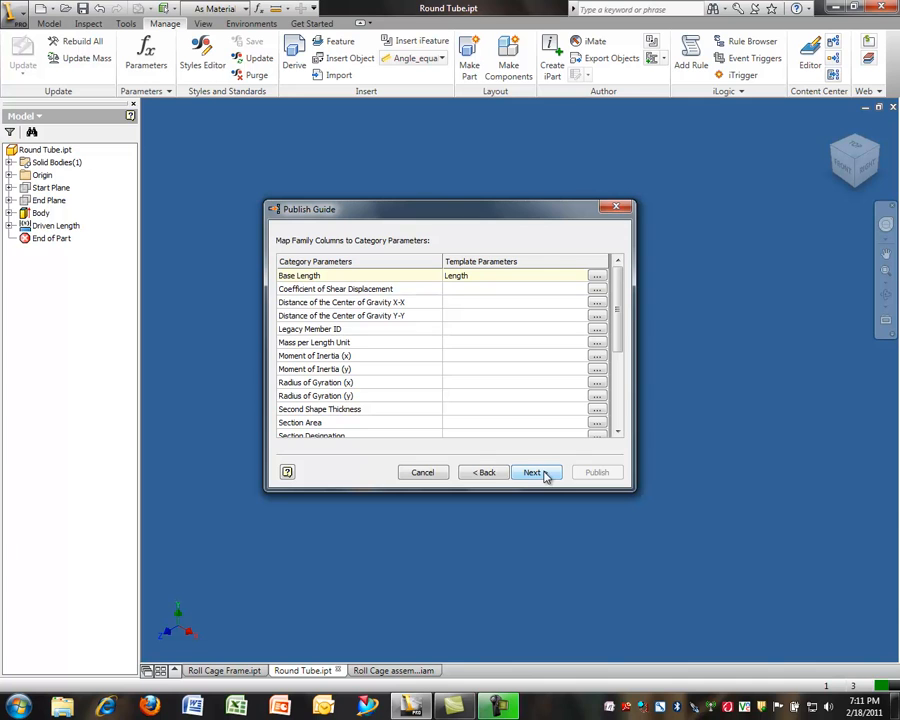
pyautogui.moveTo(619, 286)
pyautogui.mouseDown()
pyautogui.moveTo(623, 352)
pyautogui.moveTo(623, 281)
pyautogui.mouseUp()
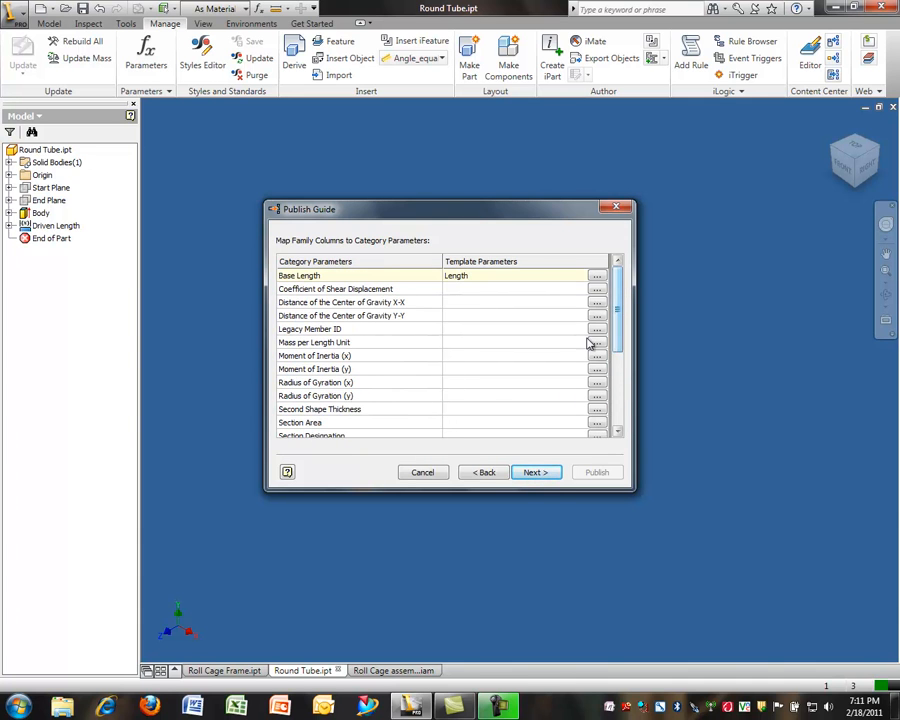
pyautogui.click(537, 473)
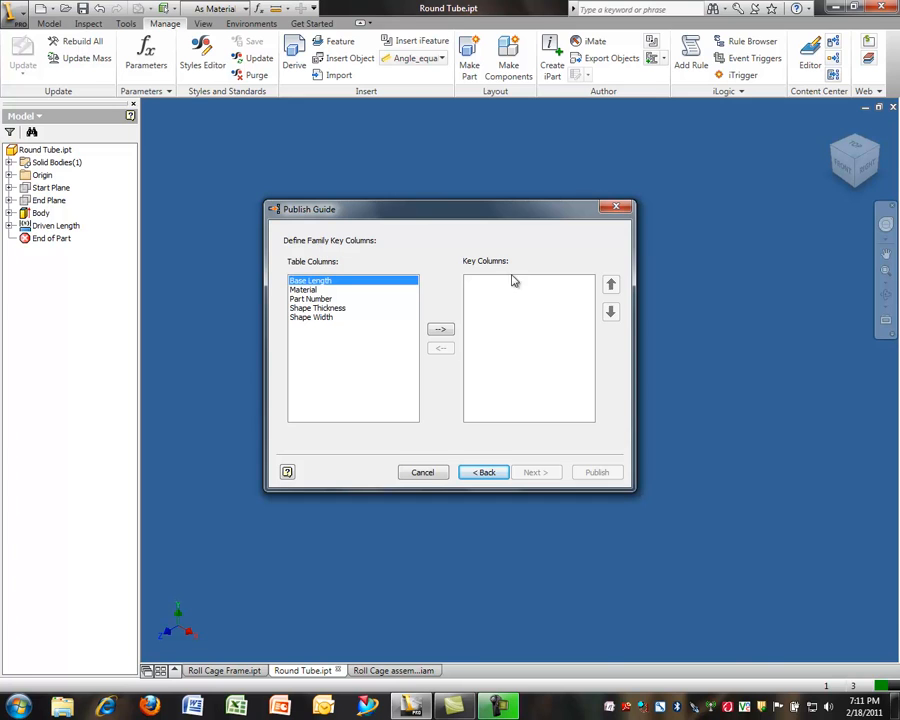
# Add Base Length, Material, Shape Thickness and Shape Width to the family's key columns
pyautogui.click(441, 331)
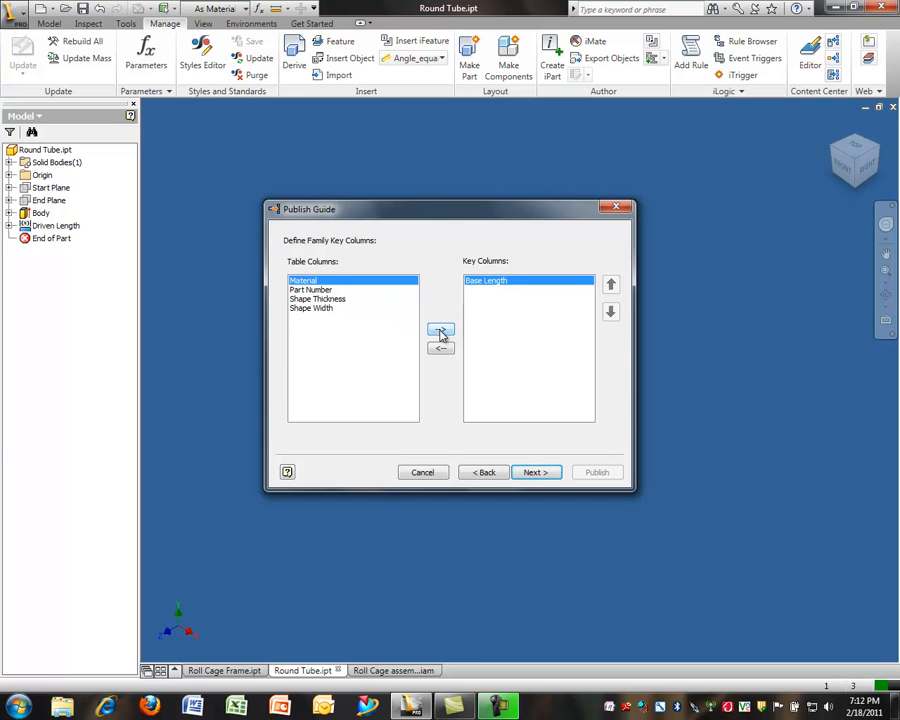
pyautogui.click(441, 331)
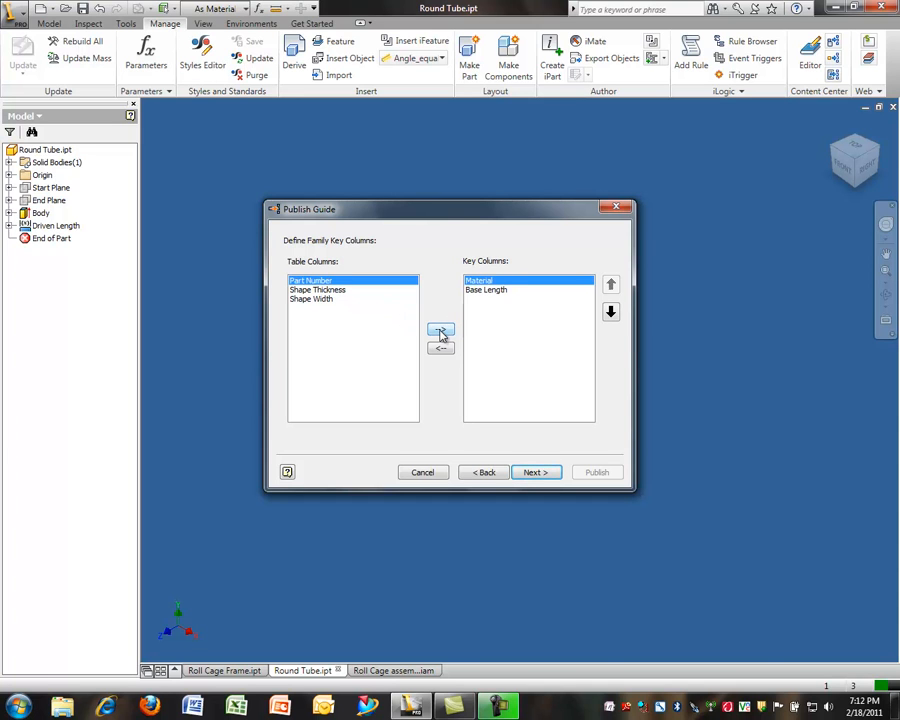
pyautogui.click(342, 290)
pyautogui.click(437, 330)
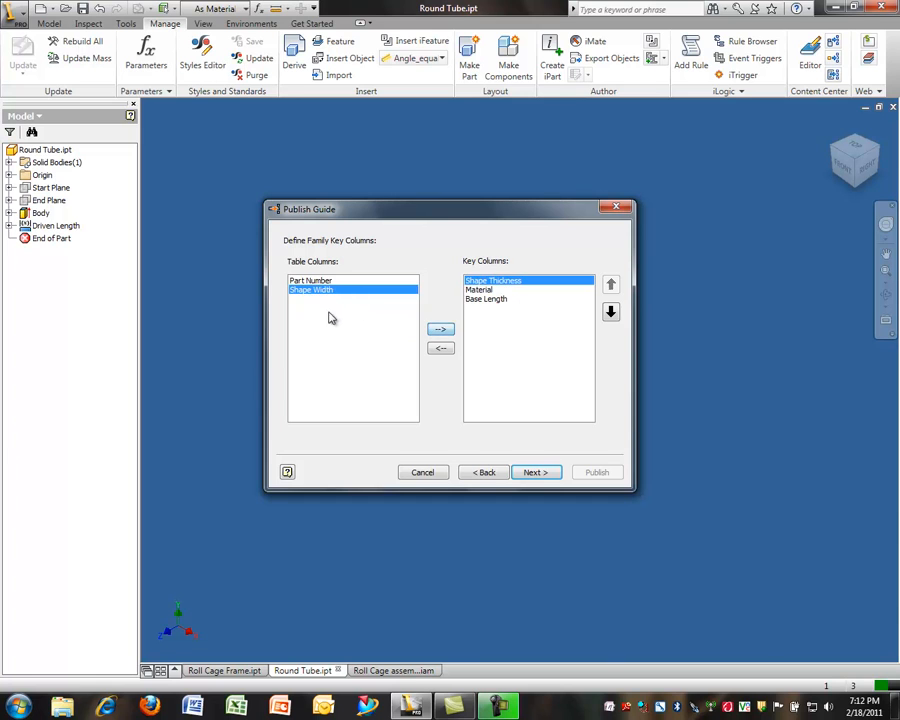
pyautogui.click(441, 330)
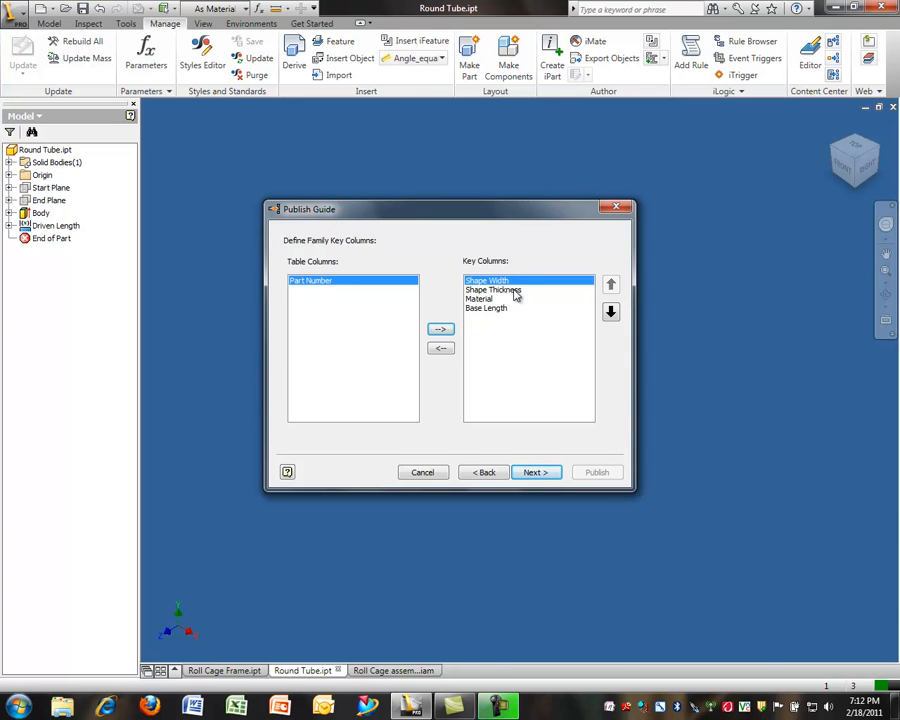
# Reorder the key columns so Base Length comes before Material, and continue to the family properties
pyautogui.click(515, 291)
pyautogui.click(502, 309)
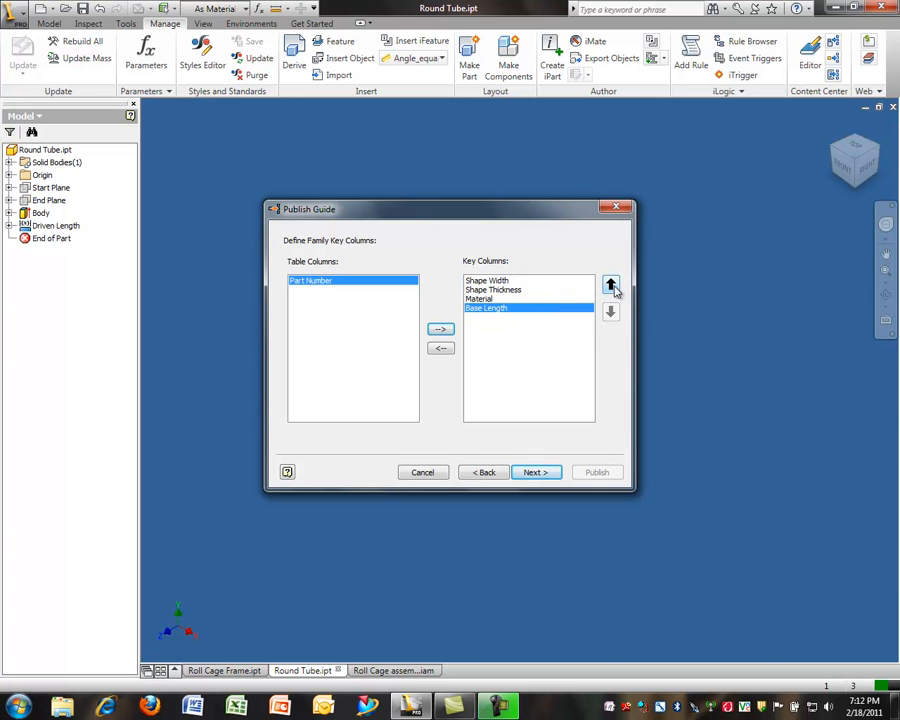
pyautogui.click(611, 287)
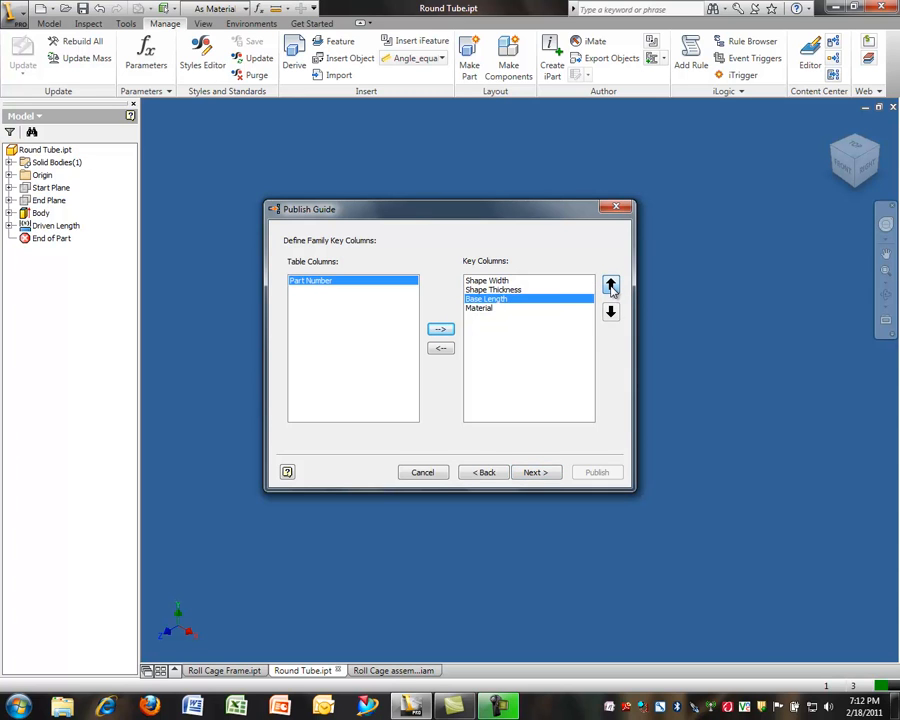
pyautogui.click(484, 309)
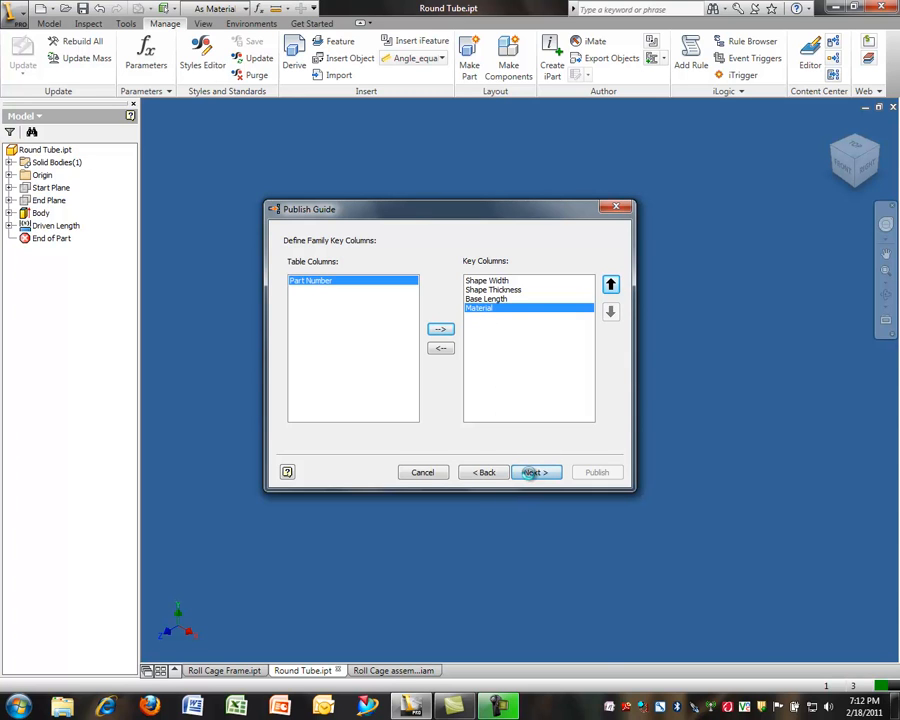
pyautogui.click(531, 474)
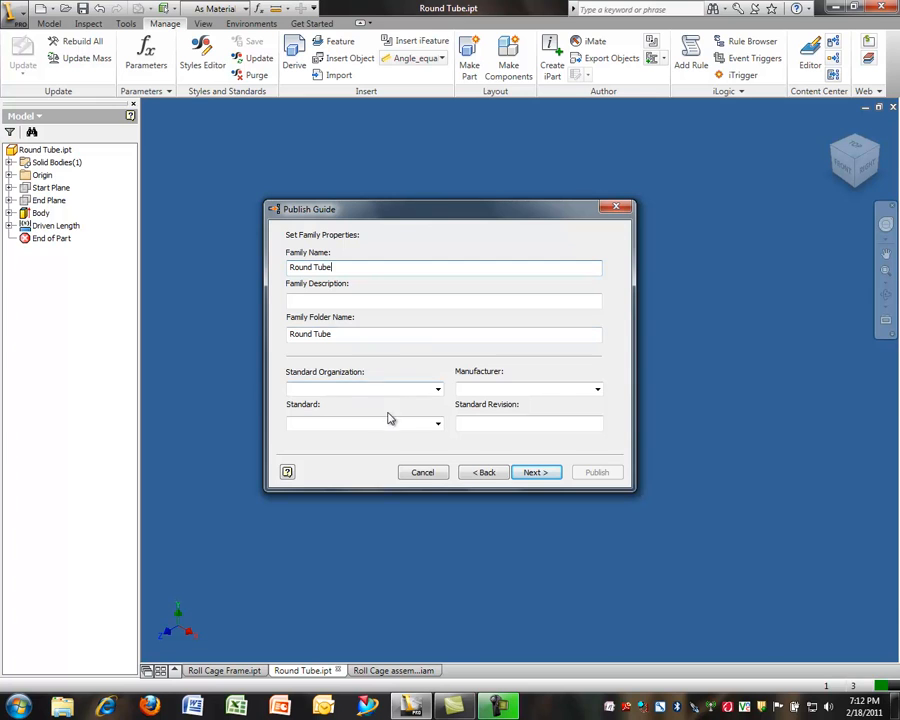
# Set both the standard organization and the standard of the Round Tube family to ANSI, and publish the family
pyautogui.click(438, 390)
pyautogui.click(366, 402)
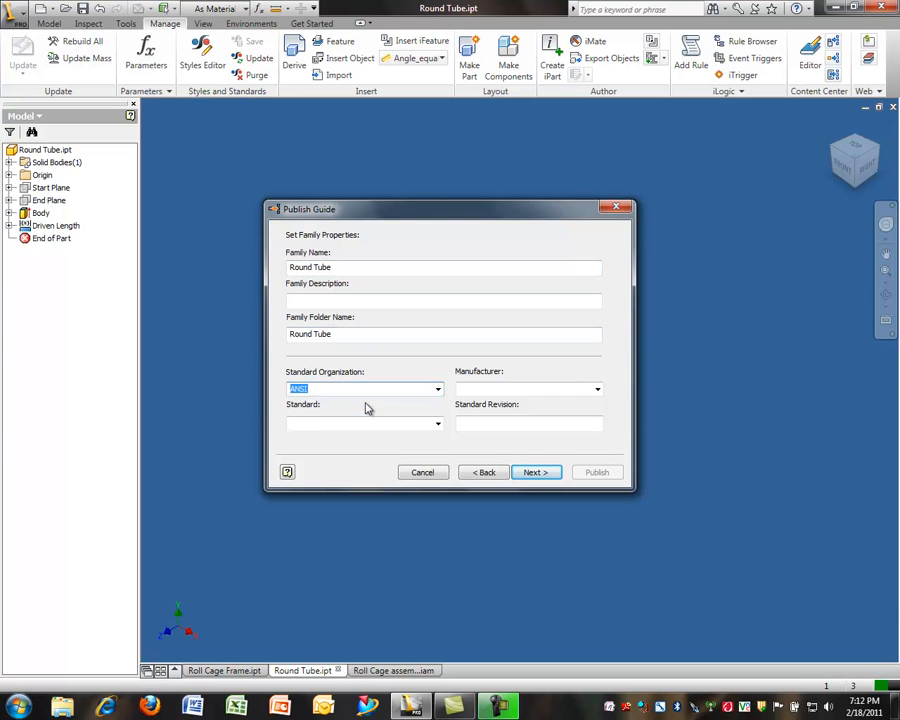
pyautogui.click(438, 424)
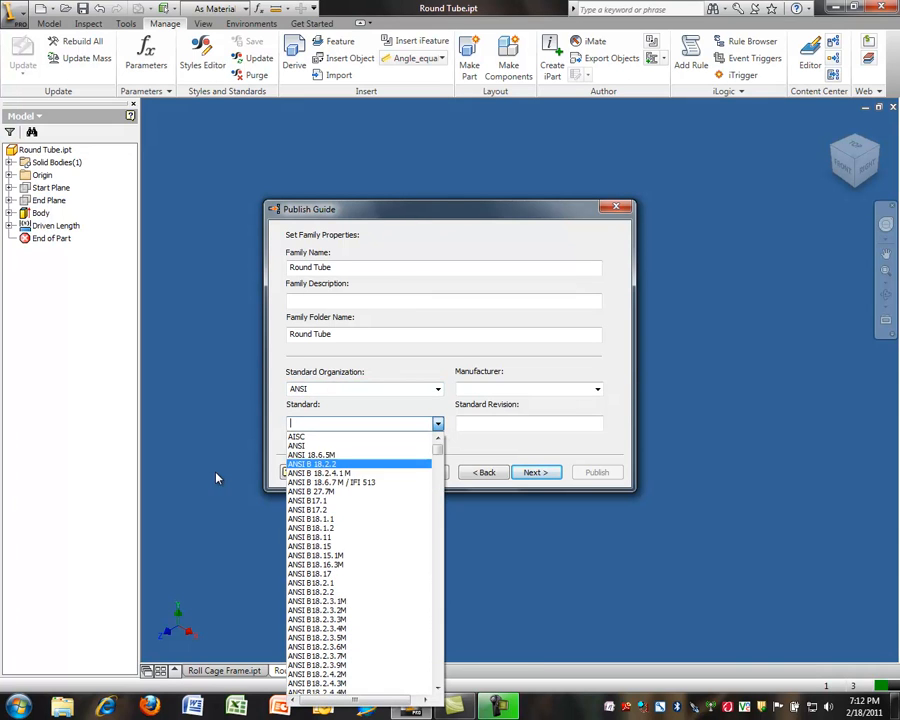
pyautogui.click(307, 446)
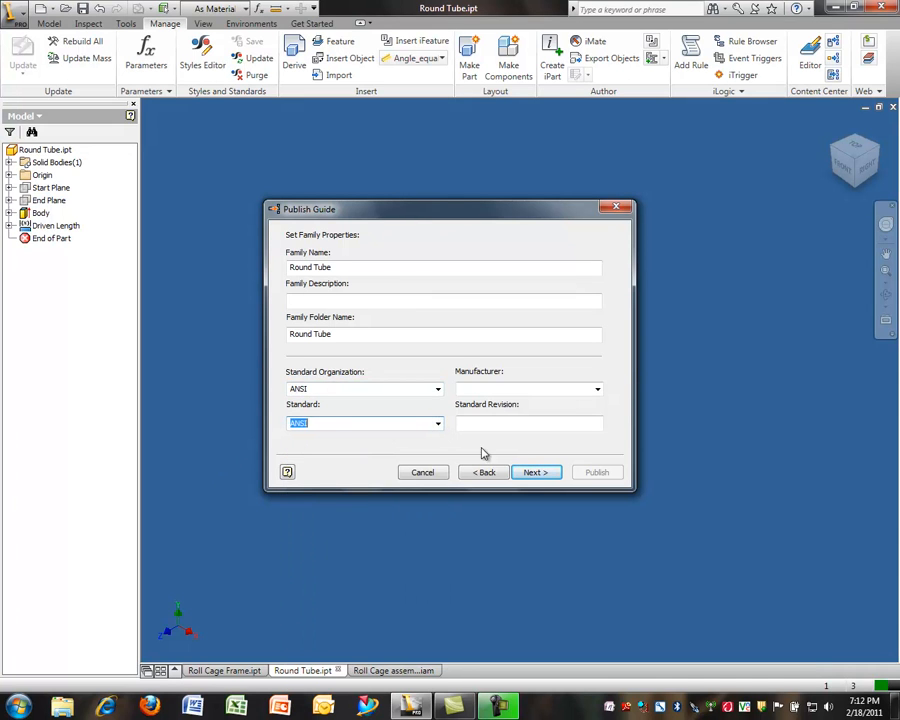
pyautogui.click(535, 473)
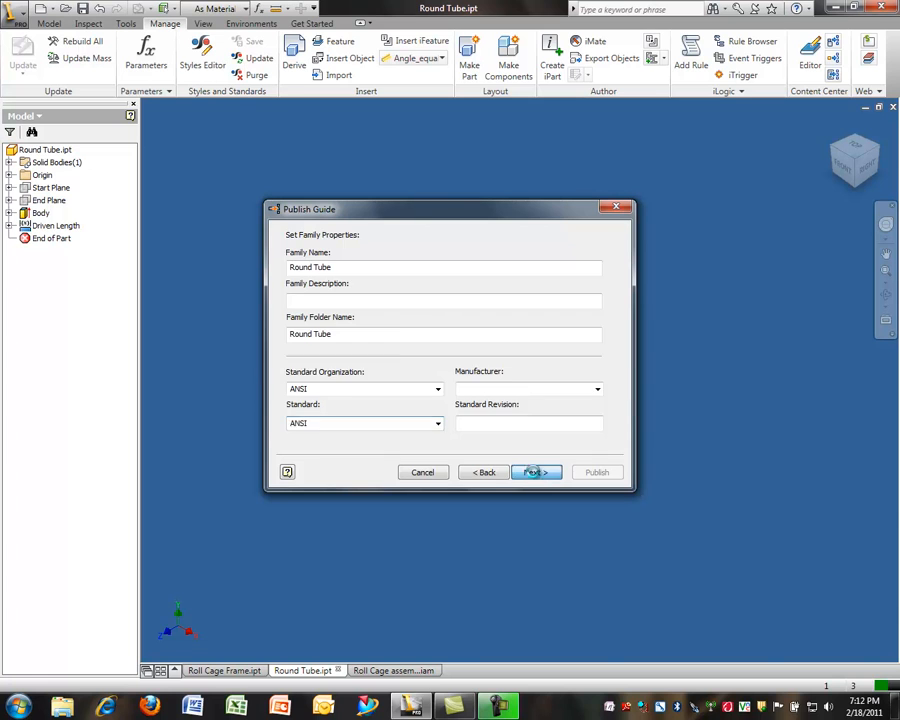
pyautogui.click(594, 476)
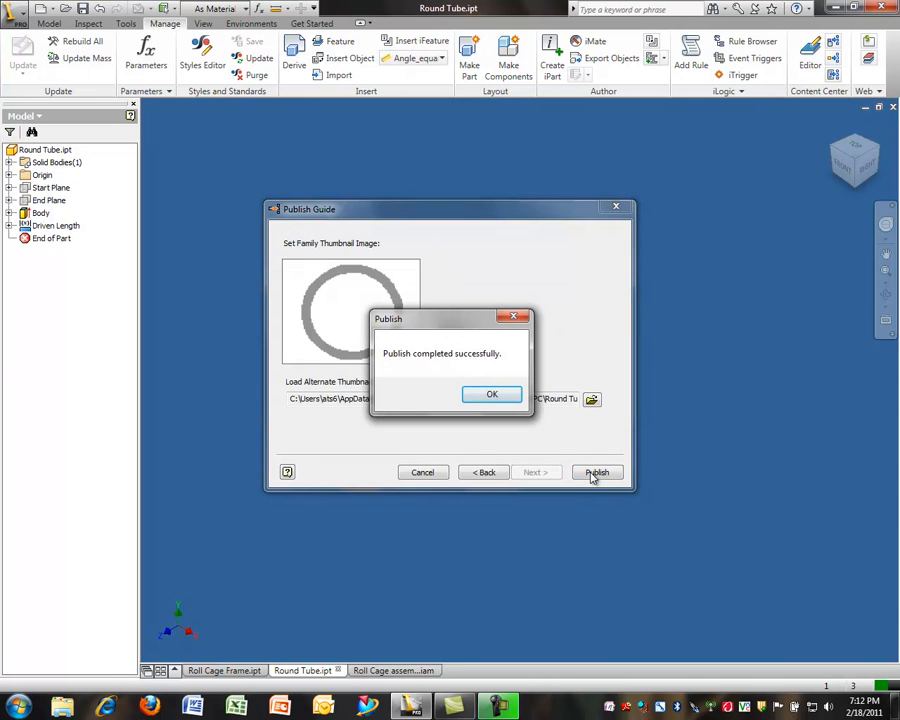
pyautogui.click(489, 394)
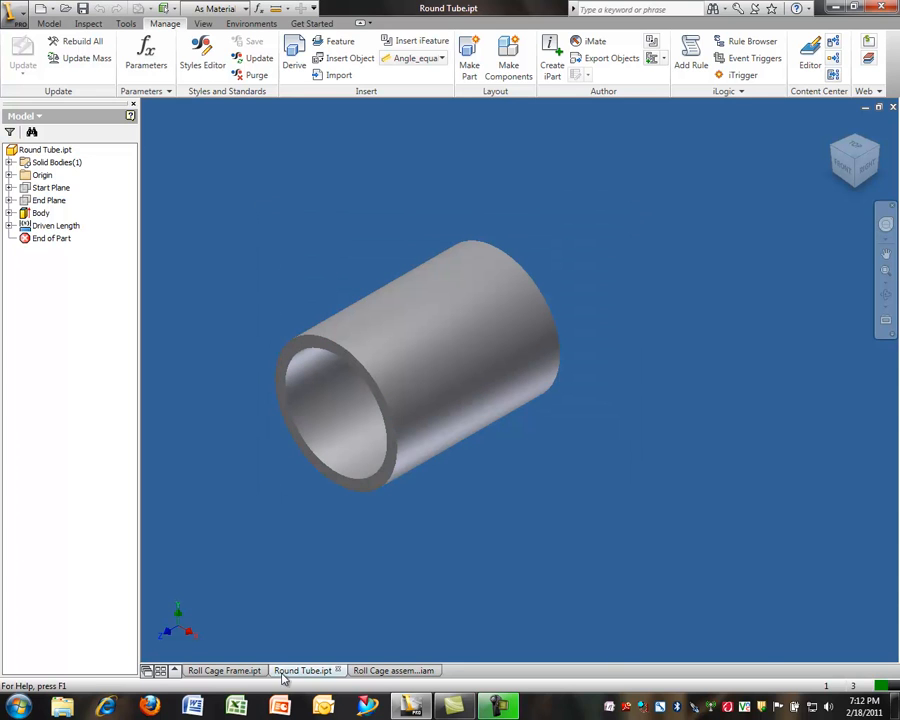
# Switch to the Roll Cage assembly and start inserting frame members with the ANSI standard
pyautogui.click(381, 671)
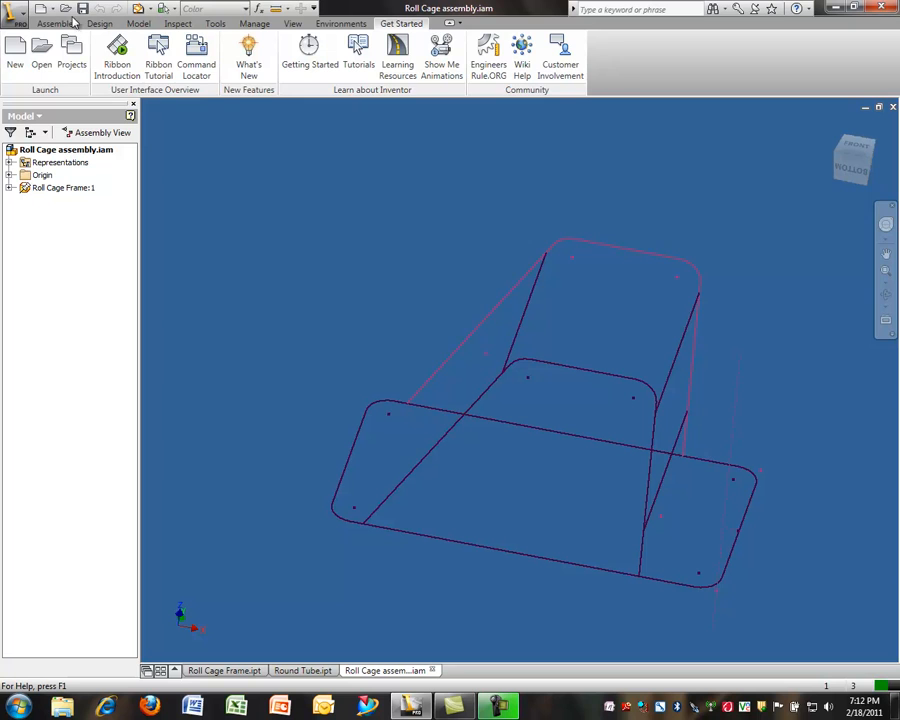
pyautogui.click(99, 23)
pyautogui.click(102, 58)
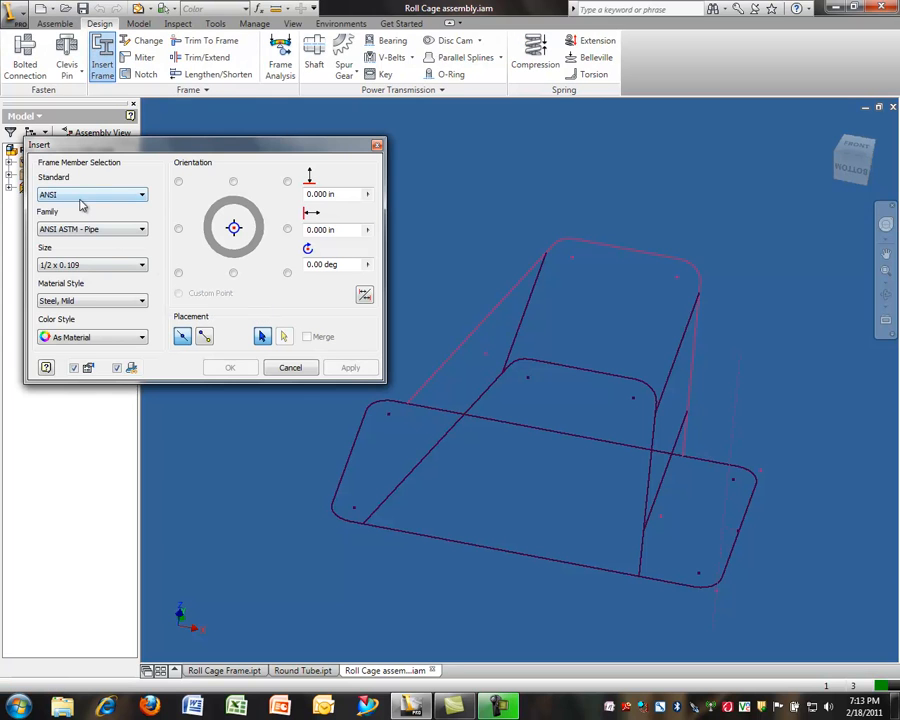
pyautogui.click(81, 199)
pyautogui.click(73, 206)
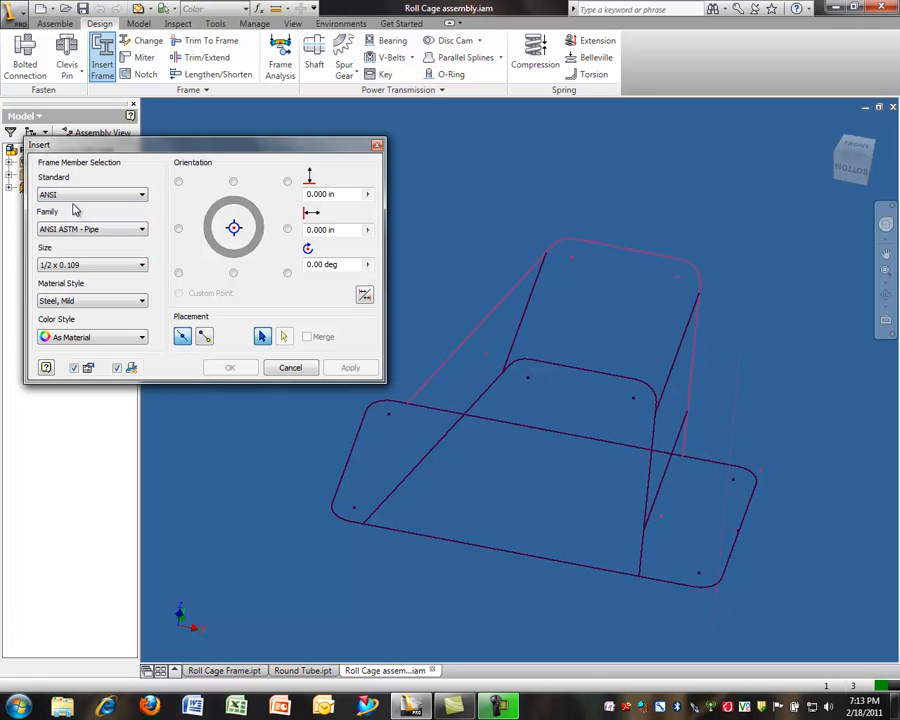
# Choose the Round Tube family in size 1.5 x 0.125 for the frame members
pyautogui.click(140, 229)
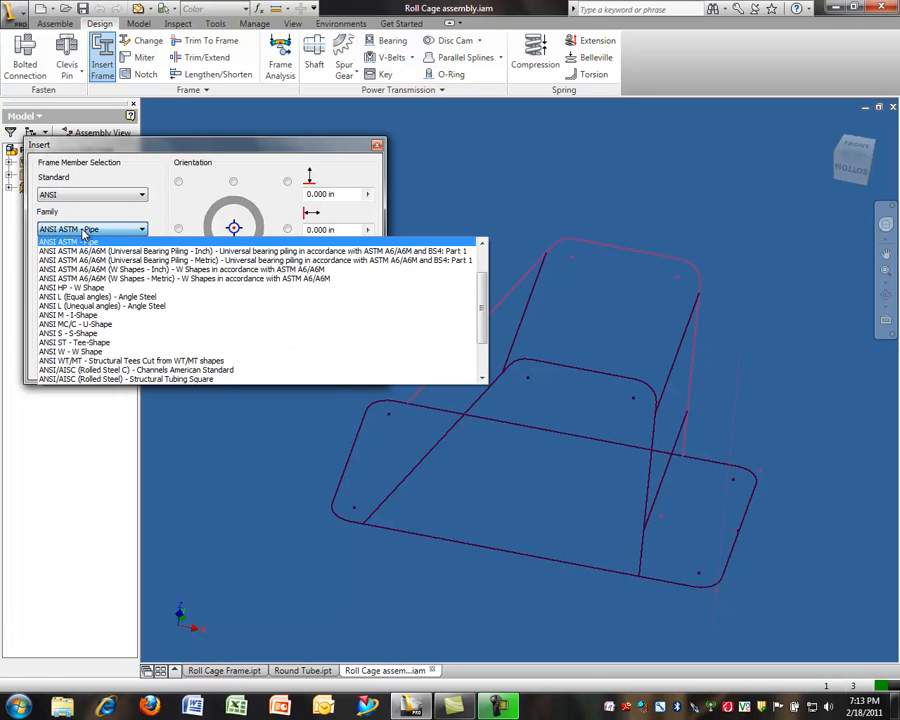
pyautogui.scroll(-2, 116, 304)
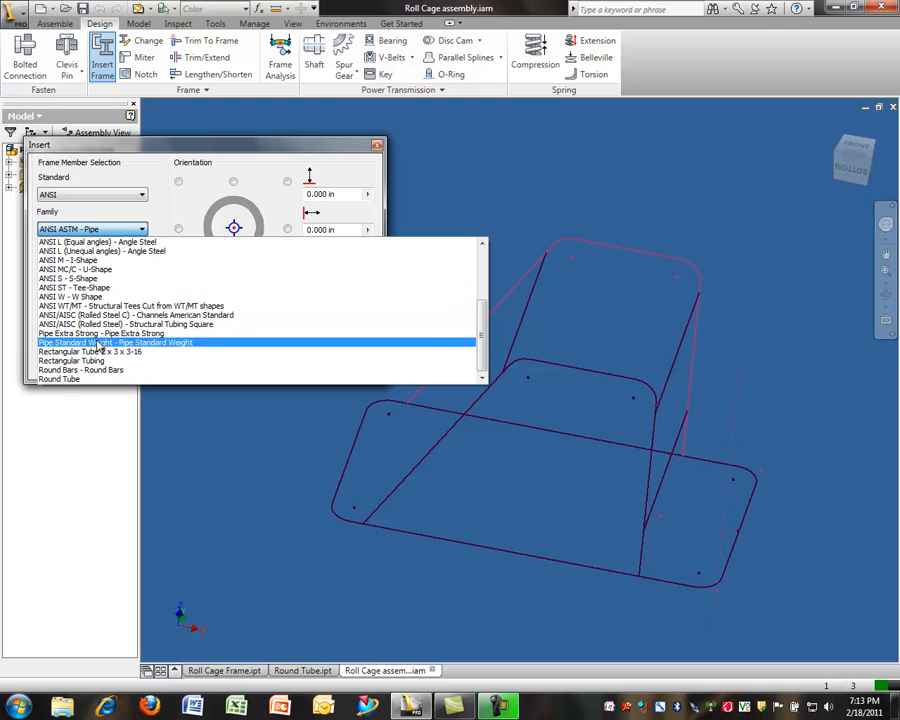
pyautogui.click(53, 381)
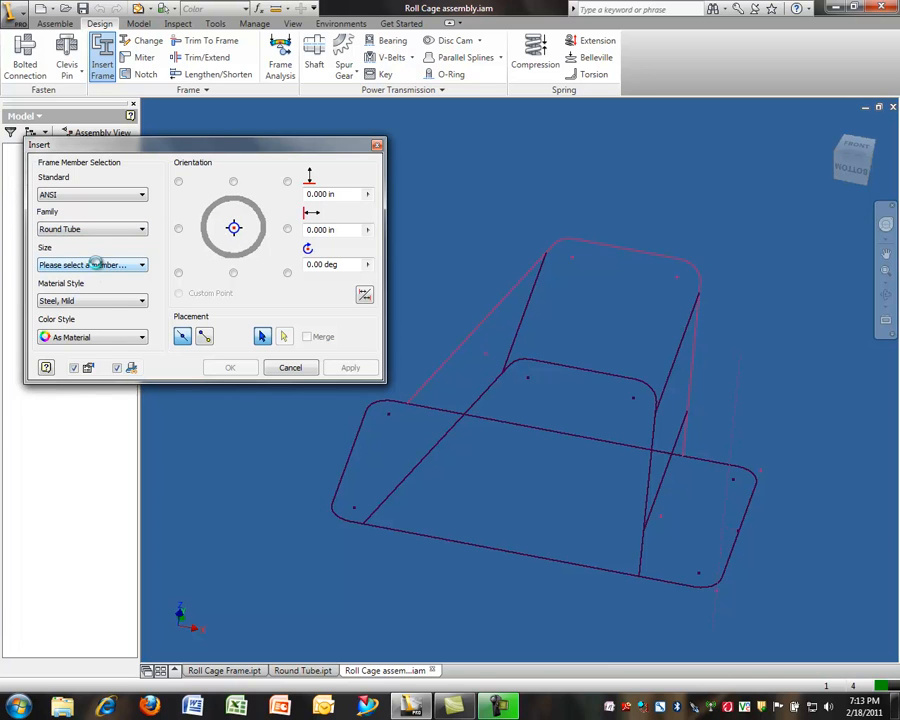
pyautogui.click(95, 264)
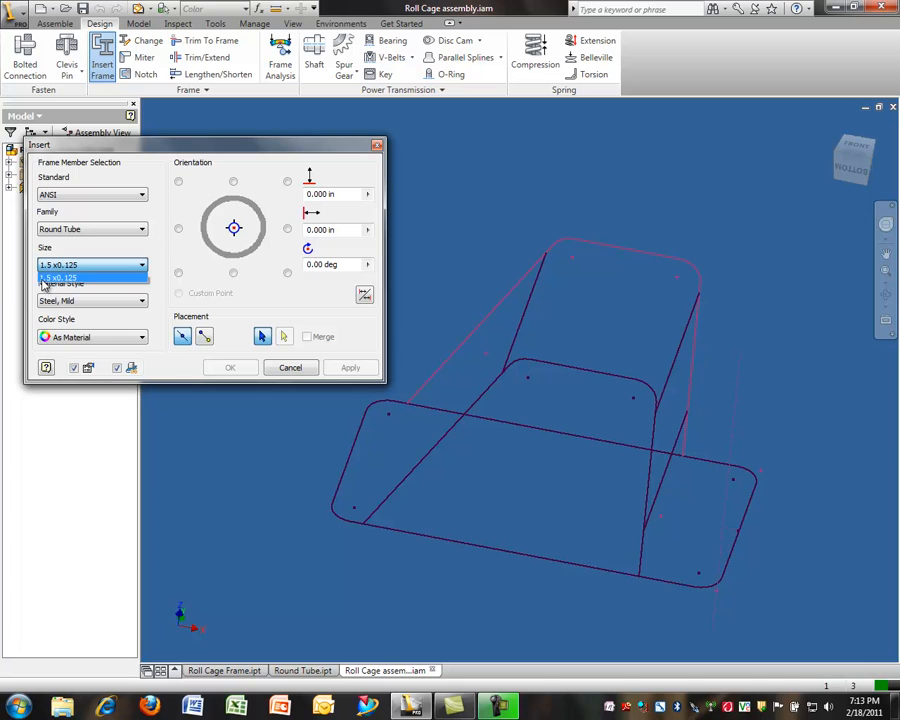
pyautogui.click(72, 279)
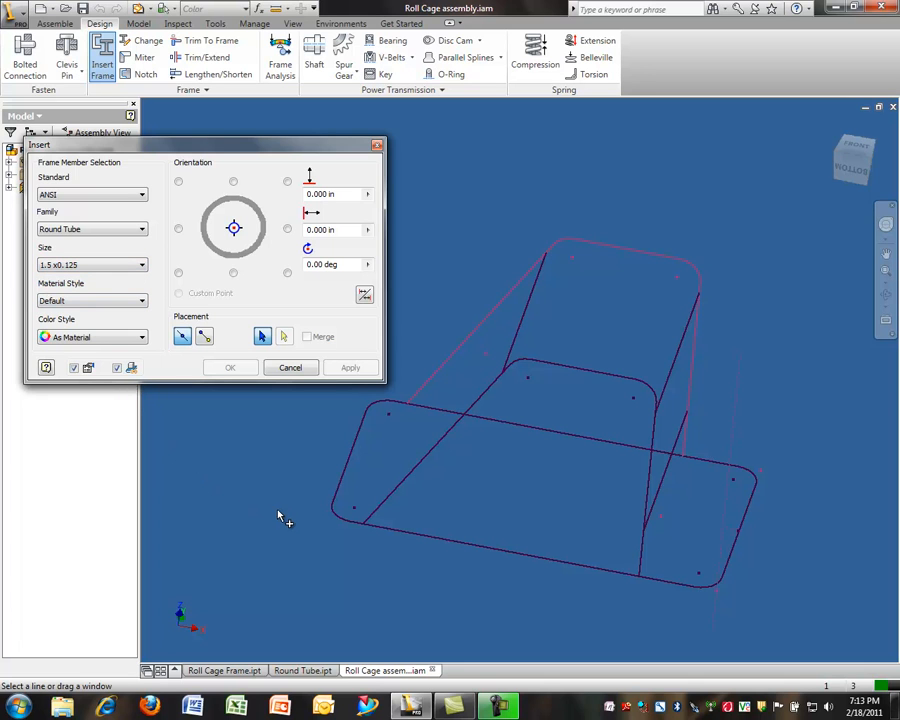
# Select the straight edges and three of the rounded corners of the skeleton's large rectangular loop for tube members
pyautogui.click(362, 440)
pyautogui.click(386, 410)
pyautogui.click(420, 410)
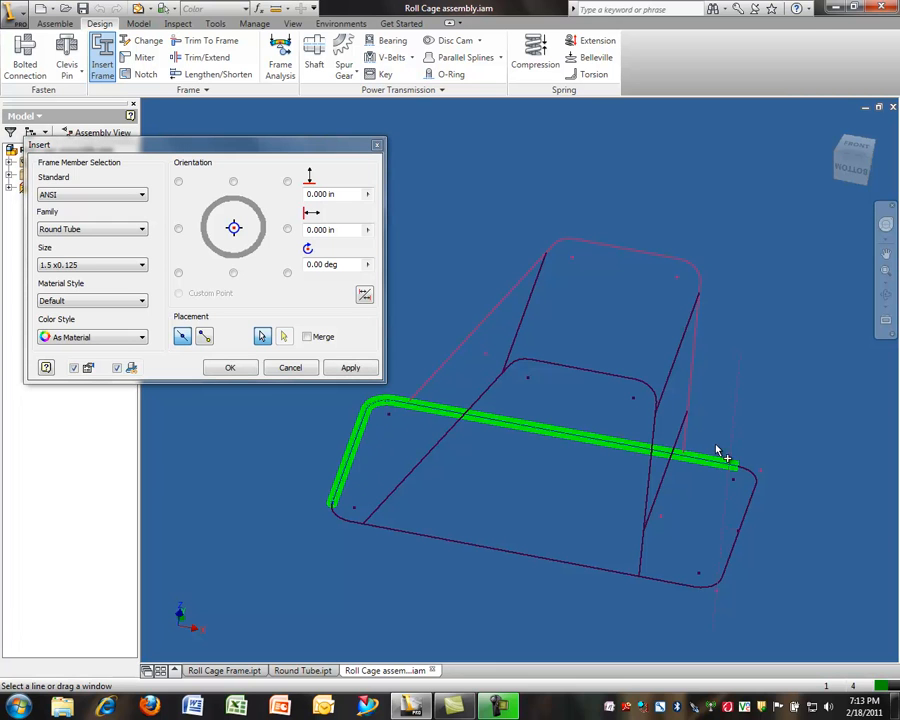
pyautogui.click(747, 476)
pyautogui.click(745, 520)
pyautogui.click(706, 588)
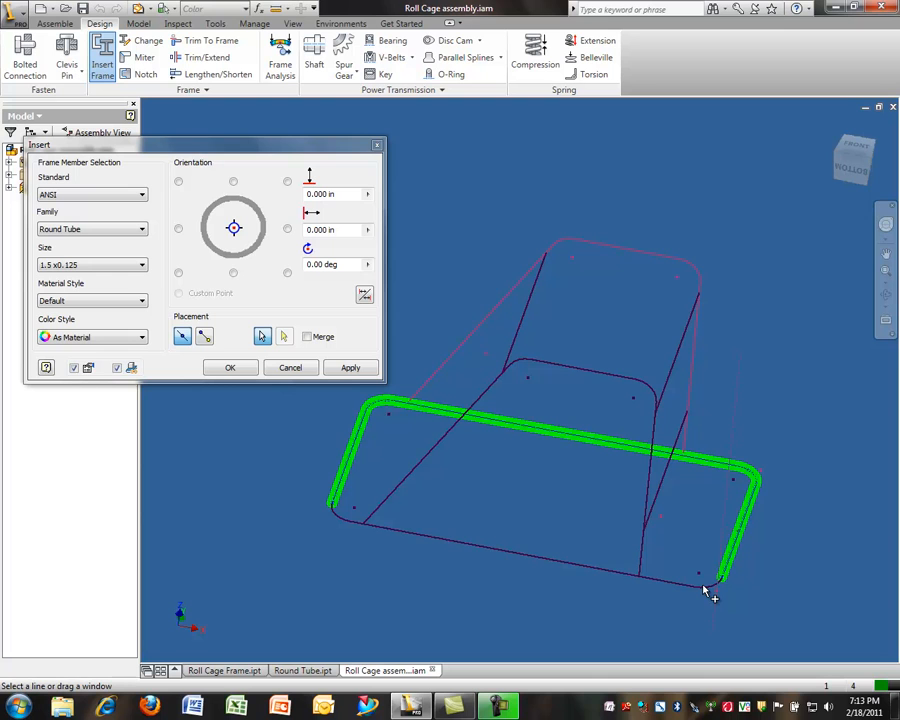
pyautogui.click(680, 591)
# Add the middle hoop to the member selection, including both of its legs, its crossbar and its two rounded corners
pyautogui.click(640, 567)
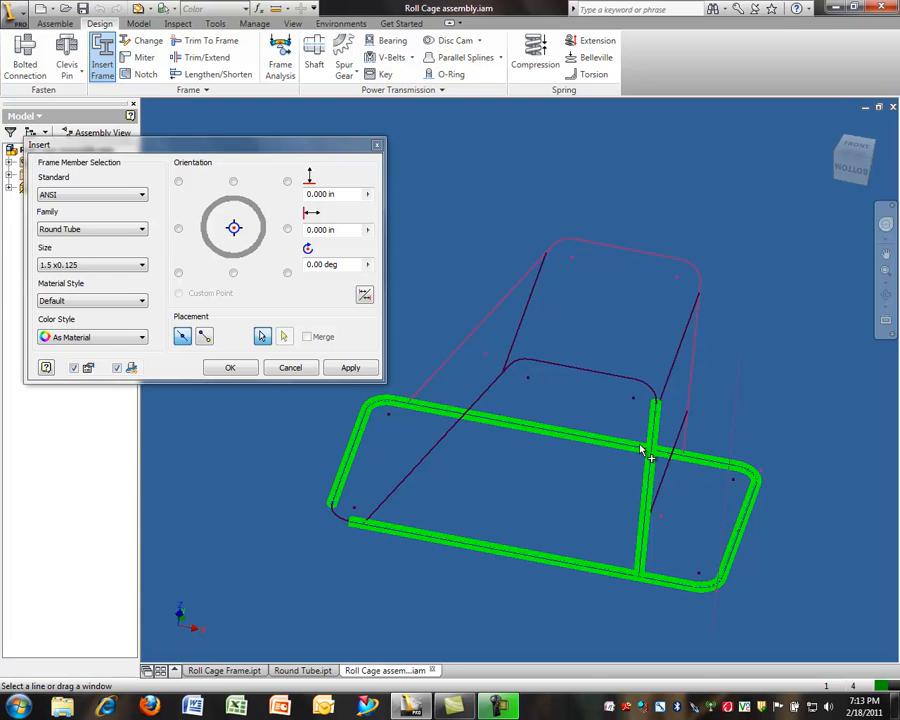
pyautogui.click(650, 392)
pyautogui.click(597, 377)
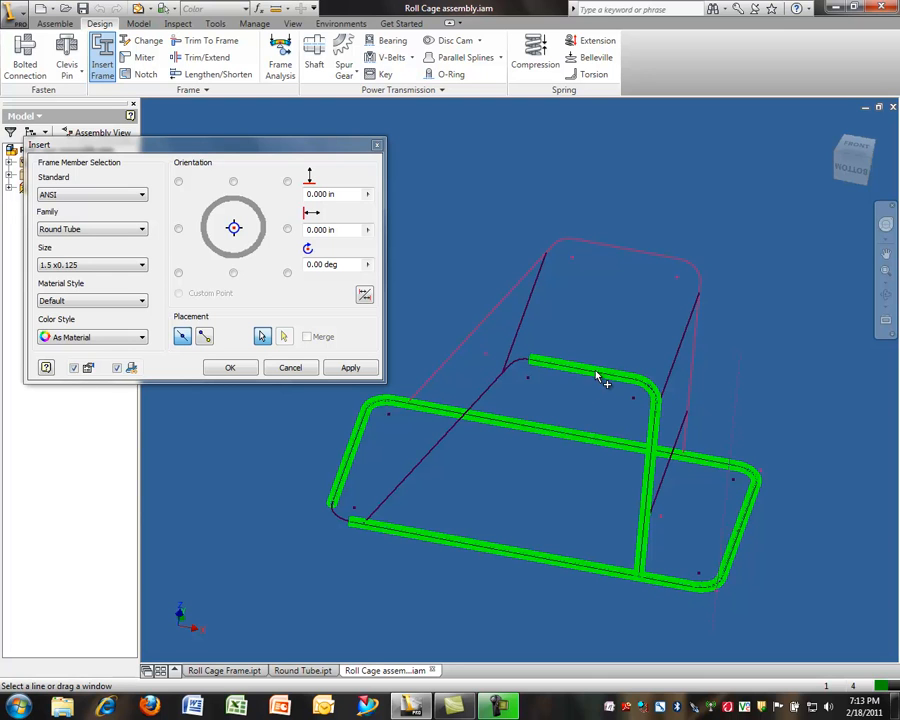
pyautogui.click(516, 364)
pyautogui.click(498, 380)
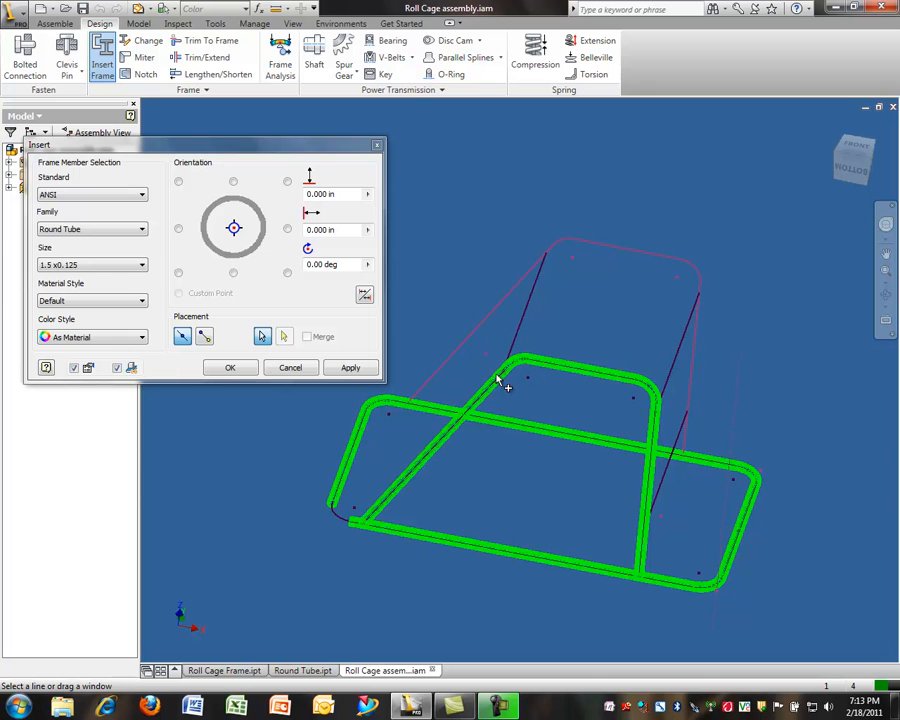
# Add the upper hoop's crossbar and corners plus the connecting and bracing lines on both sides to the member selection
pyautogui.click(531, 295)
pyautogui.click(526, 280)
pyautogui.click(562, 246)
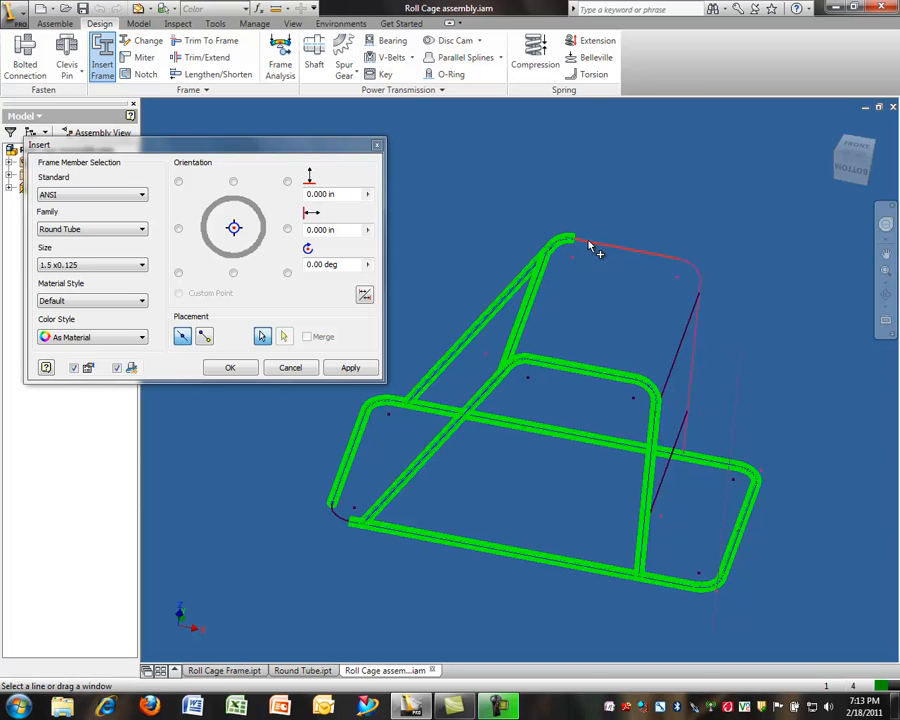
pyautogui.click(680, 262)
pyautogui.click(699, 272)
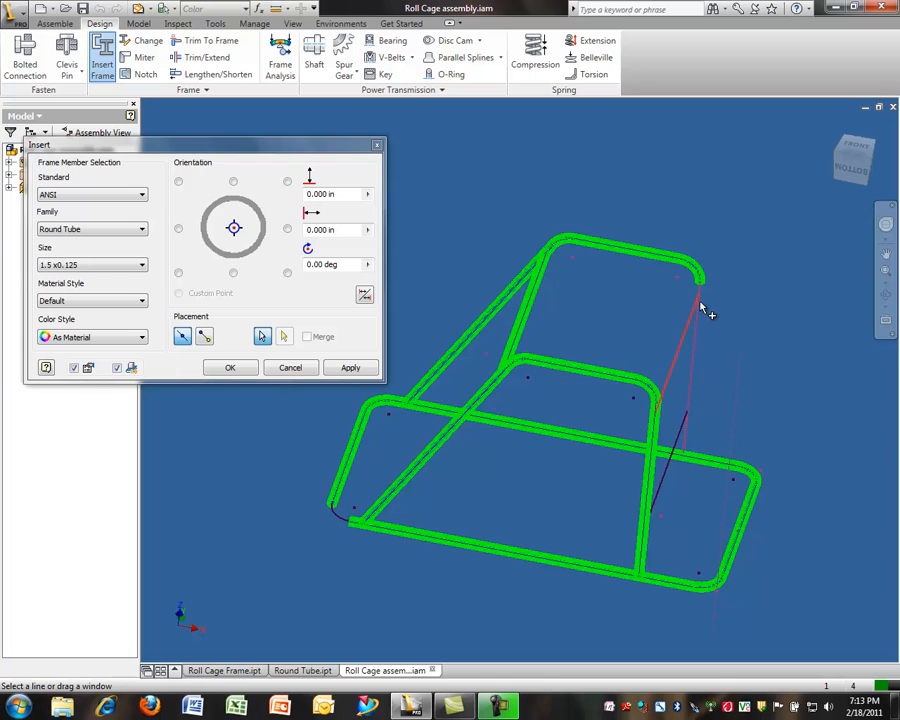
pyautogui.click(702, 312)
pyautogui.click(686, 427)
pyautogui.click(683, 374)
# Create the frame from the selected lines, accepting the default frame, skeleton and member file names and locations
pyautogui.click(234, 369)
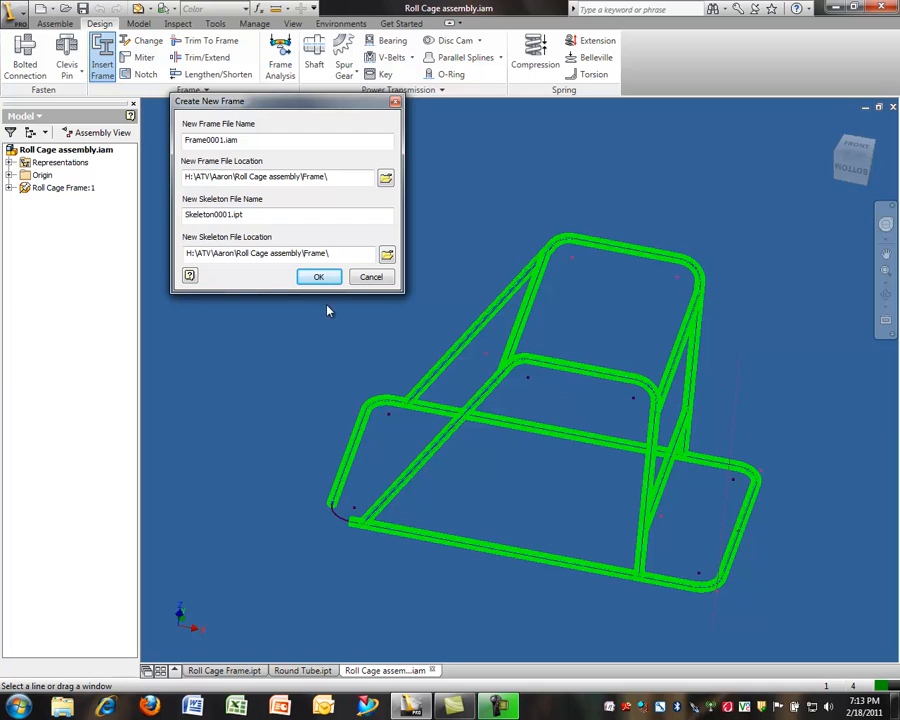
pyautogui.click(322, 279)
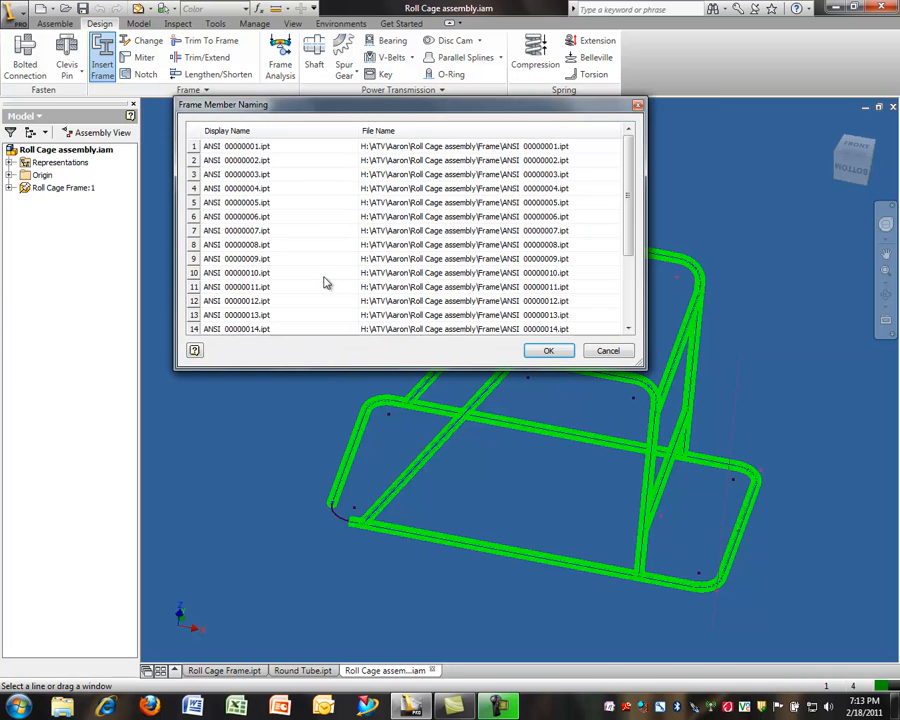
pyautogui.click(569, 353)
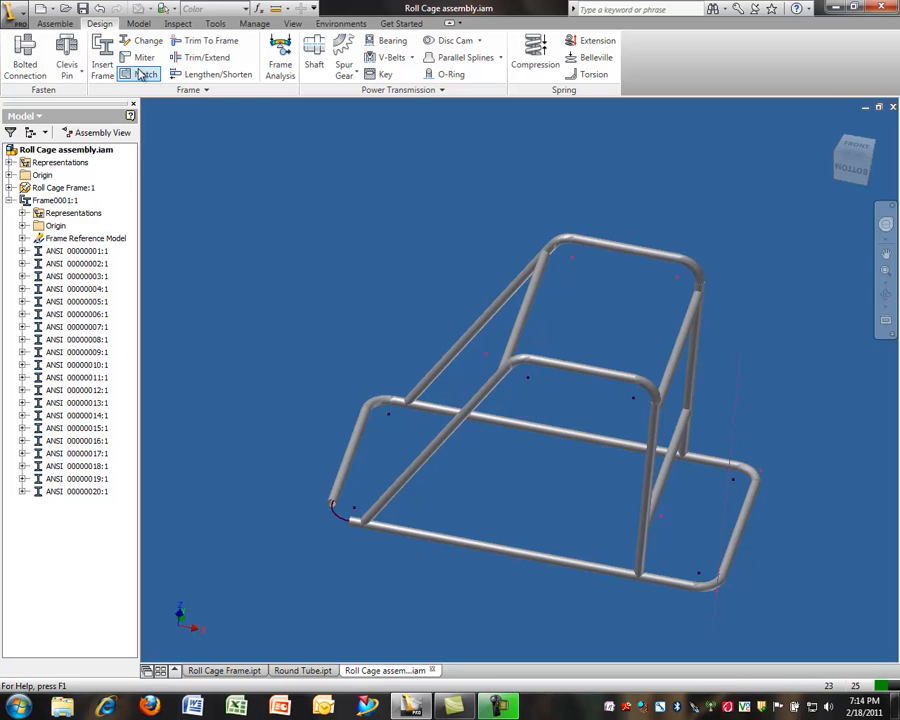
# Insert the missing rounded corner of the large base loop as an ANSI Round Tube 1.5 x0.125 member, accepting the default name
pyautogui.click(101, 60)
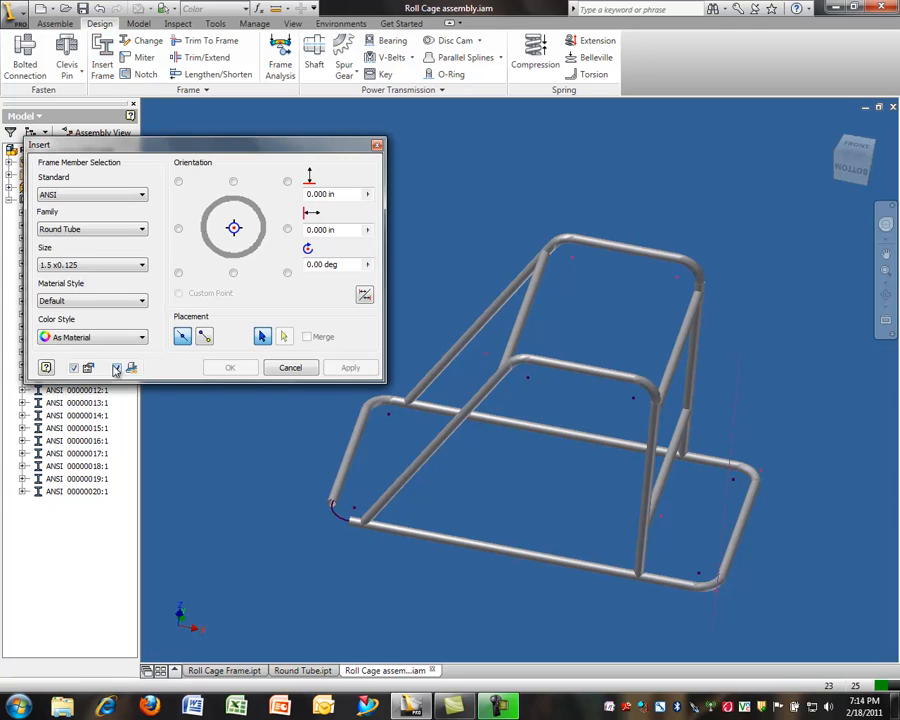
pyautogui.click(328, 512)
pyautogui.click(246, 369)
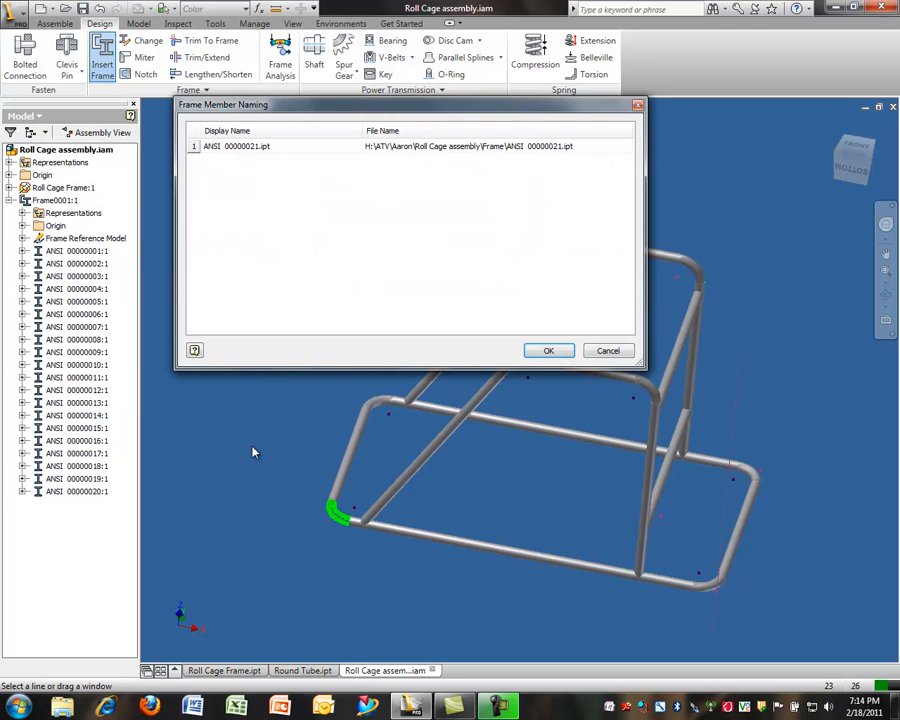
pyautogui.click(540, 349)
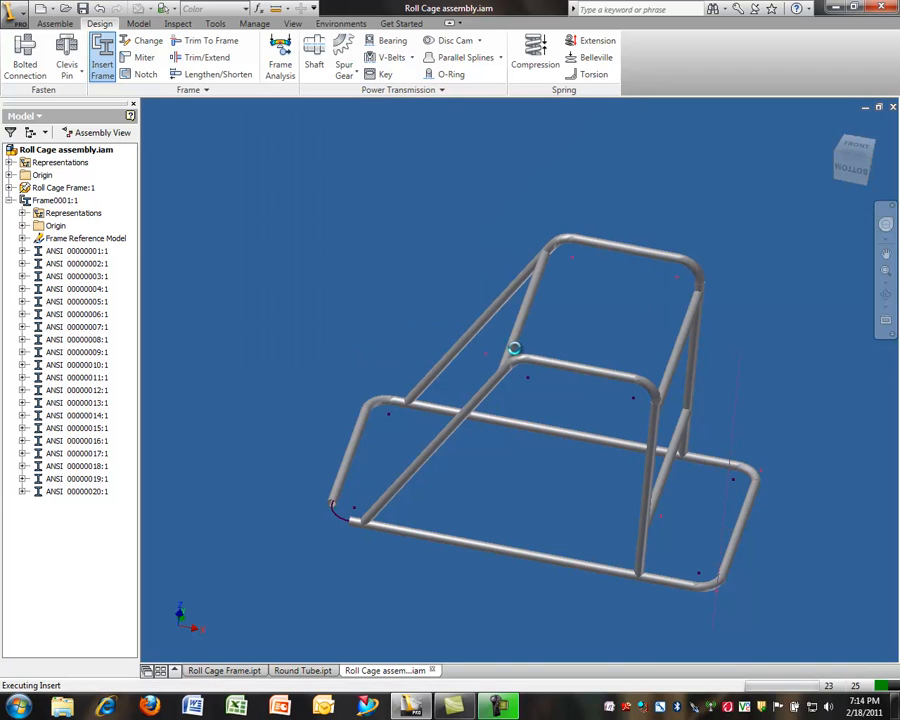
pyautogui.scroll(5, 329, 530)
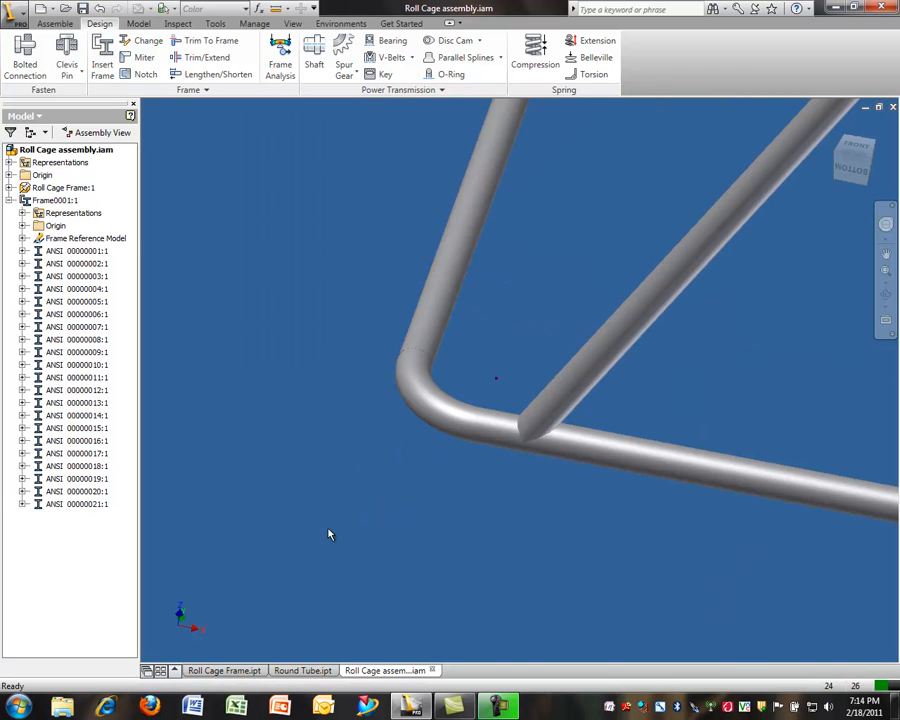
pyautogui.scroll(-5, 315, 526)
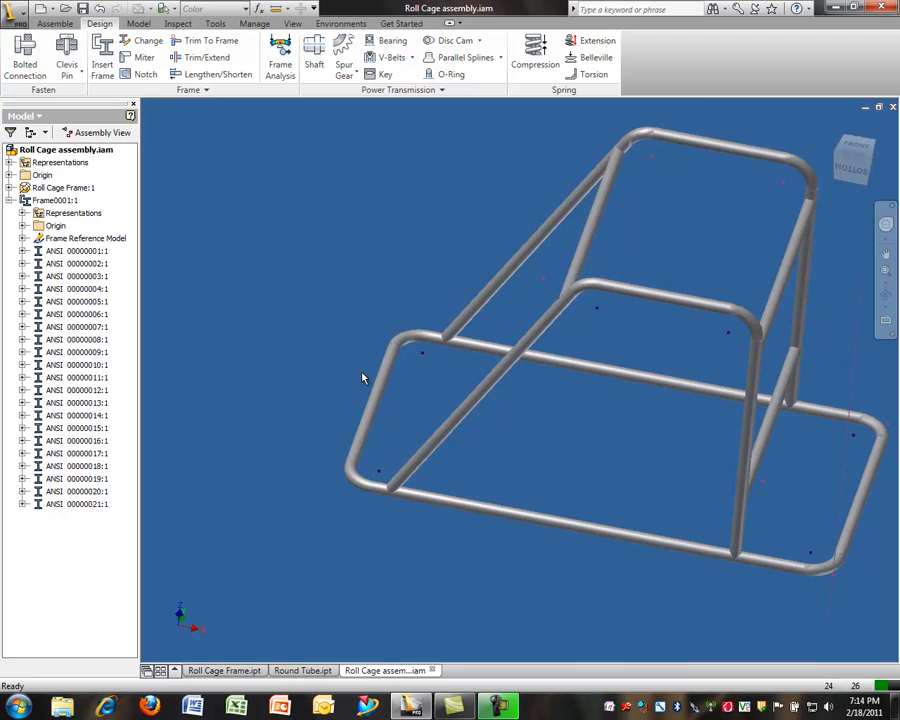
# Try Trim To Frame between the base loop's far long rail and the slanted brace that meets it near the corner
pyautogui.scroll(5, 448, 334)
pyautogui.scroll(3, 448, 334)
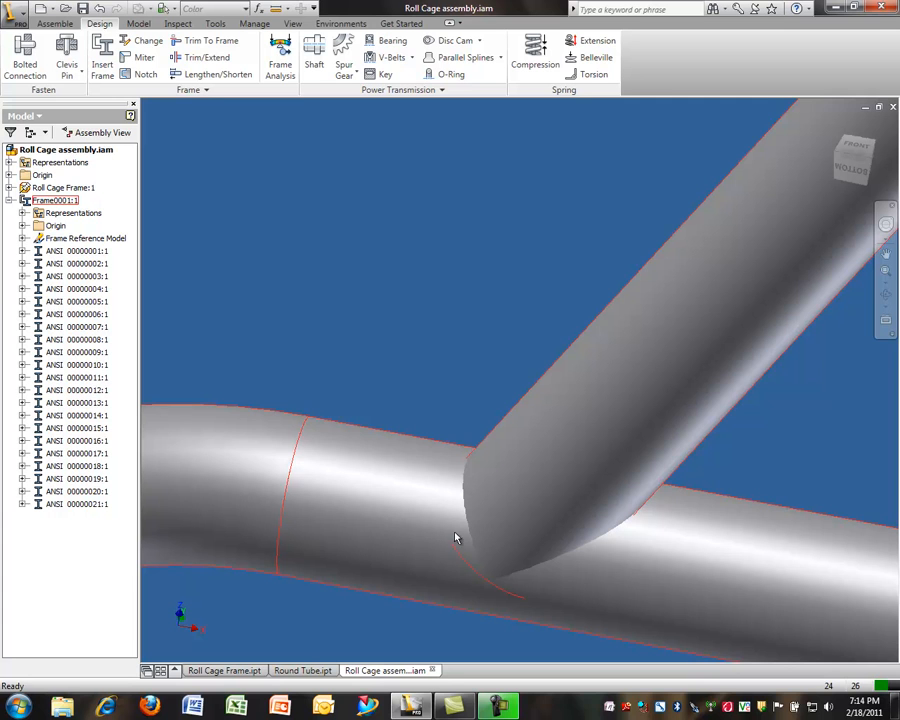
pyautogui.scroll(-8, 490, 428)
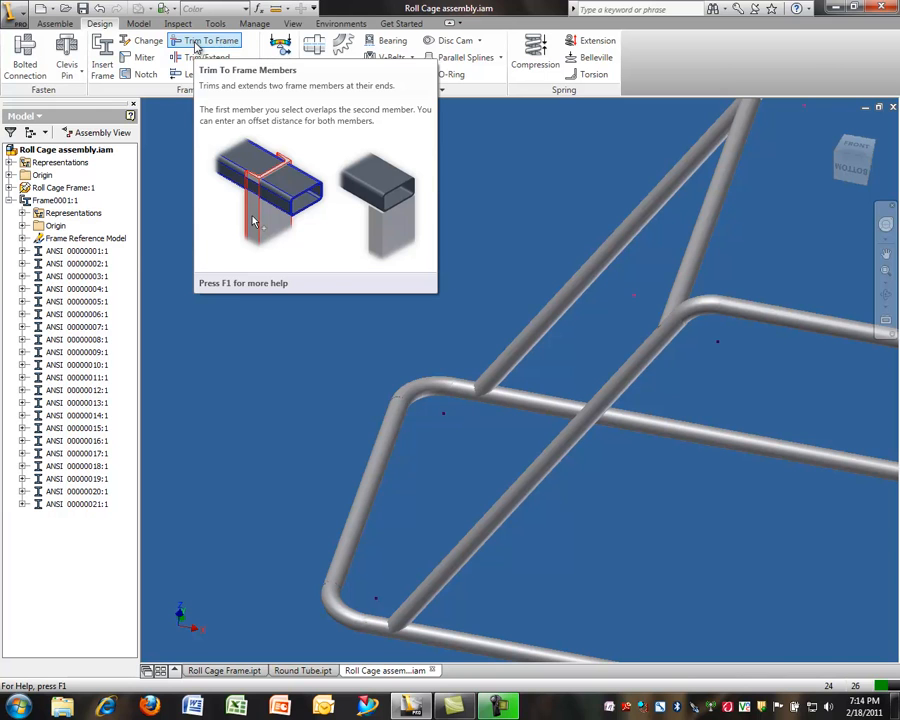
pyautogui.click(197, 44)
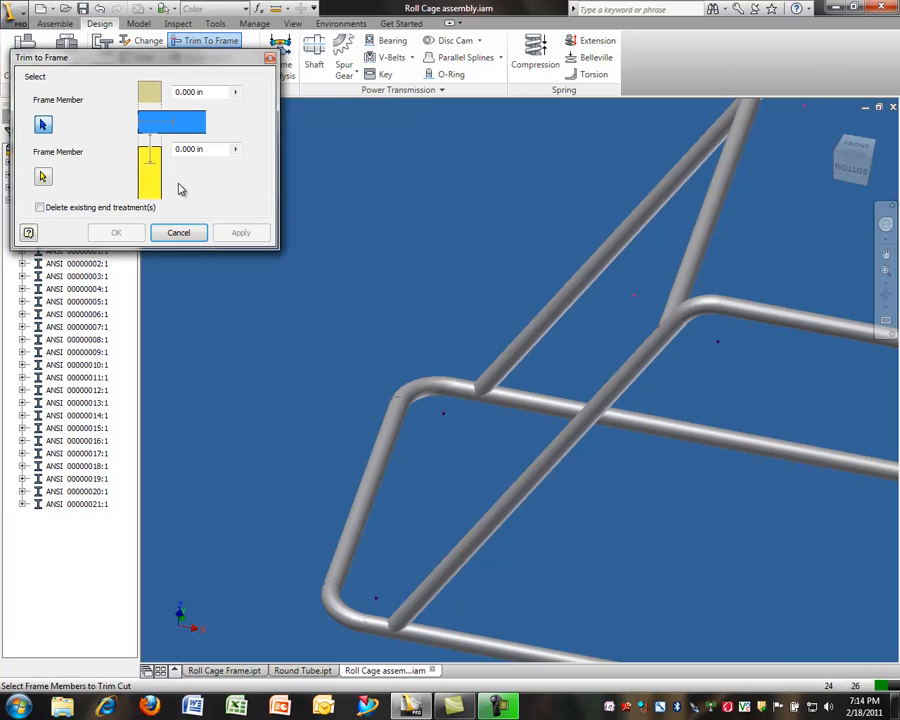
pyautogui.click(518, 398)
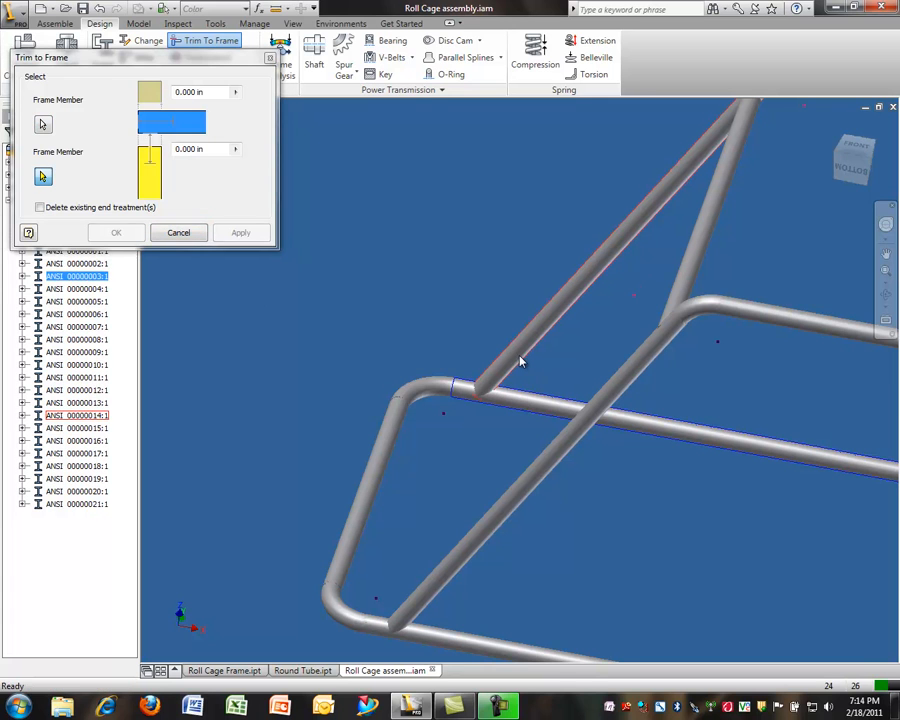
pyautogui.click(512, 362)
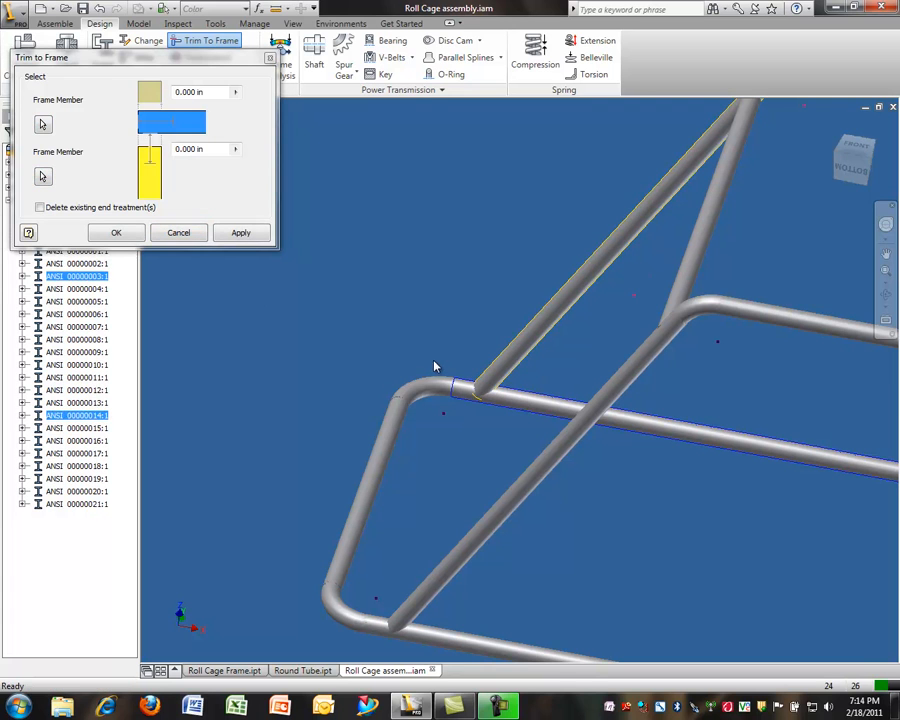
pyautogui.click(246, 233)
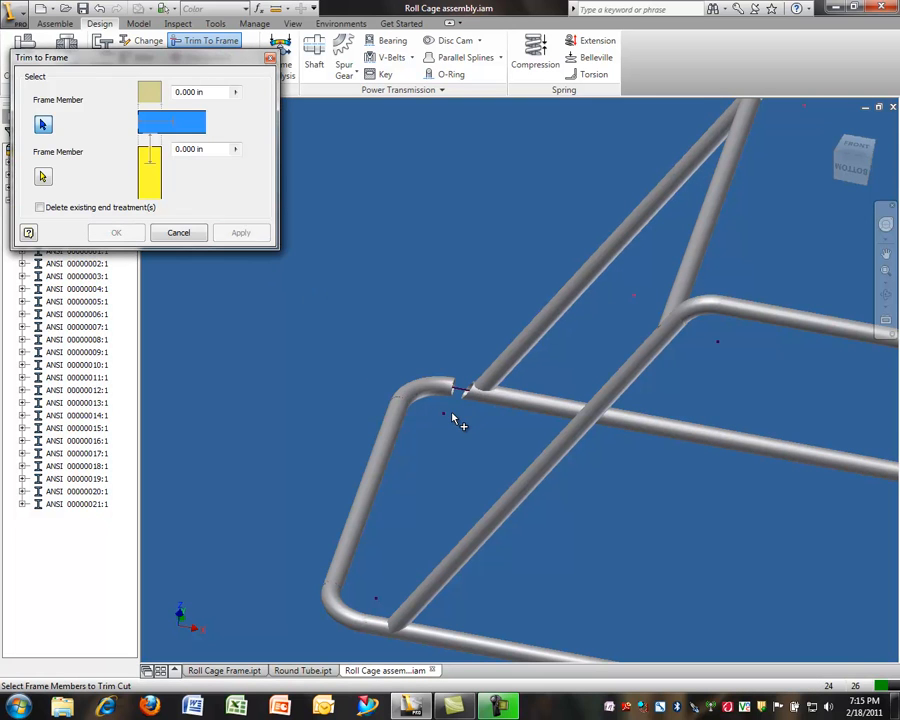
pyautogui.click(178, 233)
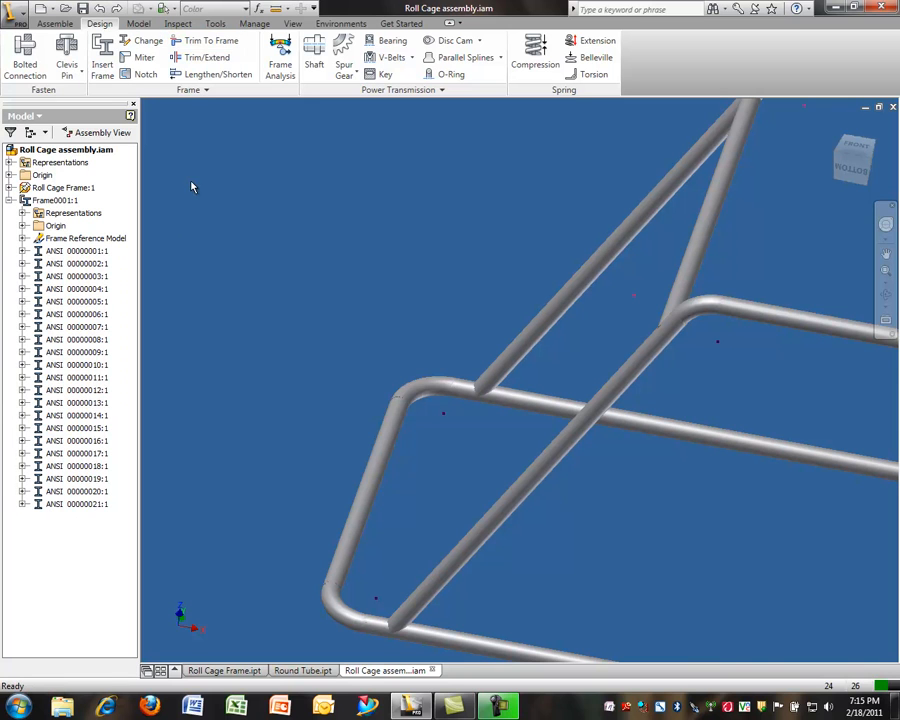
pyautogui.click(195, 60)
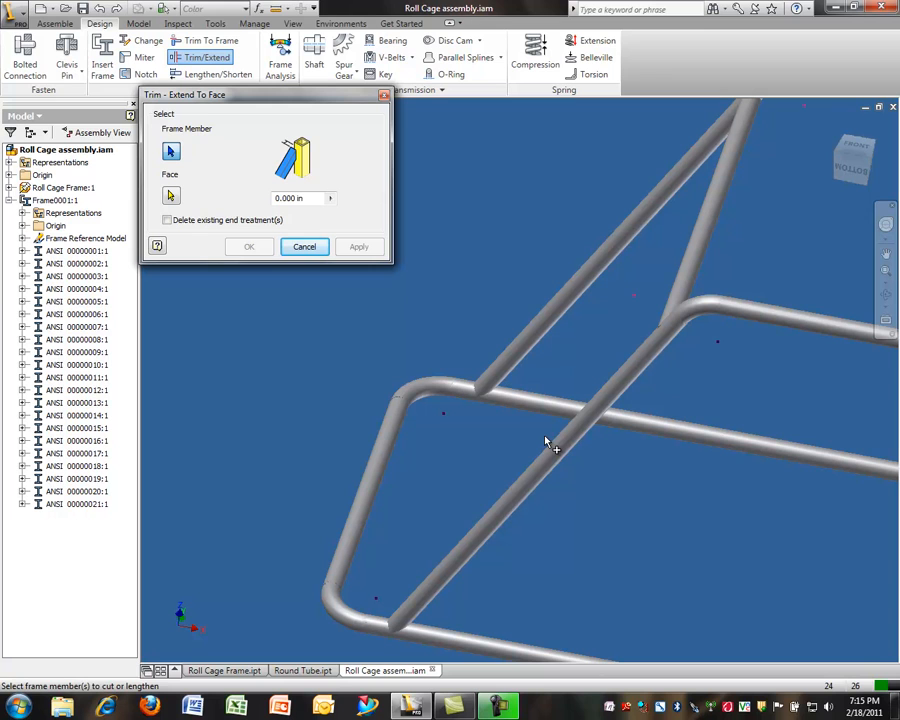
pyautogui.click(515, 364)
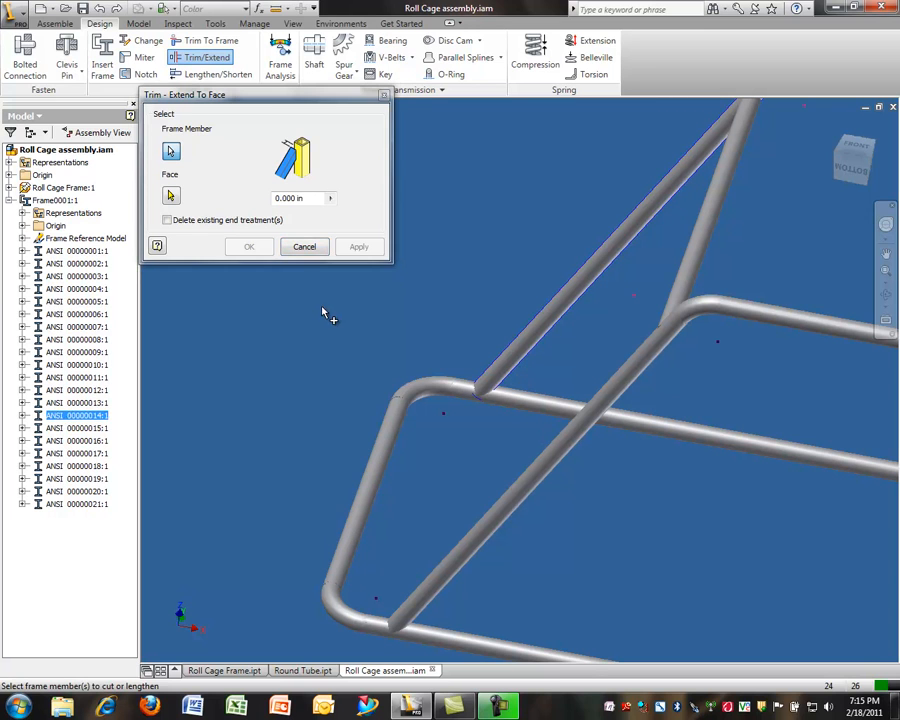
pyautogui.click(512, 408)
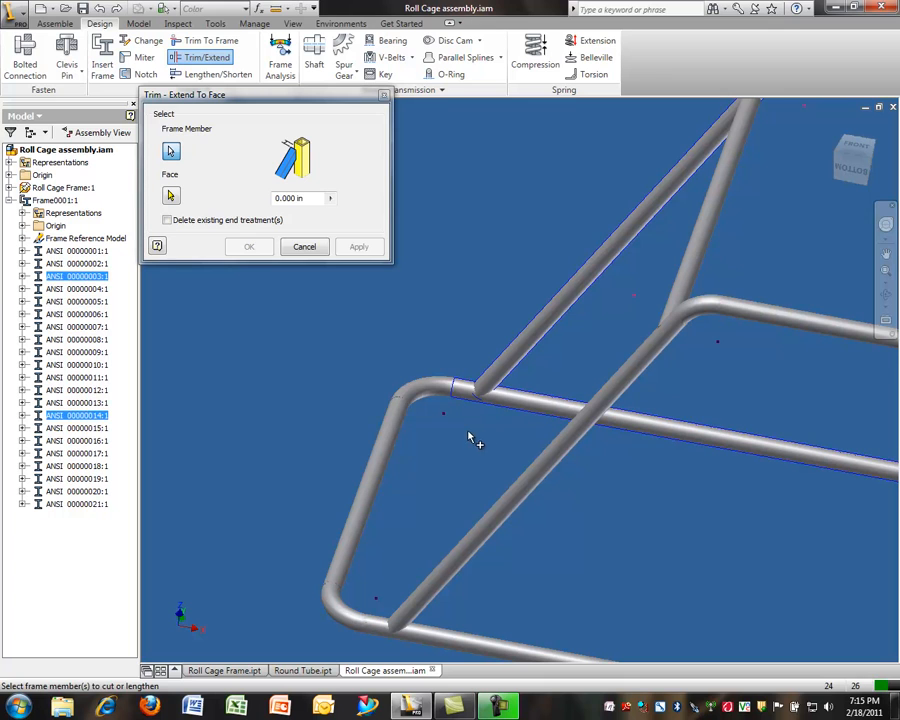
pyautogui.click(312, 250)
# Notch the slanted brace running down from the upper hoop to fit around the base loop's far long rail
pyautogui.click(145, 74)
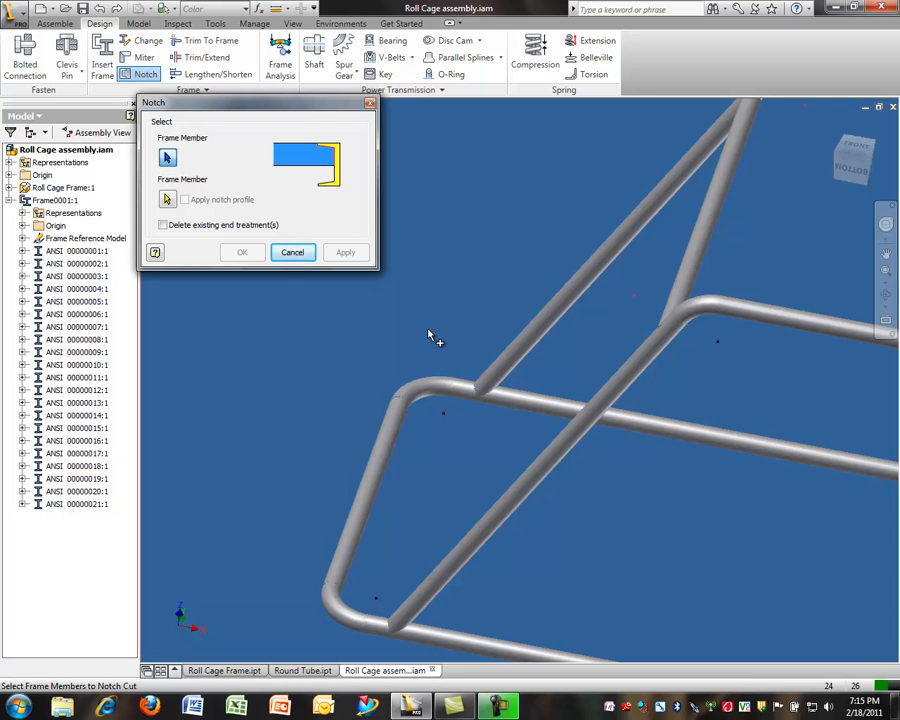
pyautogui.click(502, 372)
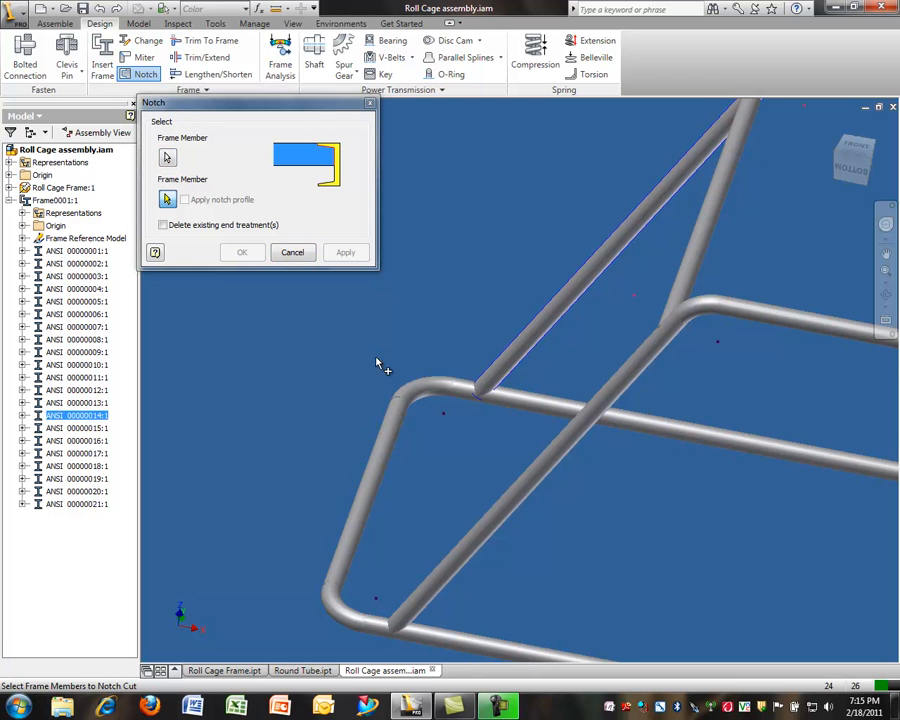
pyautogui.click(514, 404)
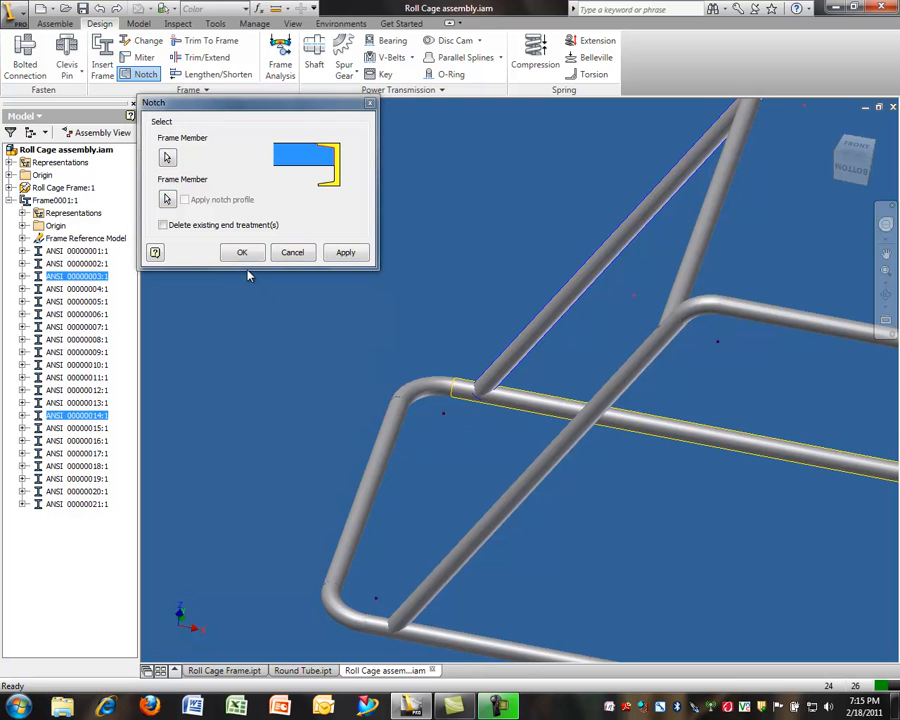
pyautogui.click(350, 253)
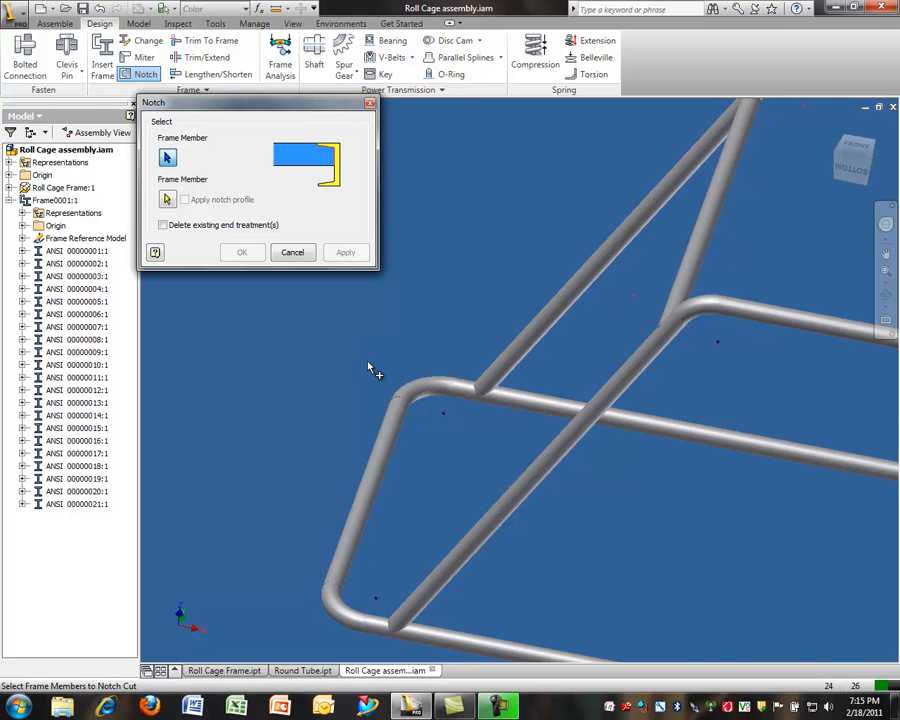
pyautogui.scroll(5, 470, 397)
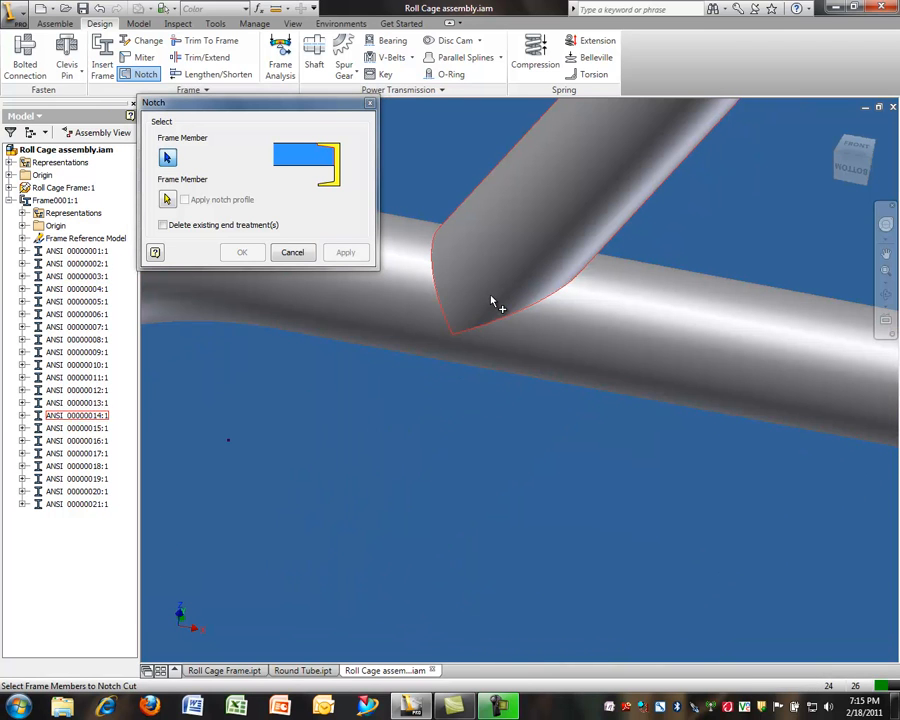
pyautogui.click(494, 302)
pyautogui.scroll(-5, 430, 347)
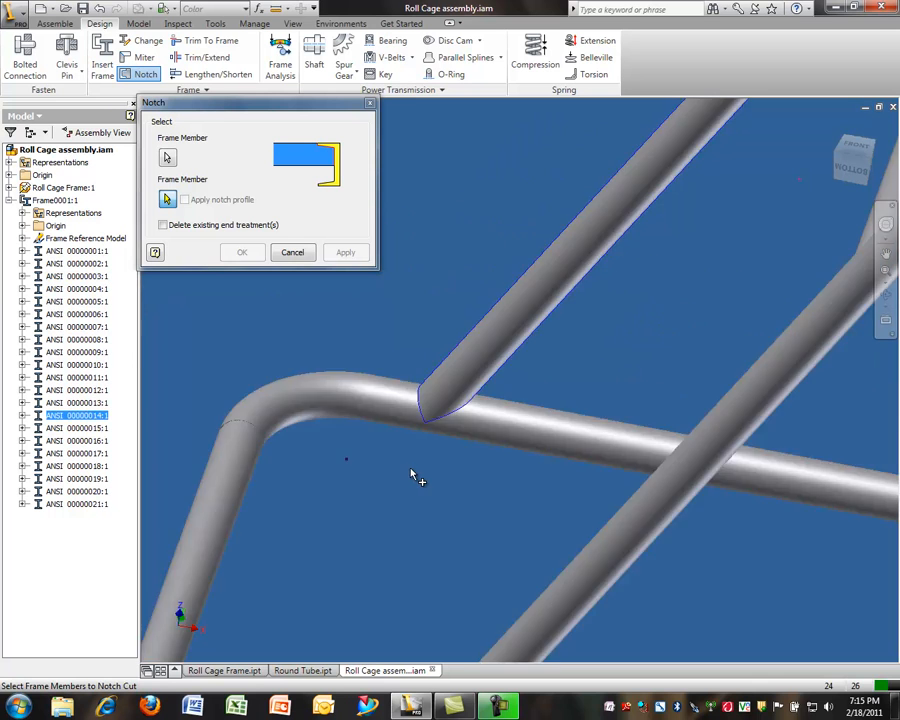
pyautogui.click(294, 252)
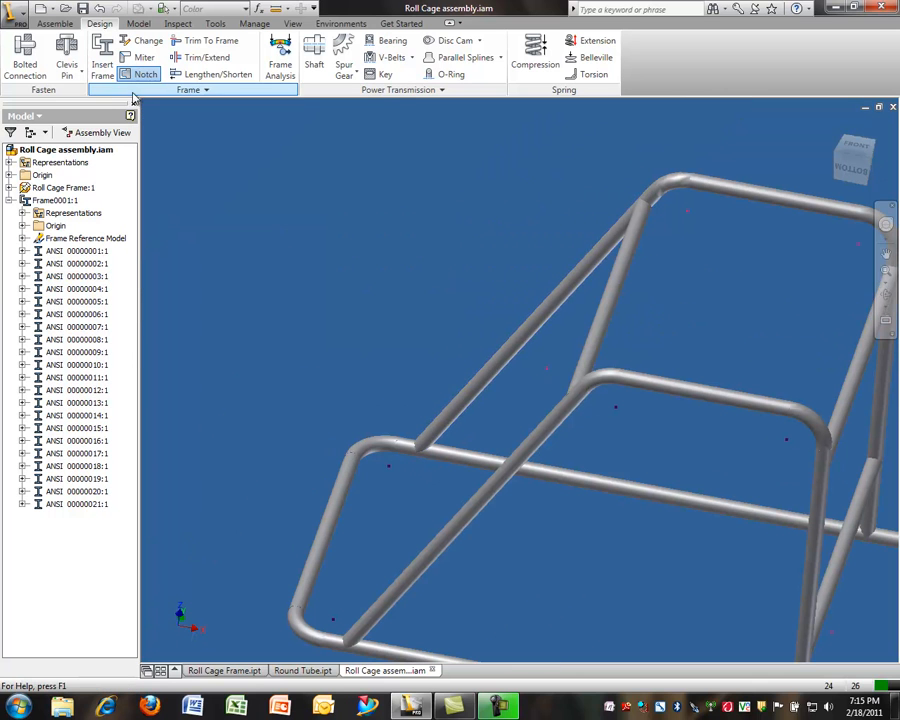
# Notch both legs of the middle hoop, one after the other, to fit around the base loop's near long rail
pyautogui.scroll(-3, 389, 504)
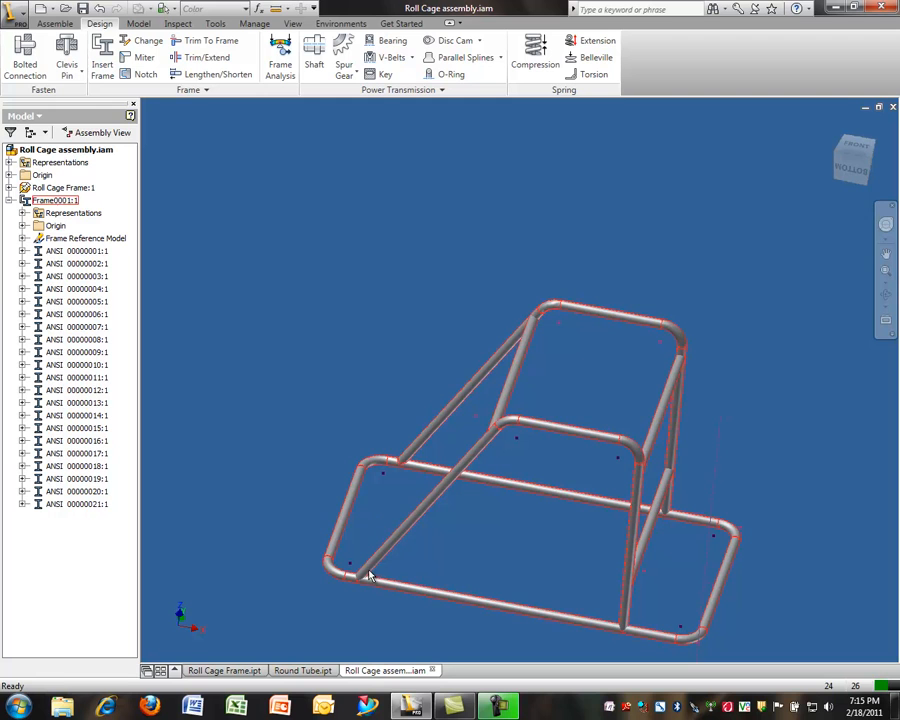
pyautogui.click(146, 74)
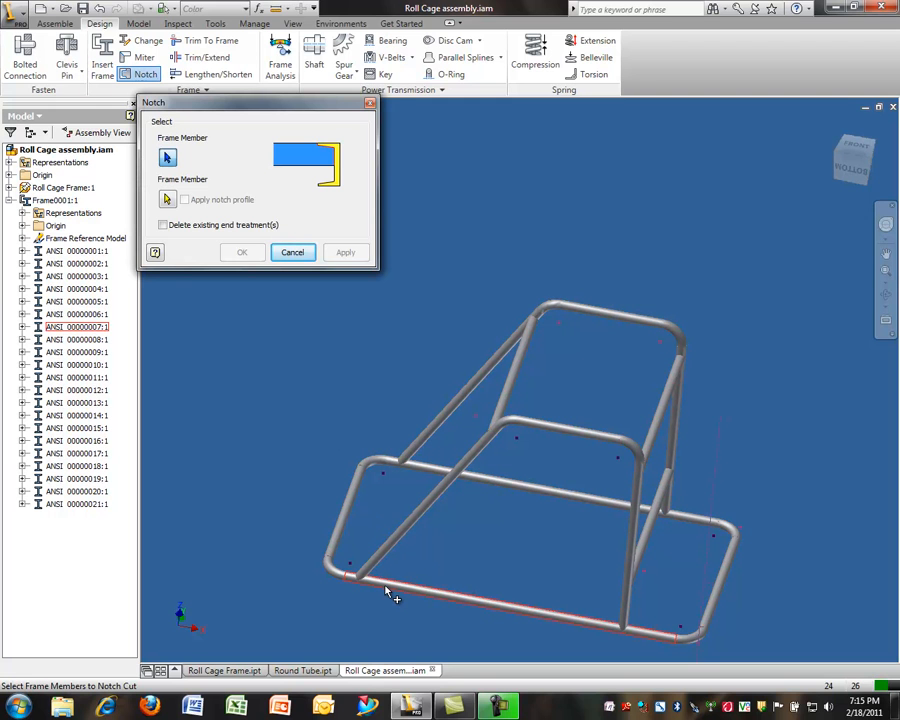
pyautogui.click(388, 584)
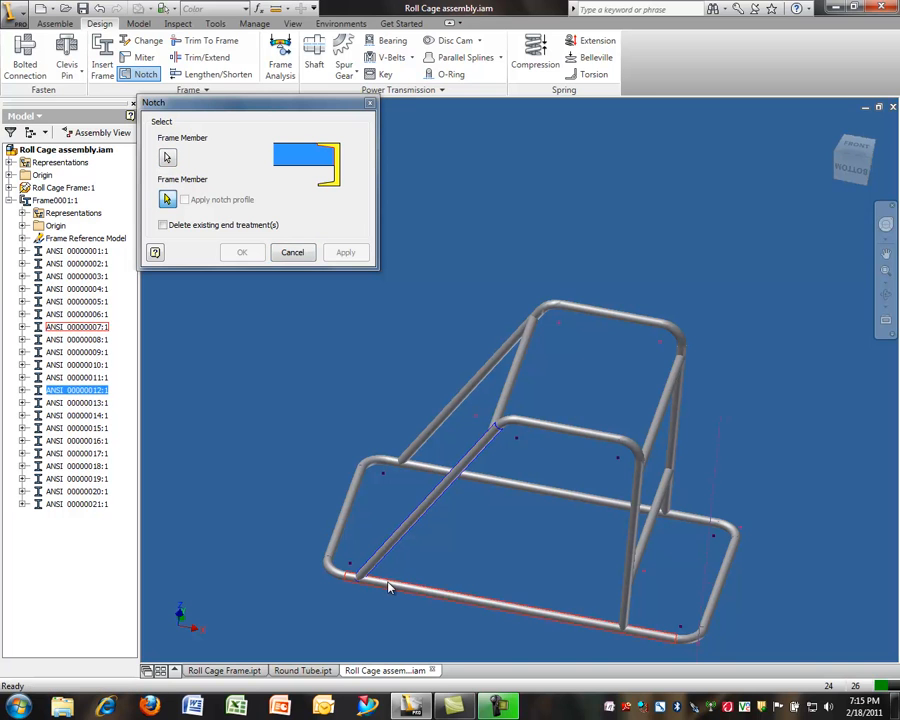
pyautogui.click(388, 584)
pyautogui.click(346, 254)
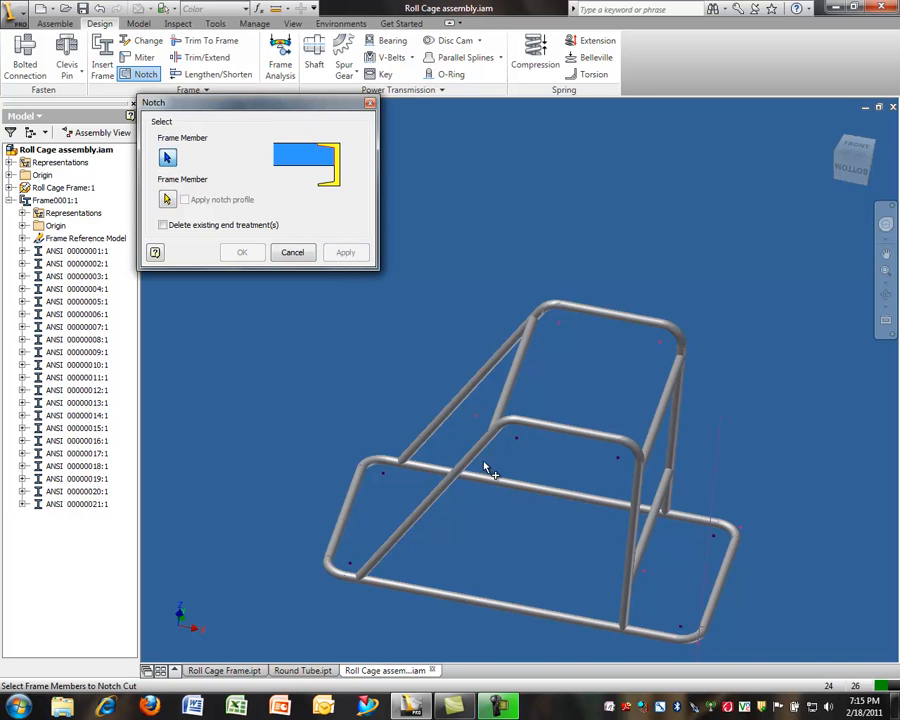
pyautogui.click(622, 618)
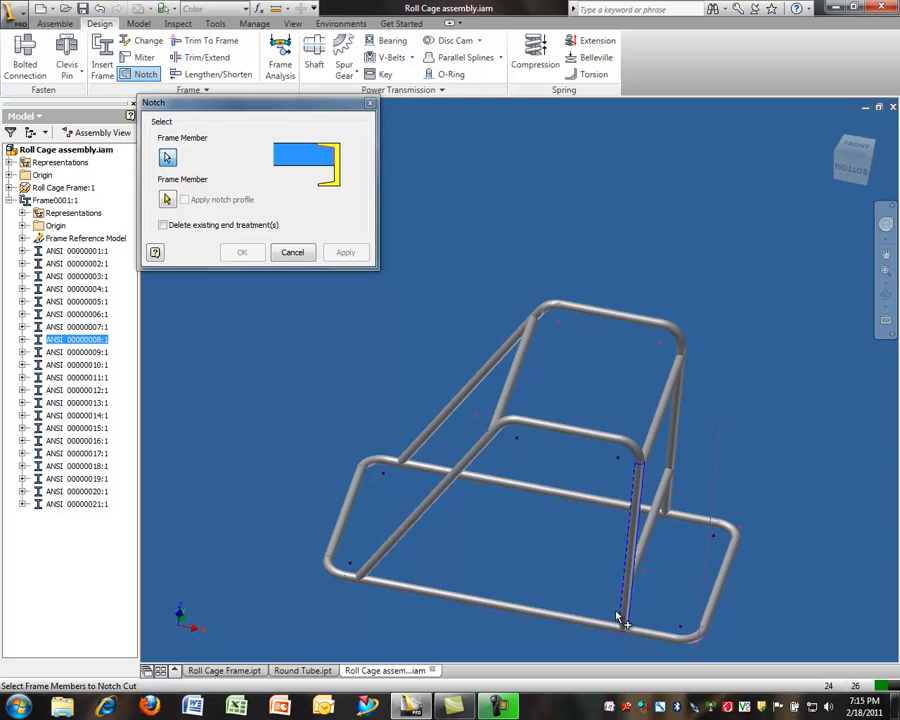
pyautogui.click(620, 630)
pyautogui.click(340, 254)
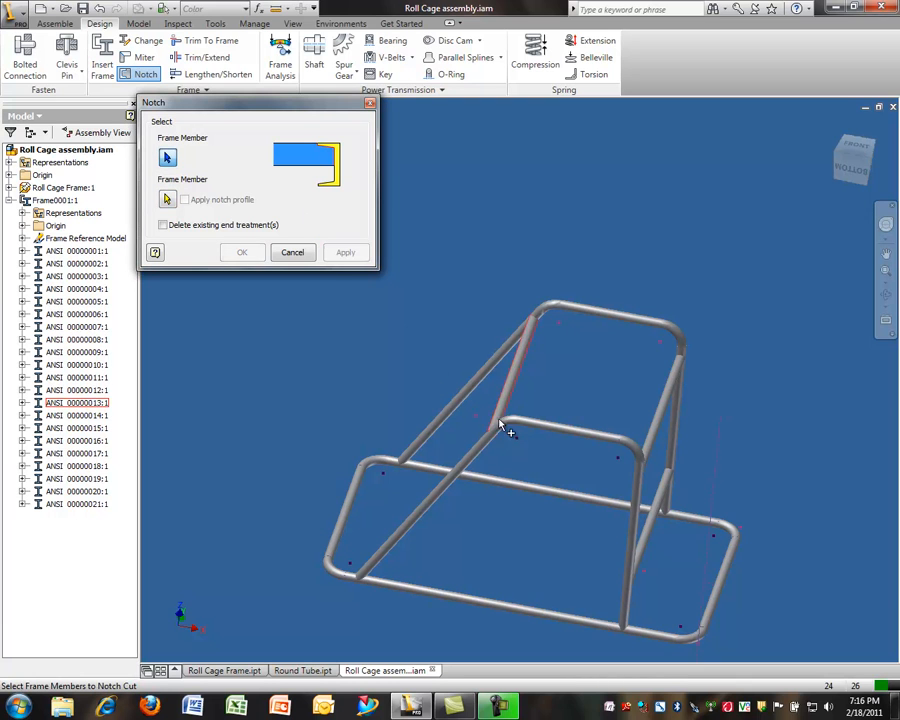
# Notch the other brace running down from the upper hoop to fit around the base loop's far long rail
pyautogui.click(677, 490)
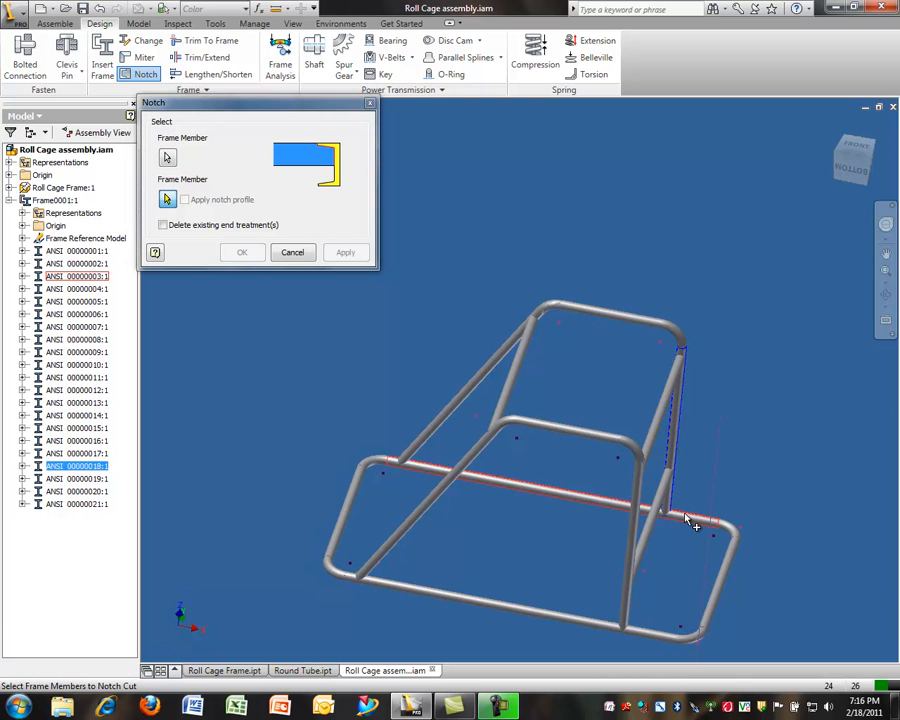
pyautogui.click(688, 516)
pyautogui.click(344, 254)
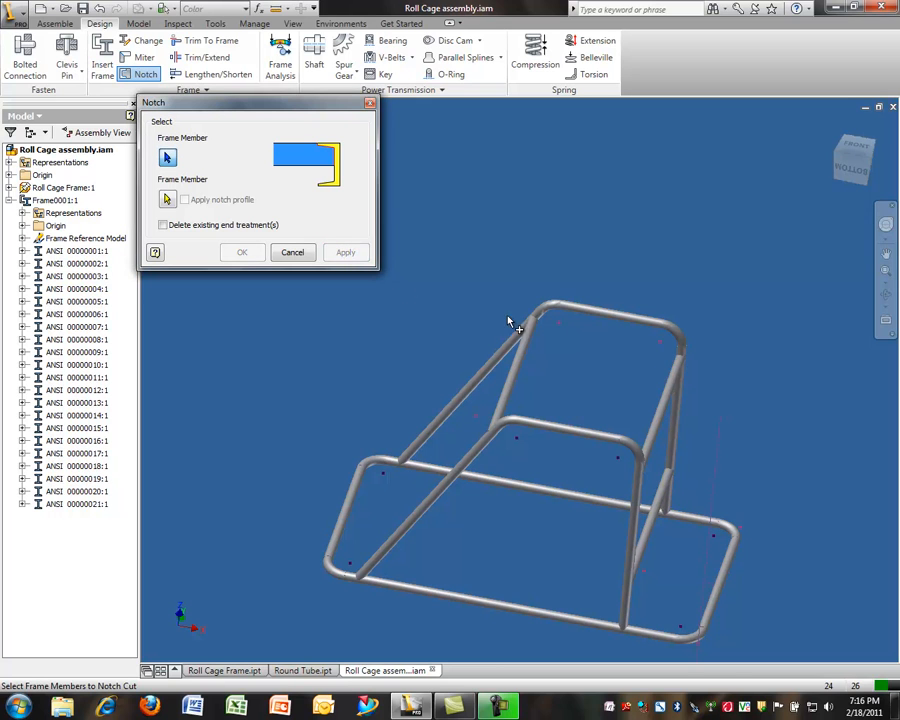
# Notch the connecting tube between the middle and upper hoops against the adjacent upper-hoop brace, and finish notching
pyautogui.click(677, 381)
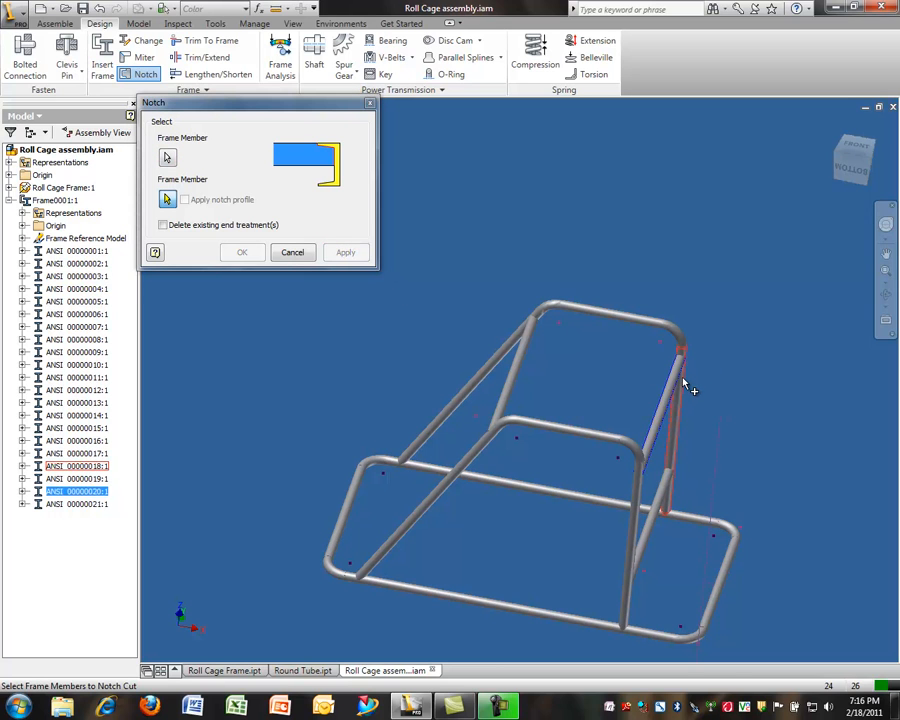
pyautogui.click(685, 382)
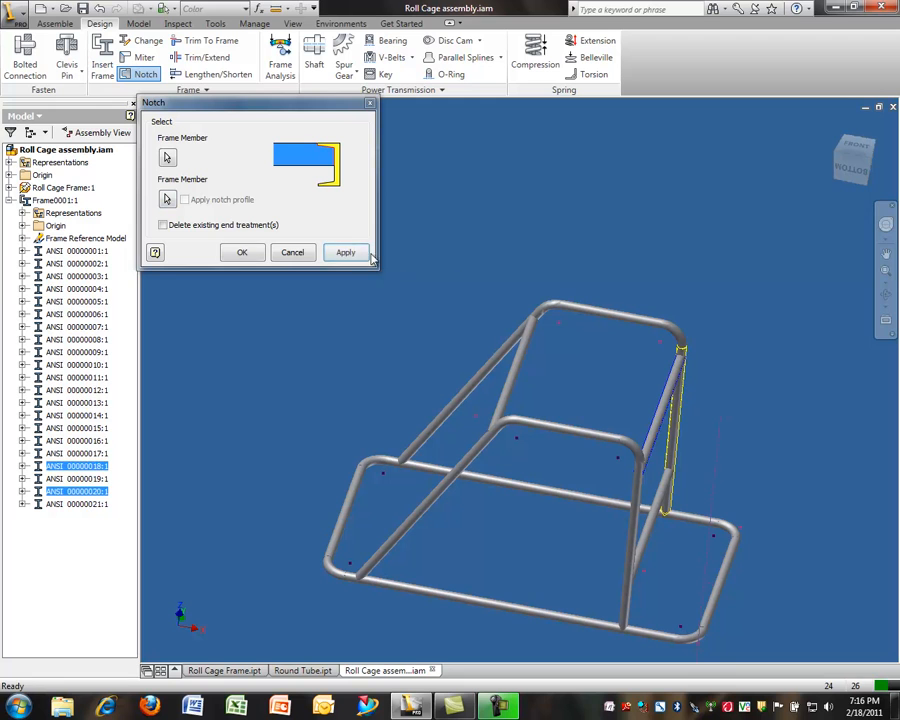
pyautogui.click(345, 253)
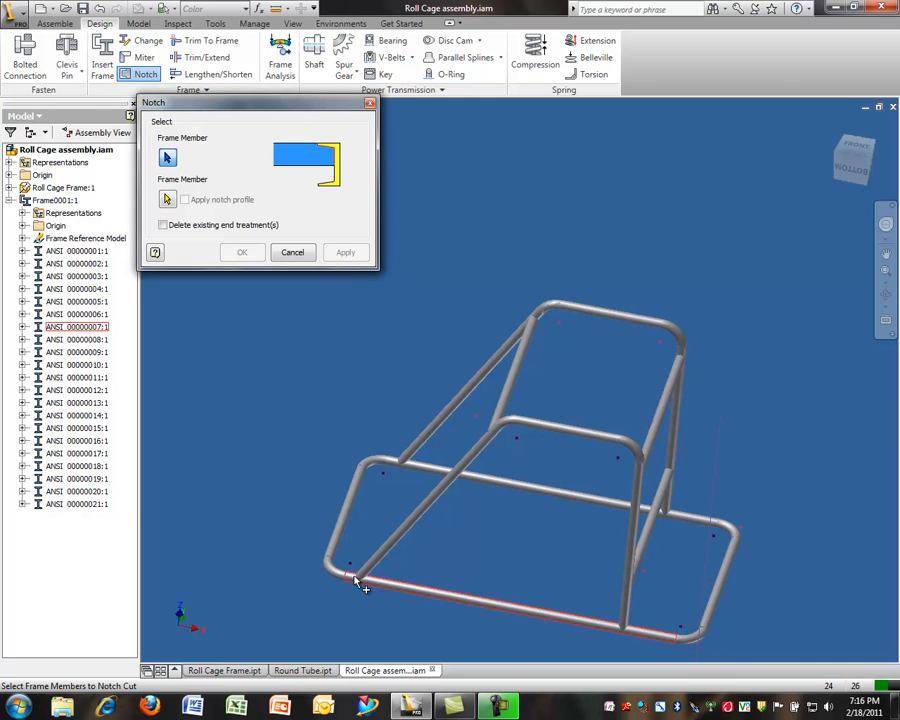
pyautogui.scroll(5, 360, 596)
pyautogui.scroll(-4, 378, 585)
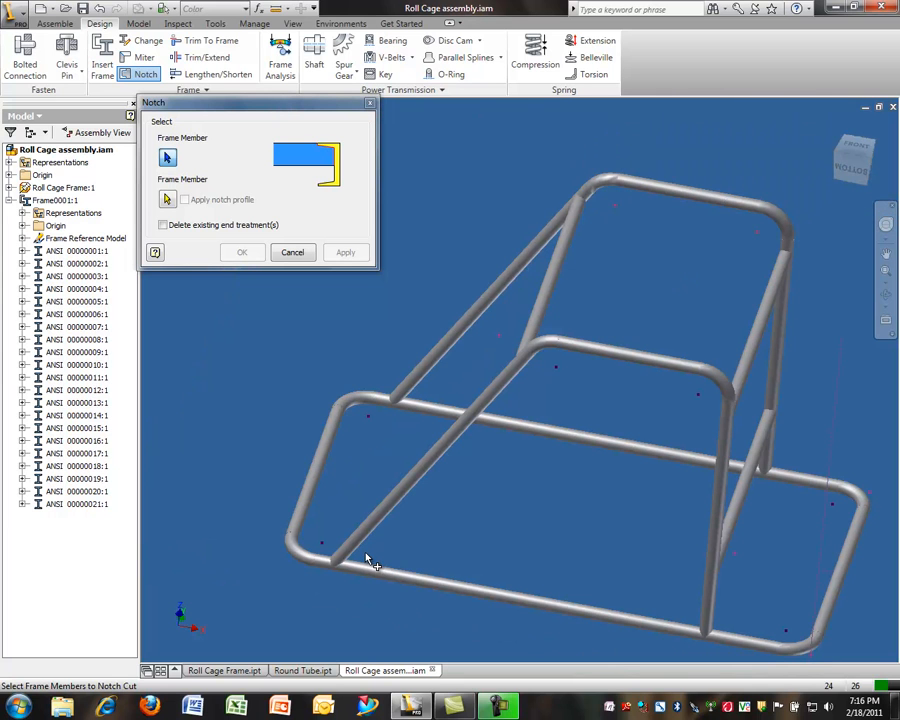
pyautogui.click(293, 252)
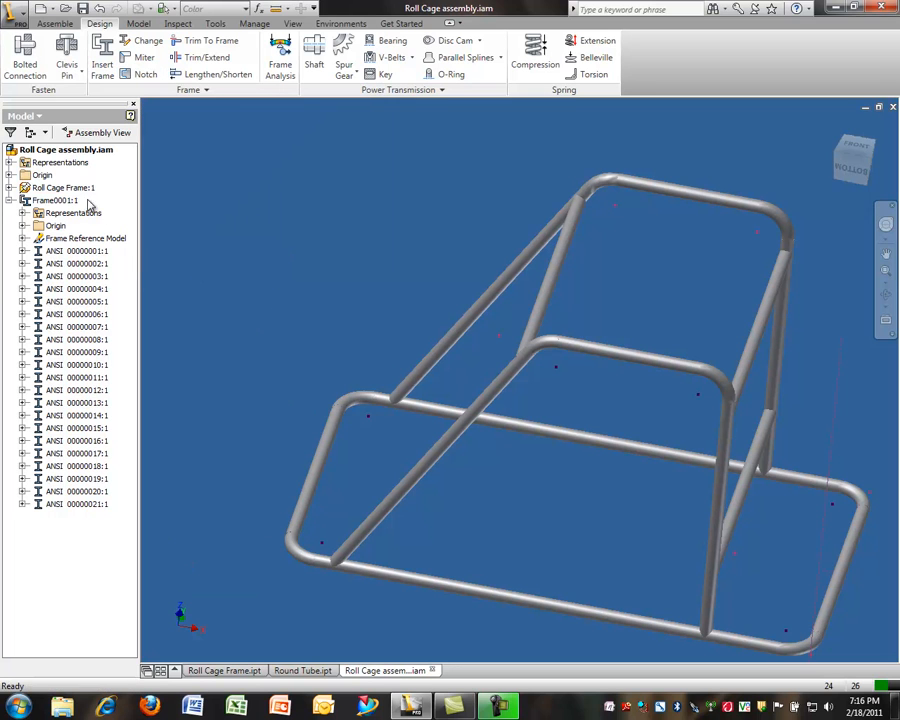
# Collapse the frame's member list, review the skeleton sketches in Roll Cage Frame.ipt, and return to the roll cage assembly
pyautogui.click(9, 200)
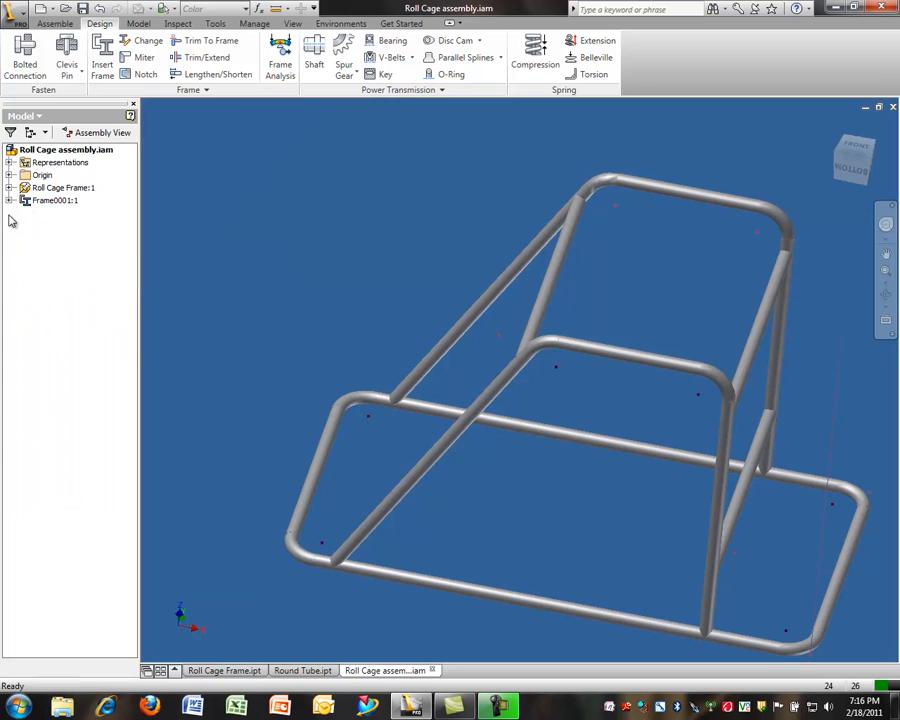
pyautogui.click(252, 676)
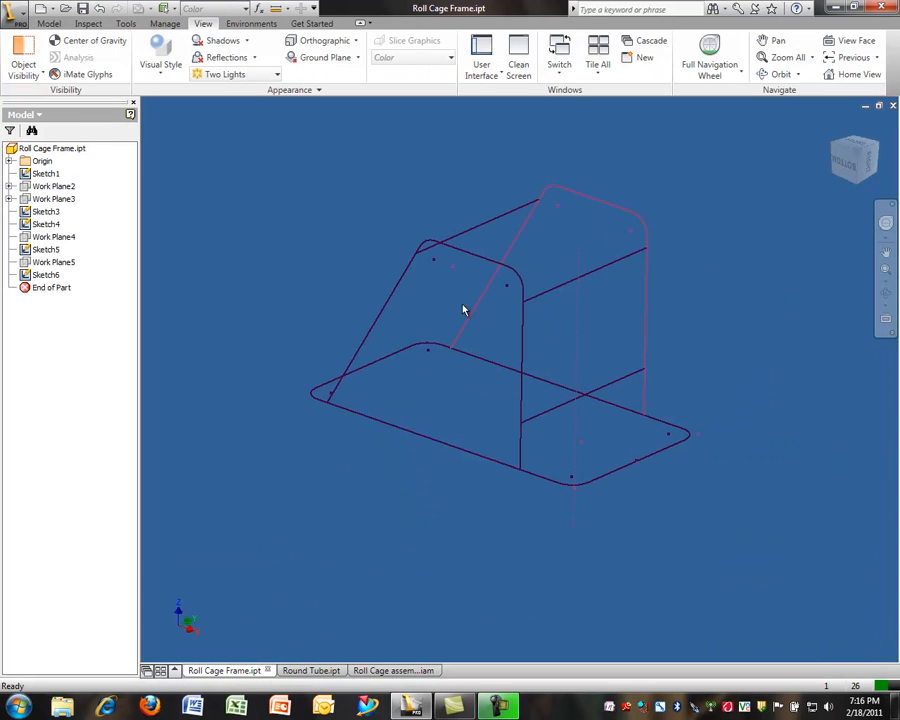
pyautogui.click(372, 672)
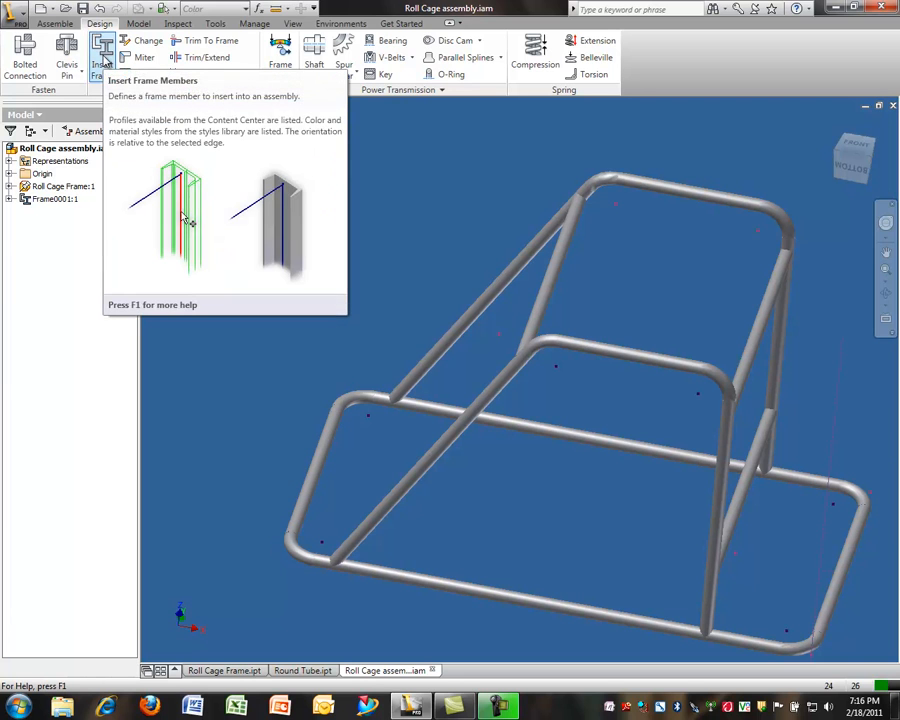
# Switch to Round Tube.ipt and examine the available authoring types, including Structural Shape, without starting one
pyautogui.click(318, 672)
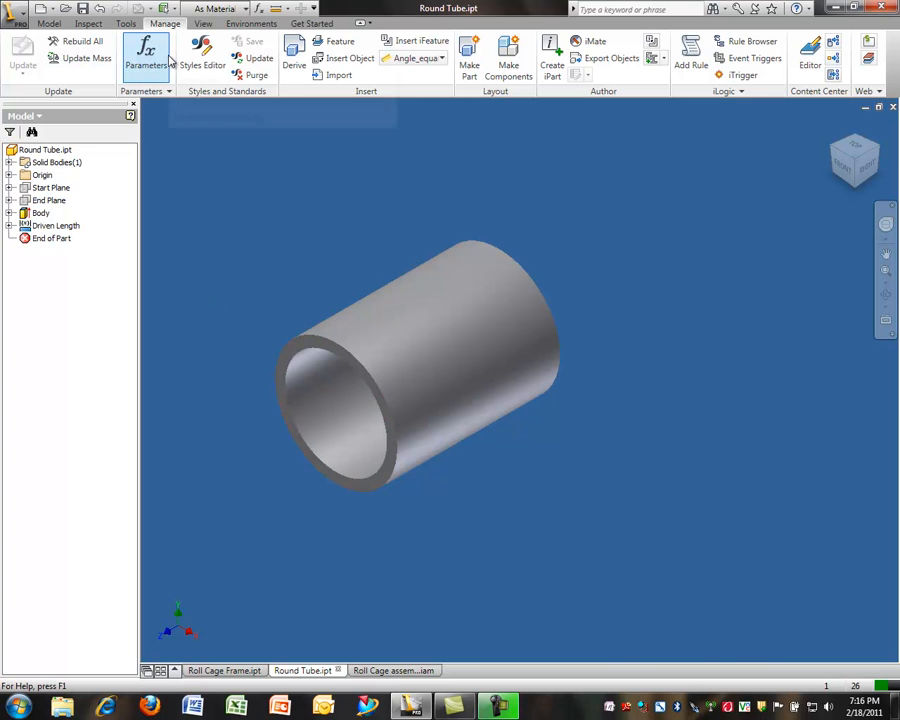
pyautogui.click(662, 58)
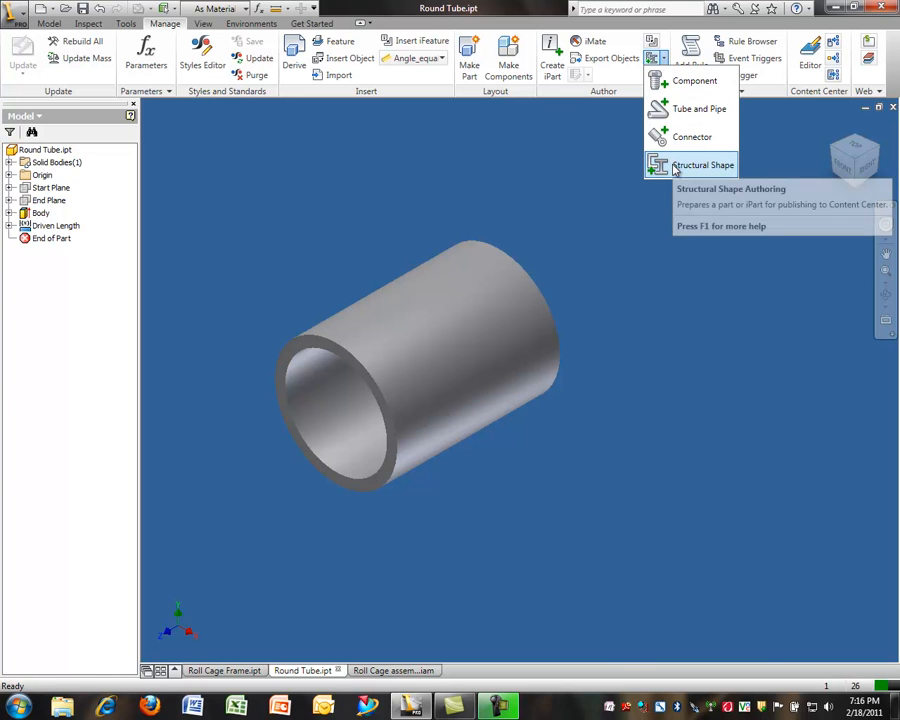
pyautogui.click(670, 260)
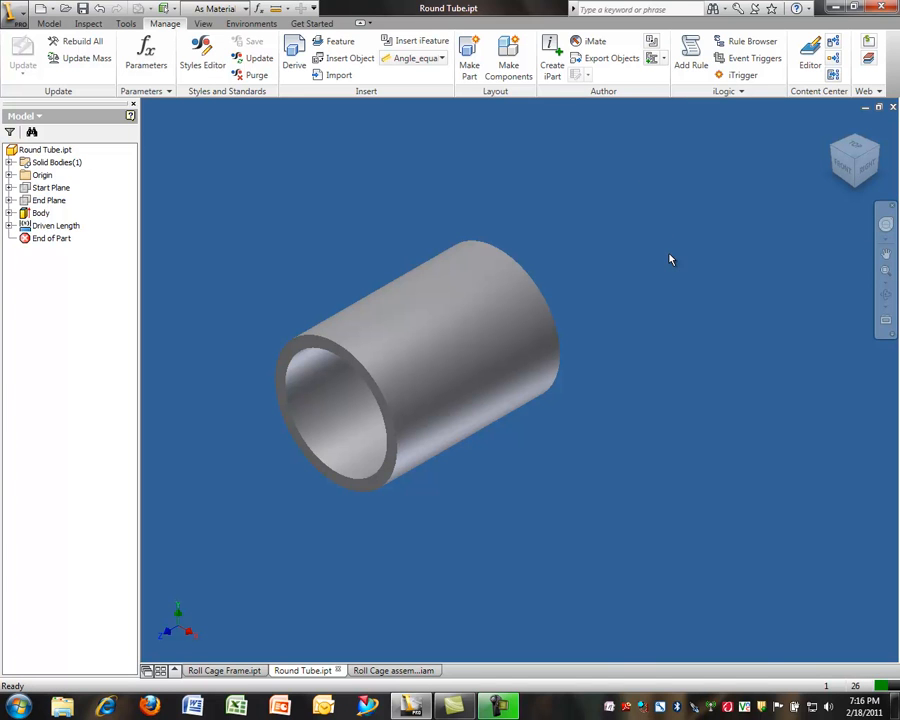